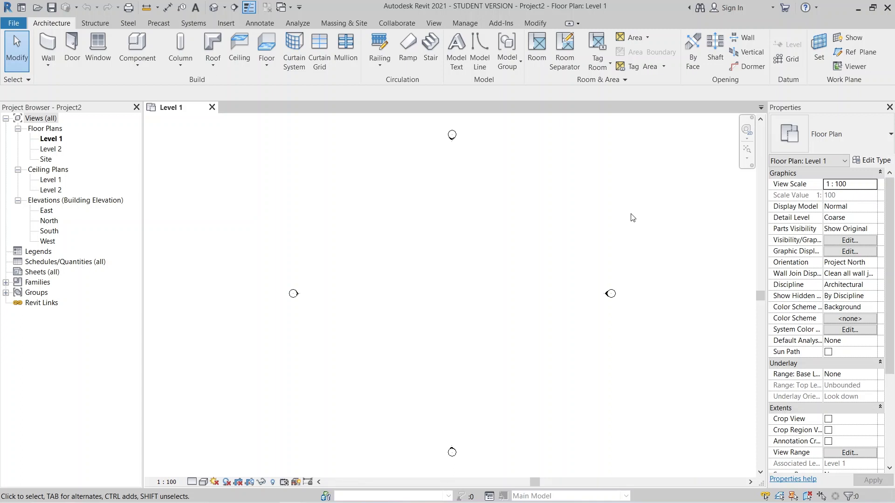
# Switch to the Photos window and view the reference photo of the folded concrete facade
pyautogui.scroll(-1, 627, 340)
pyautogui.moveTo(623, 349); pyautogui.dragTo(552, 328, button='middle')
pyautogui.hotkey('alt', 'Tab')
pyautogui.hotkey('alt', 'Tab')
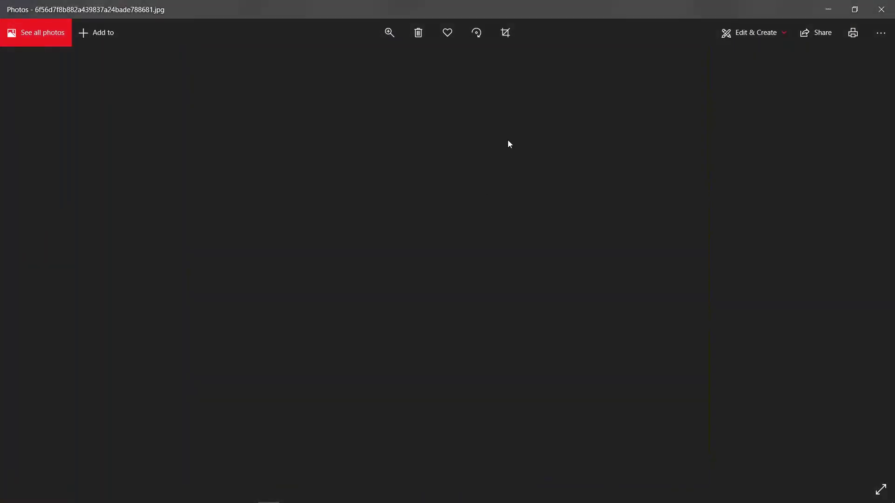
pyautogui.click(390, 32)
pyautogui.moveTo(335, 65); pyautogui.dragTo(365, 70)
pyautogui.moveTo(465, 253); pyautogui.dragTo(465, 224)
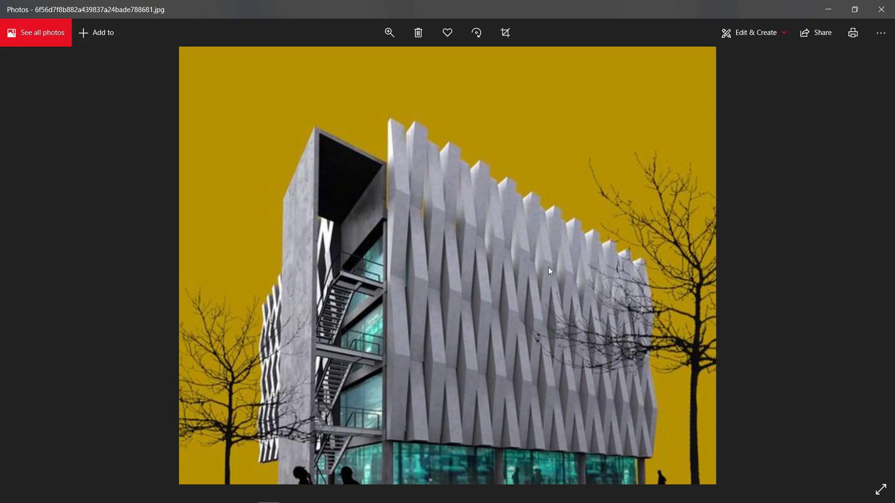
pyautogui.press('F1')
pyautogui.moveTo(351, 101); pyautogui.dragTo(678, 472)
pyautogui.click(643, 480)
# Capture the whole facade photo for annotation and outline two panels of the first facade column with red rectangles
pyautogui.press('F1')
pyautogui.moveTo(174, 44); pyautogui.dragTo(717, 479)
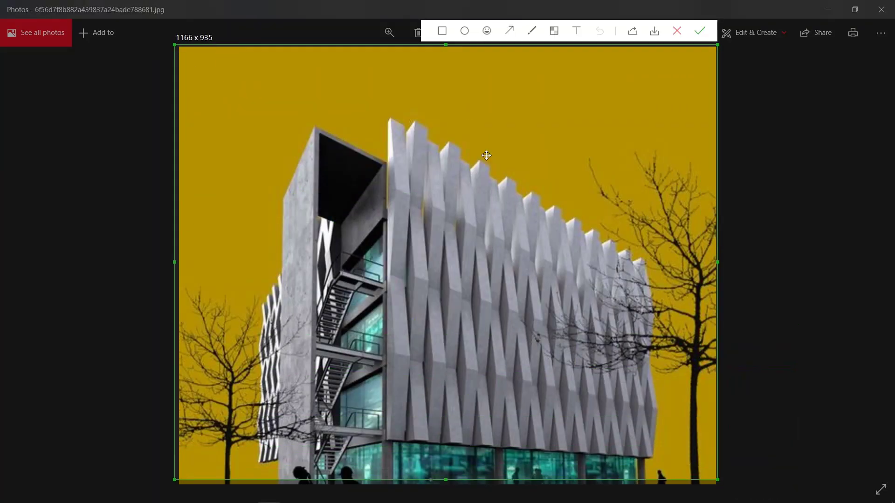
pyautogui.click(441, 30)
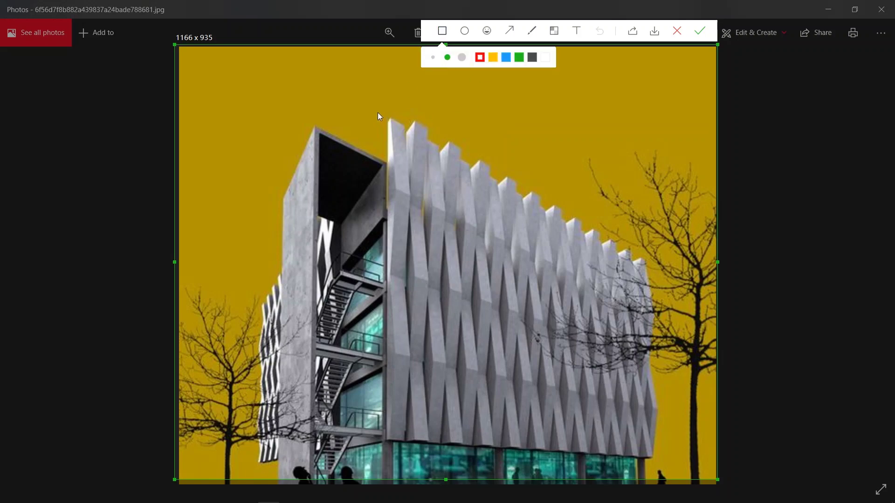
pyautogui.moveTo(378, 114); pyautogui.dragTo(415, 204)
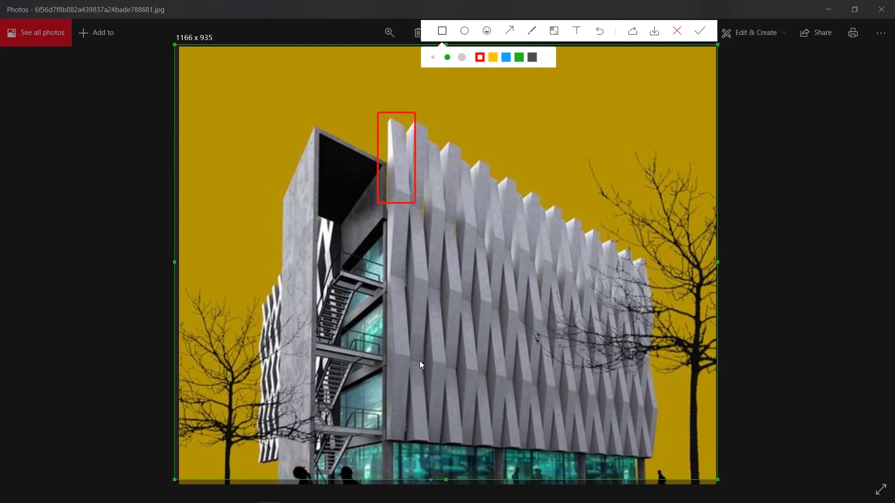
pyautogui.moveTo(416, 367); pyautogui.dragTo(380, 279)
# Draw two red arrows pointing at the bottom and top ends of the upper outlined panel
pyautogui.click(509, 31)
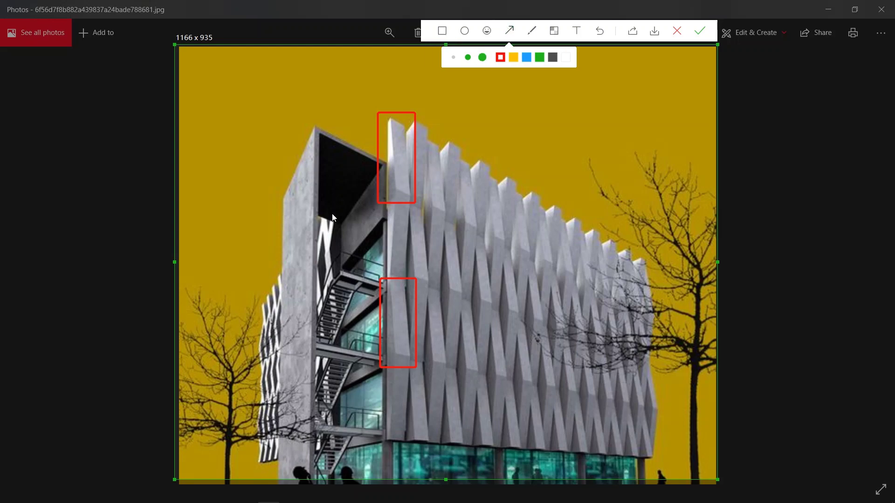
pyautogui.moveTo(282, 243); pyautogui.dragTo(381, 200)
pyautogui.moveTo(290, 120); pyautogui.dragTo(386, 121)
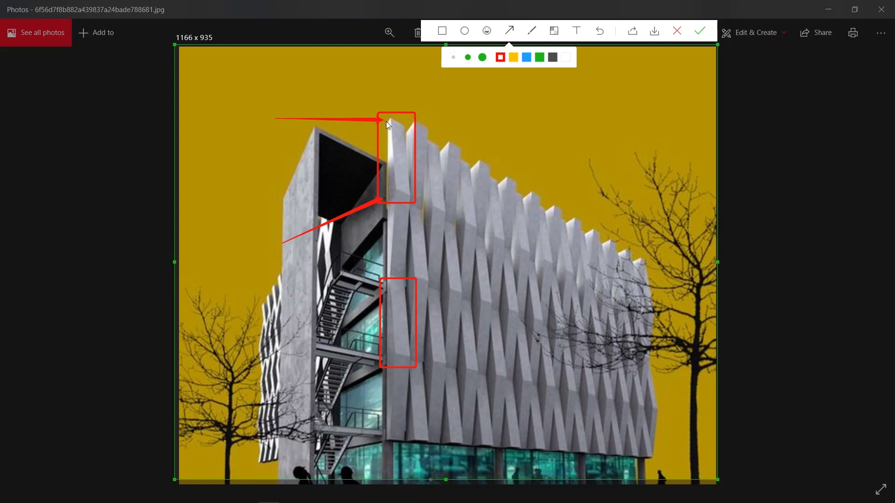
# Label the lower arrow 500 and the upper arrow 200
pyautogui.click(580, 29)
pyautogui.click(289, 257)
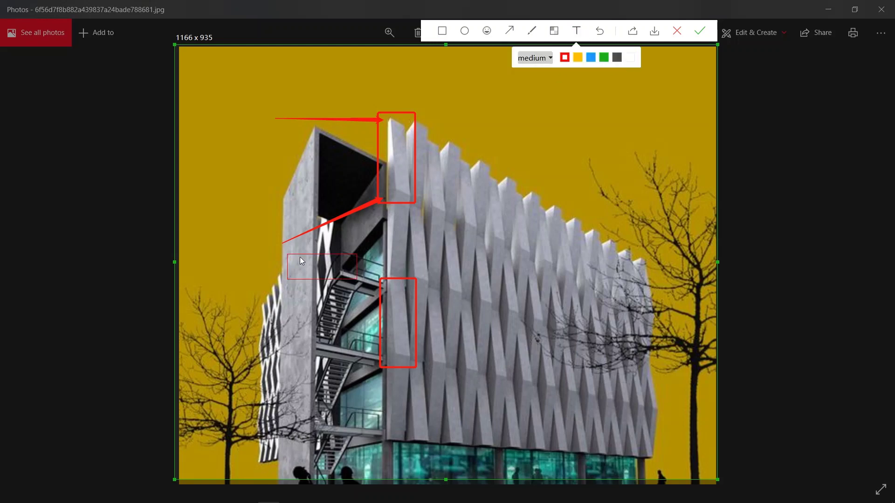
pyautogui.write('500')
pyautogui.click(578, 29)
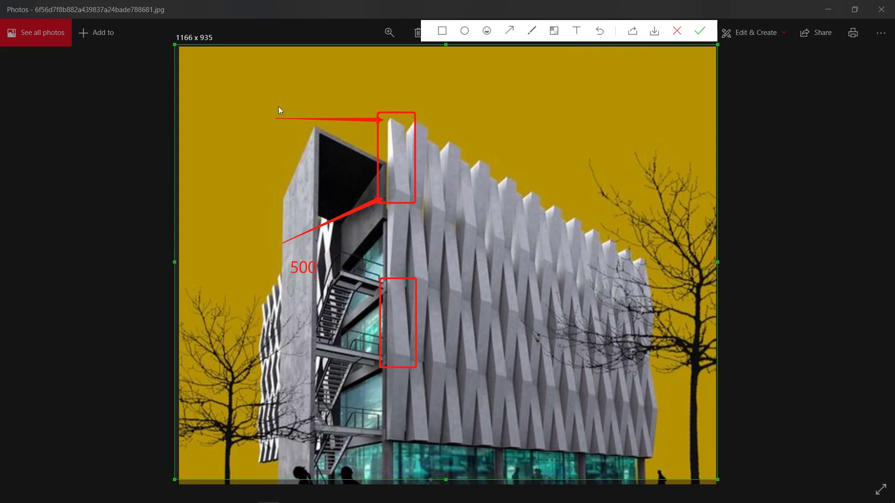
pyautogui.click(577, 31)
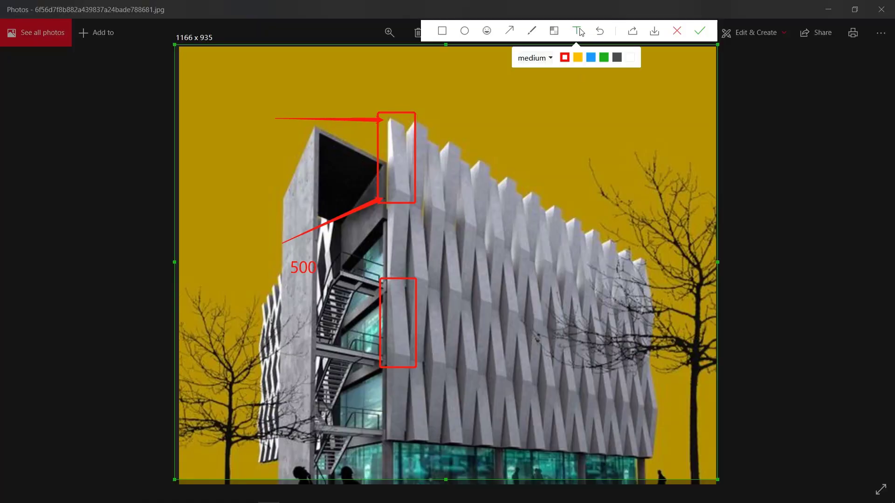
pyautogui.click(263, 98)
pyautogui.write('2000')
pyautogui.press('BackSpace')
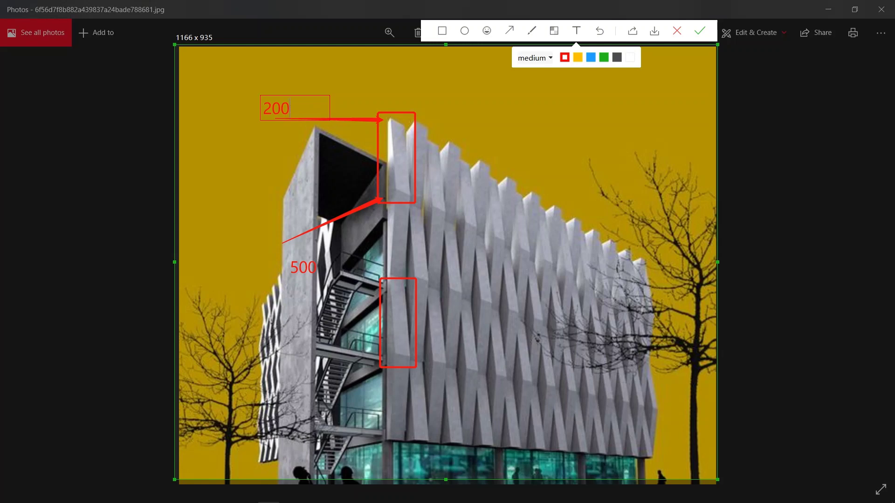
# Draw a freehand red bracket along the upper panel's height and label it 4000
pyautogui.click(532, 31)
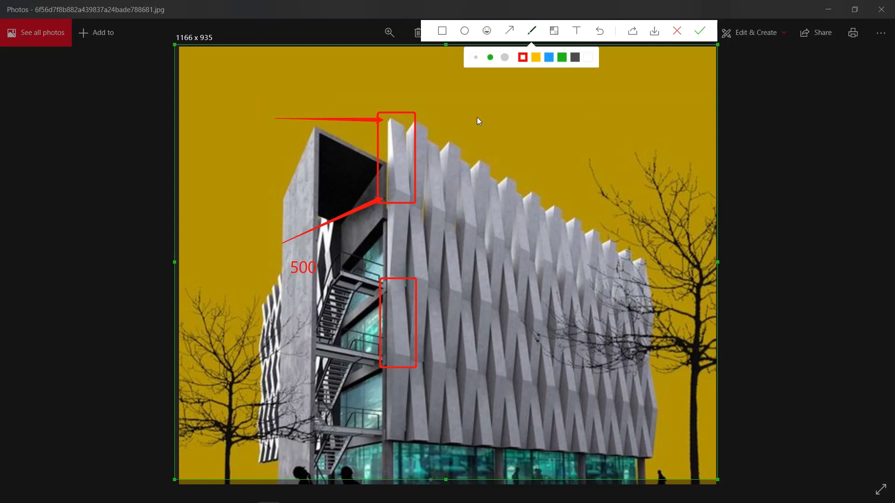
pyautogui.click(530, 29)
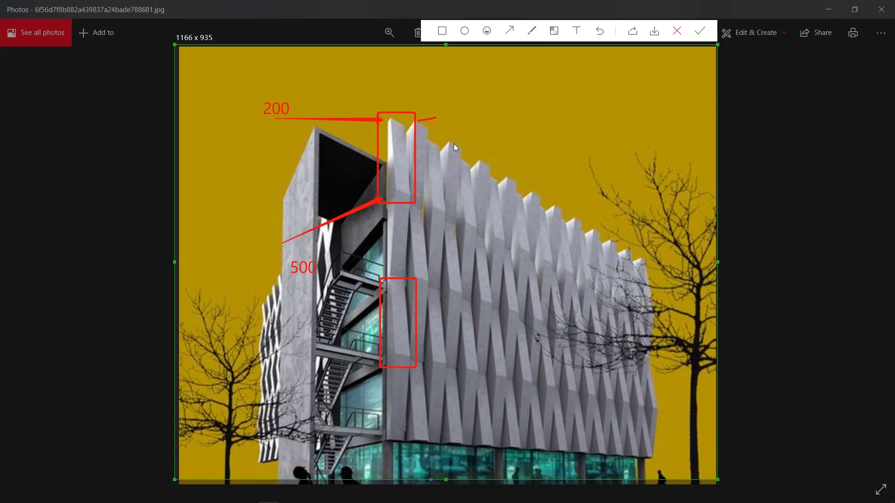
pyautogui.click(534, 31)
pyautogui.moveTo(428, 124); pyautogui.dragTo(422, 204)
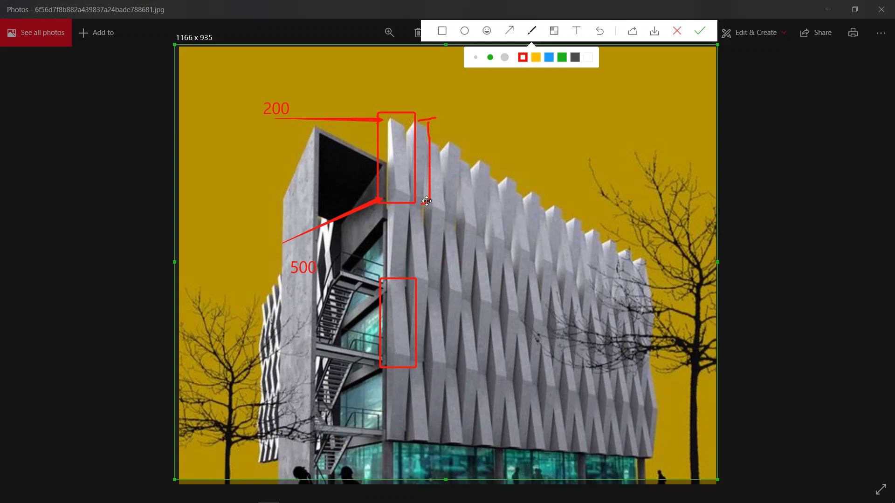
pyautogui.click(576, 31)
pyautogui.click(430, 149)
pyautogui.write('4000')
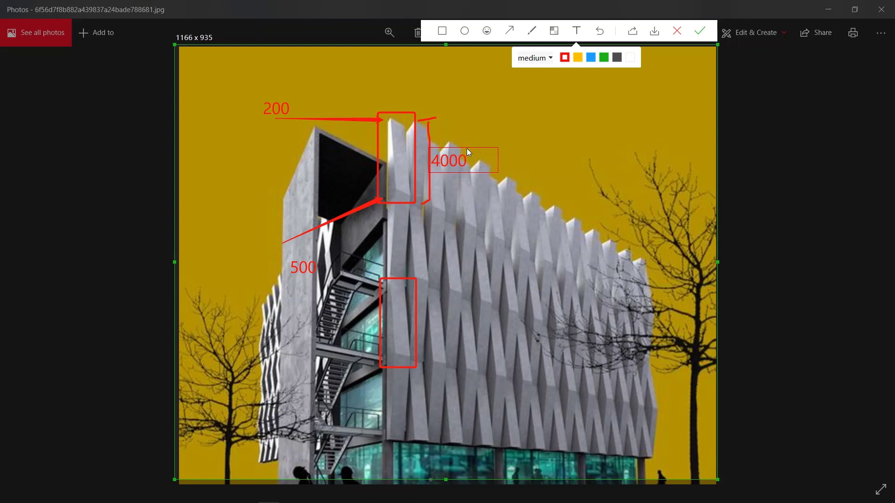
pyautogui.moveTo(458, 159); pyautogui.dragTo(468, 156)
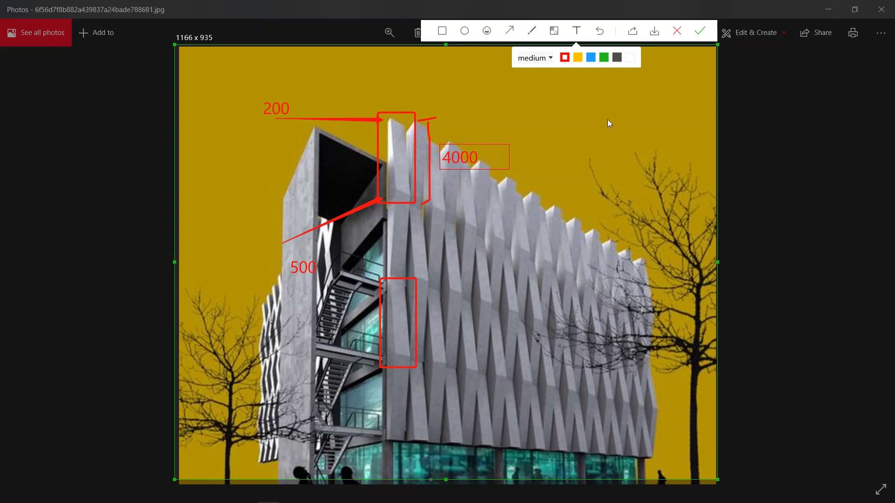
# Switch back to Revit and its Level 1 floor plan
pyautogui.hotkey('alt', 'Tab')
pyautogui.click(162, 189)
pyautogui.hotkey('alt', 'Tab')
pyautogui.scroll(-2, 390, 278)
pyautogui.moveTo(396, 269); pyautogui.dragTo(399, 329, button='middle')
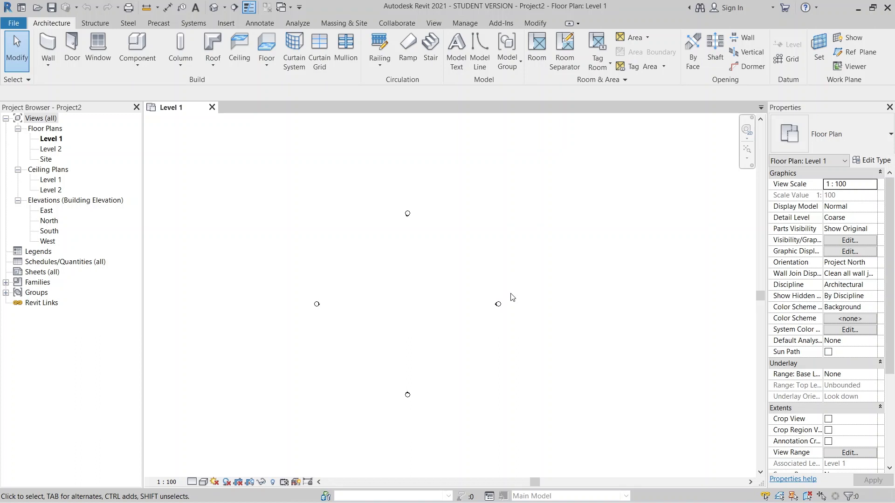
pyautogui.click(14, 23)
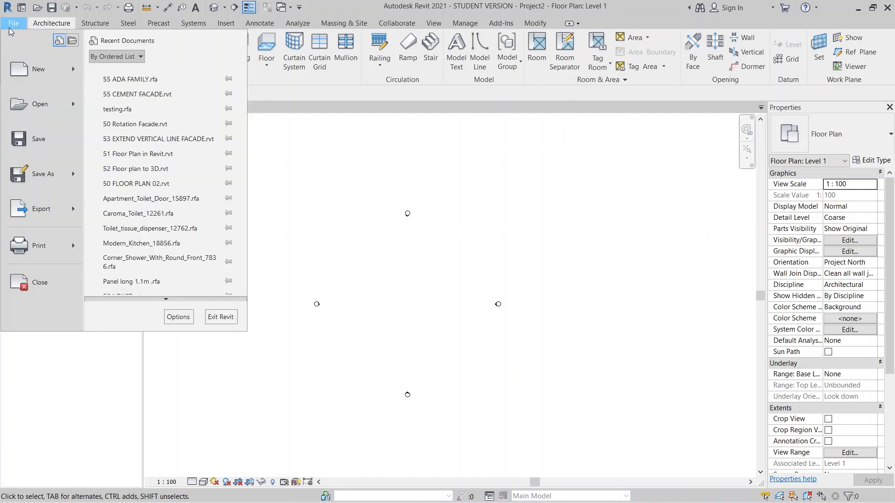
pyautogui.click(52, 79)
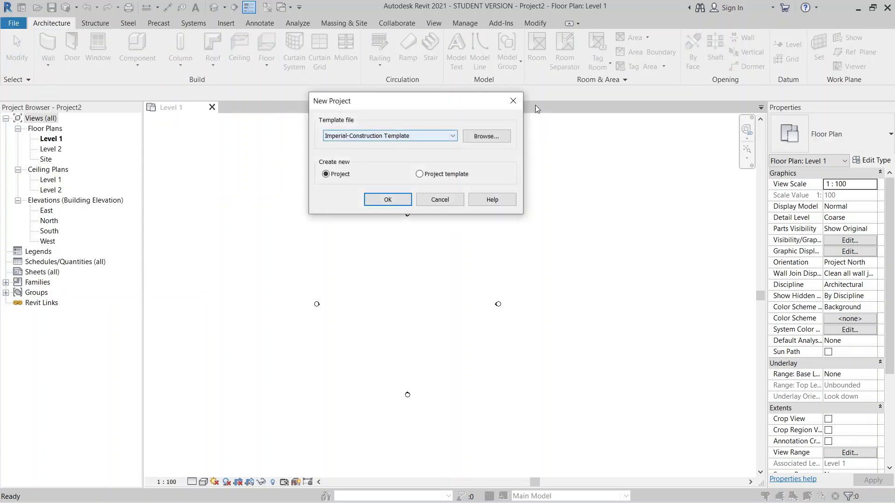
pyautogui.click(512, 100)
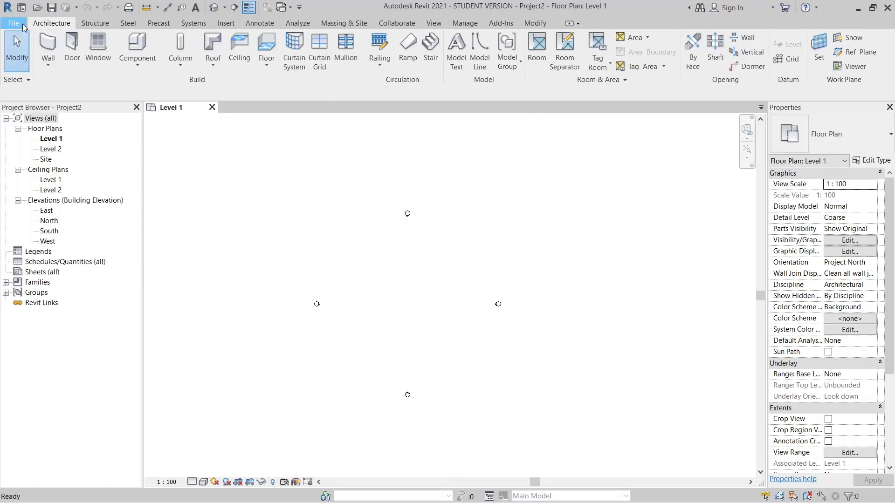
# Create a new family from the English template Metric Generic Model Adaptive.rft
pyautogui.click(23, 26)
pyautogui.moveTo(52, 83)
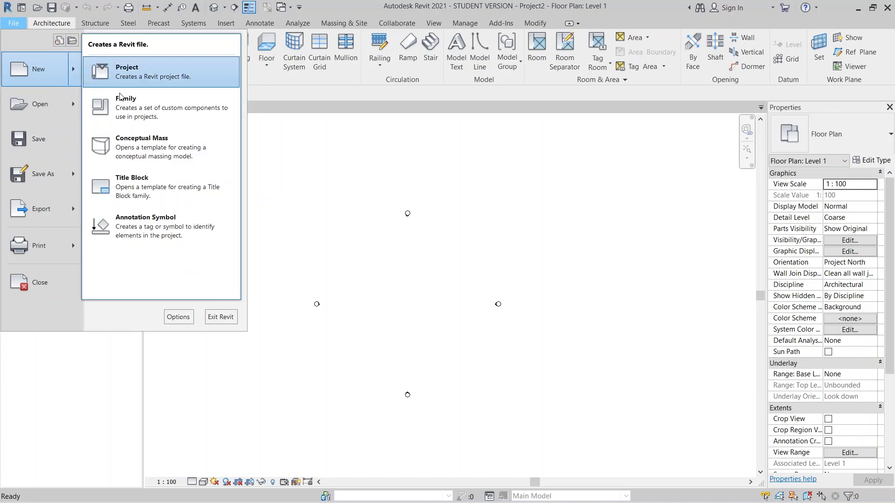
pyautogui.click(122, 98)
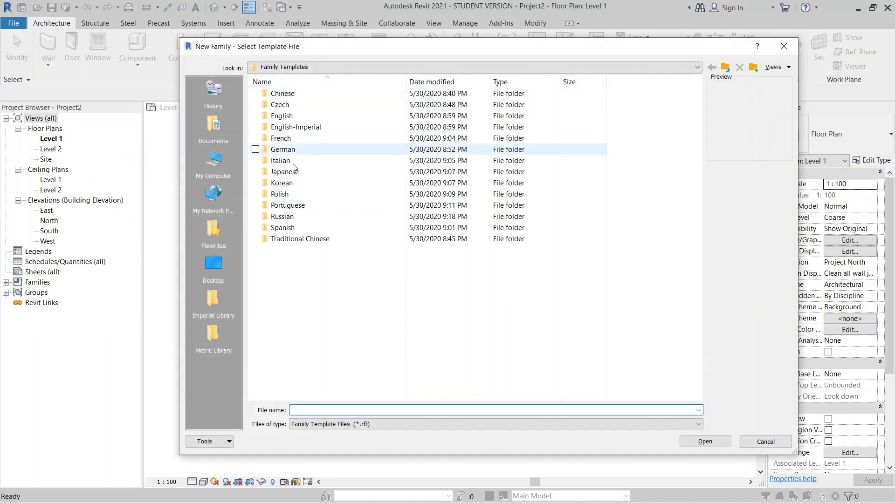
pyautogui.doubleClick(282, 116)
pyautogui.moveTo(695, 124); pyautogui.dragTo(697, 231)
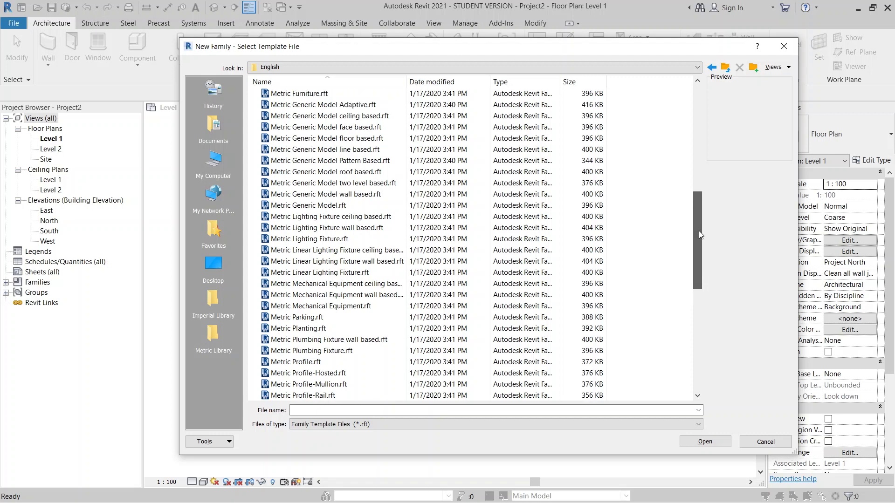
pyautogui.click(357, 105)
pyautogui.click(704, 442)
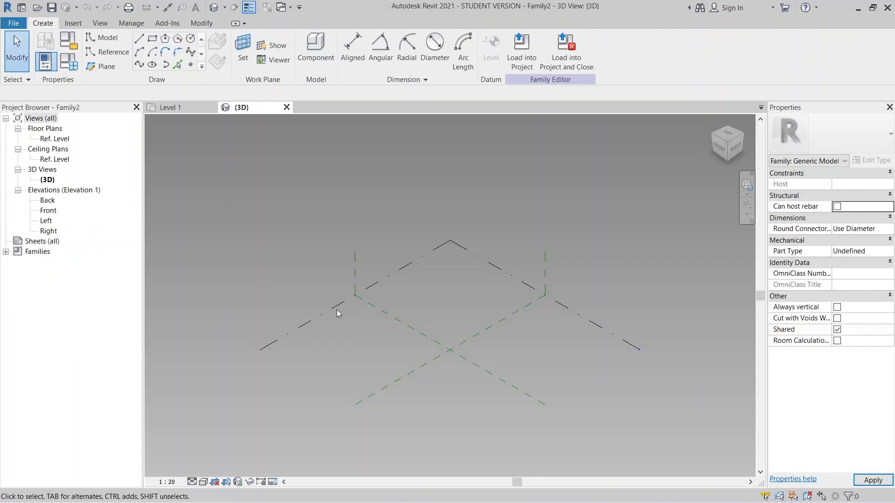
# Orient the new family's 3D view to look straight down from the top
pyautogui.keyDown('shift'); pyautogui.moveTo(303, 335); pyautogui.dragTo(449, 374, button='middle'); pyautogui.keyUp('shift')
pyautogui.keyDown('shift'); pyautogui.moveTo(489, 348); pyautogui.dragTo(492, 369, button='middle'); pyautogui.keyUp('shift')
pyautogui.scroll(1, 531, 364)
pyautogui.keyDown('shift'); pyautogui.moveTo(550, 365); pyautogui.dragTo(518, 379, button='middle'); pyautogui.keyUp('shift')
pyautogui.scroll(4, 508, 357)
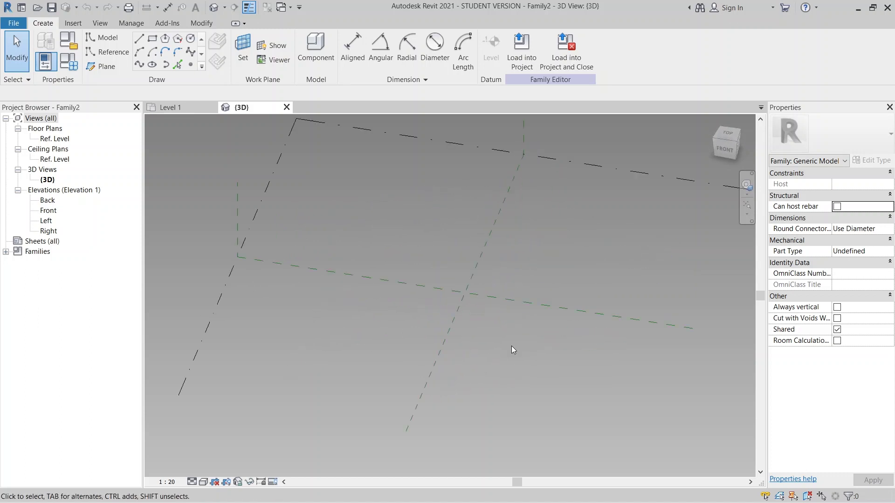
pyautogui.moveTo(363, 288); pyautogui.dragTo(369, 306, button='middle')
pyautogui.moveTo(421, 332); pyautogui.dragTo(424, 282, button='middle')
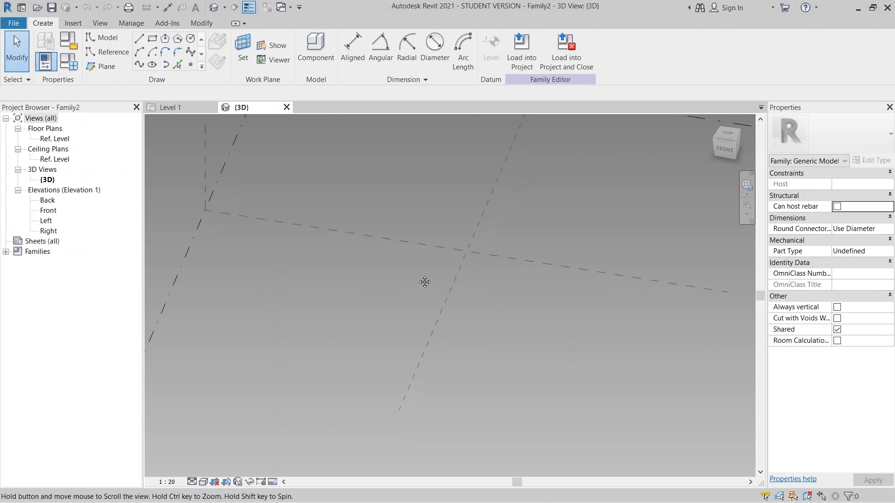
pyautogui.click(730, 133)
pyautogui.click(729, 136)
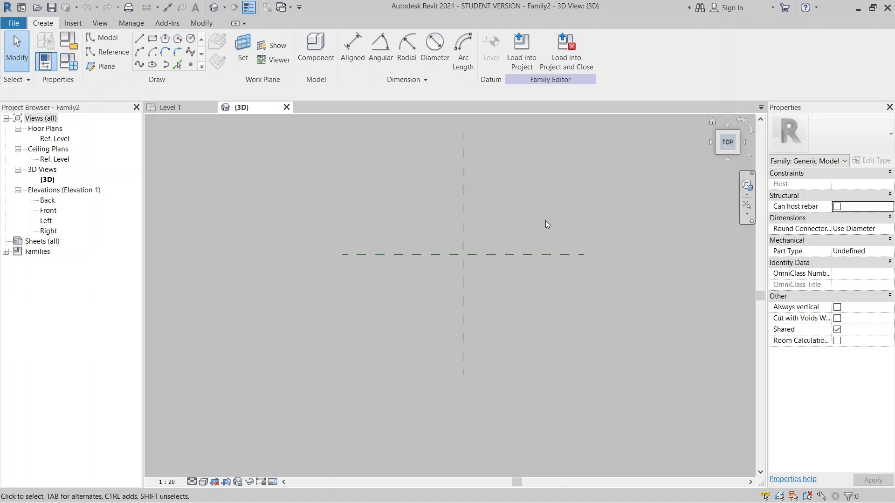
# Add reference planes offset 250 to both sides of the Center (Front/Back) reference plane by picking it
pyautogui.click(89, 72)
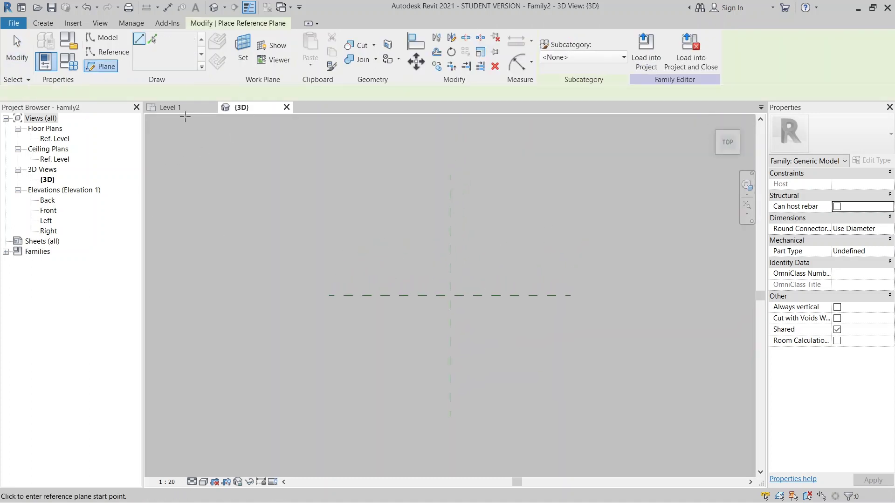
pyautogui.click(308, 95)
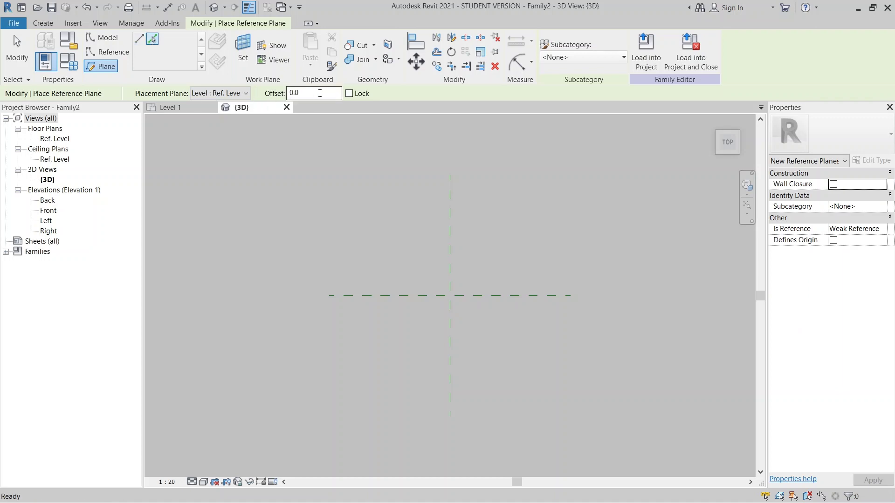
pyautogui.write('250')
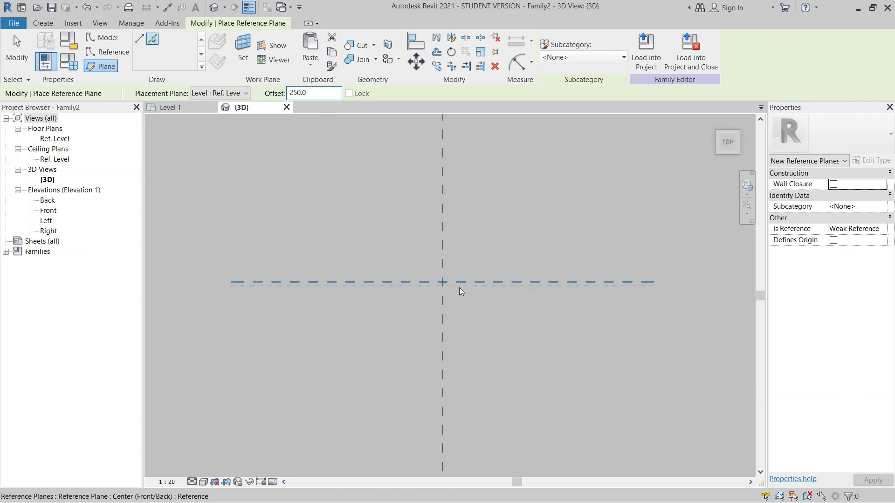
pyautogui.click(460, 287)
pyautogui.click(452, 268)
# Add reference planes offset 2000 to both sides of the Center (Left/Right) reference plane by picking it
pyautogui.moveTo(228, 108); pyautogui.dragTo(195, 115)
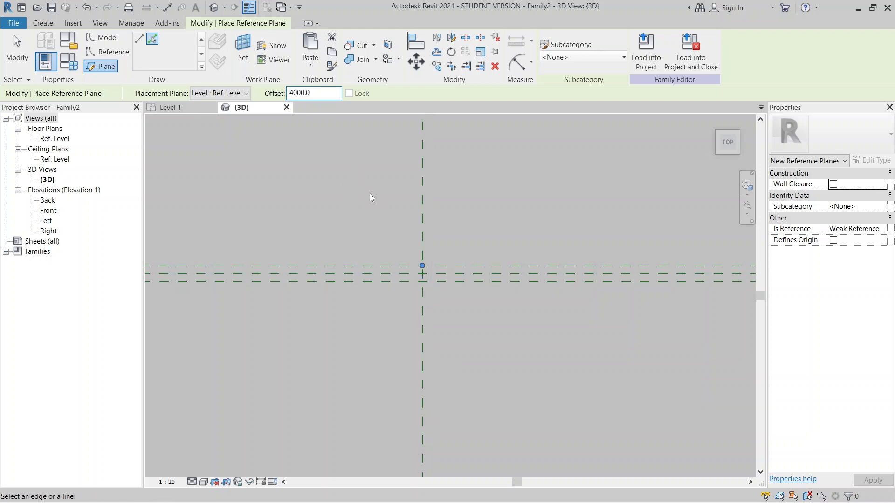
pyautogui.write('200')
pyautogui.click(418, 178)
pyautogui.click(427, 208)
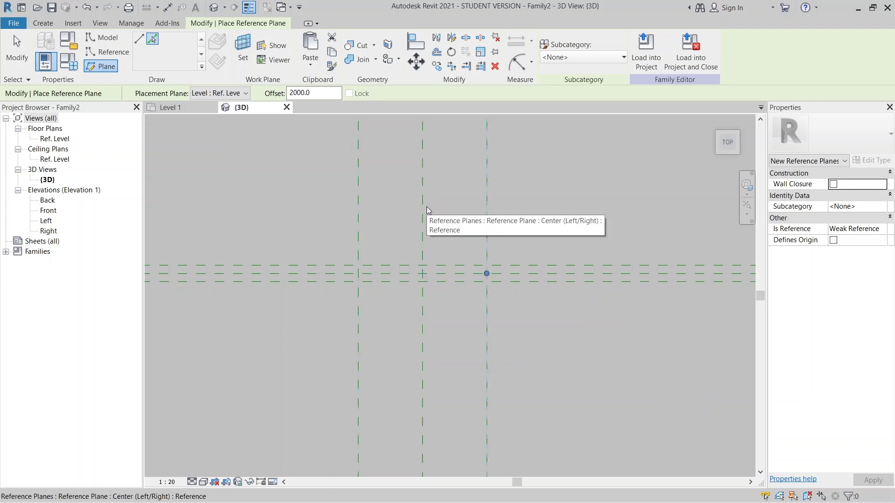
pyautogui.press('Escape')
# Place reference points at the four corner intersections of the offset reference planes on the reference level, drawing on the work plane
pyautogui.scroll(3, 422, 280)
pyautogui.moveTo(401, 308); pyautogui.dragTo(461, 223, button='middle')
pyautogui.scroll(-1, 415, 351)
pyautogui.scroll(-2, 438, 303)
pyautogui.moveTo(466, 340)
pyautogui.keyDown('shift'); pyautogui.mouseDown(button='middle')
pyautogui.moveTo(465, 322)
pyautogui.moveTo(463, 329)
pyautogui.mouseUp(button='middle'); pyautogui.keyUp('shift')
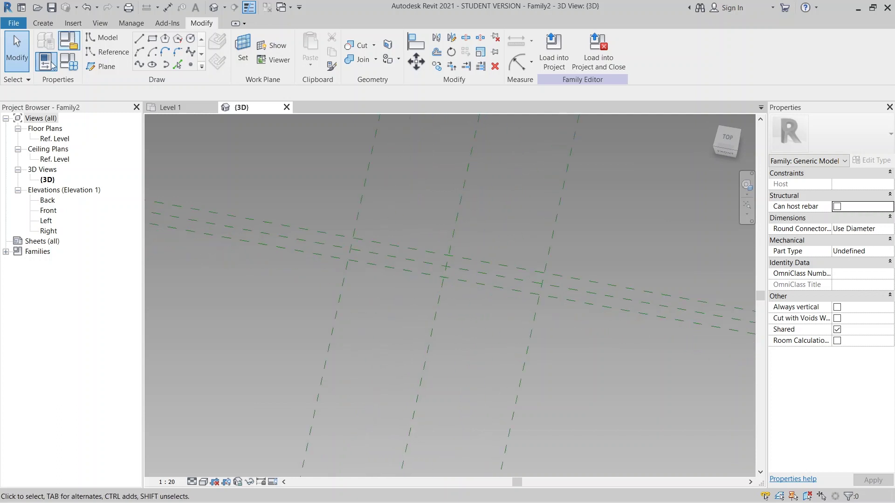
pyautogui.click(108, 52)
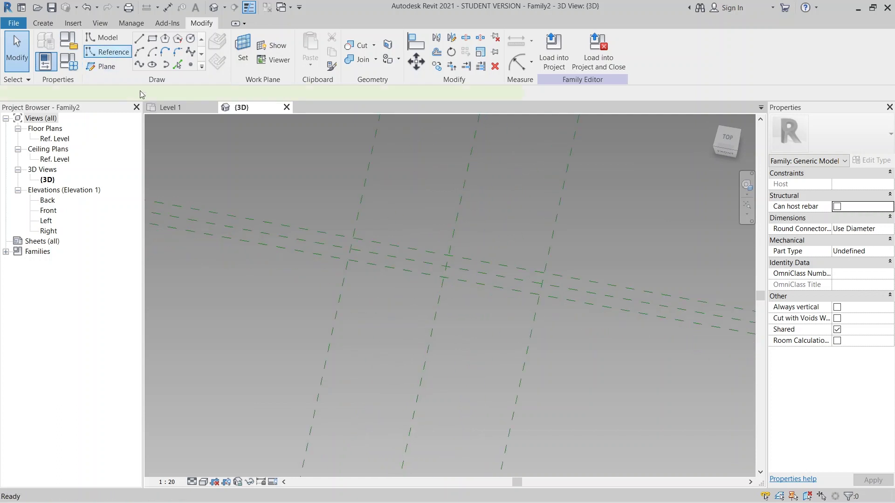
pyautogui.click(192, 65)
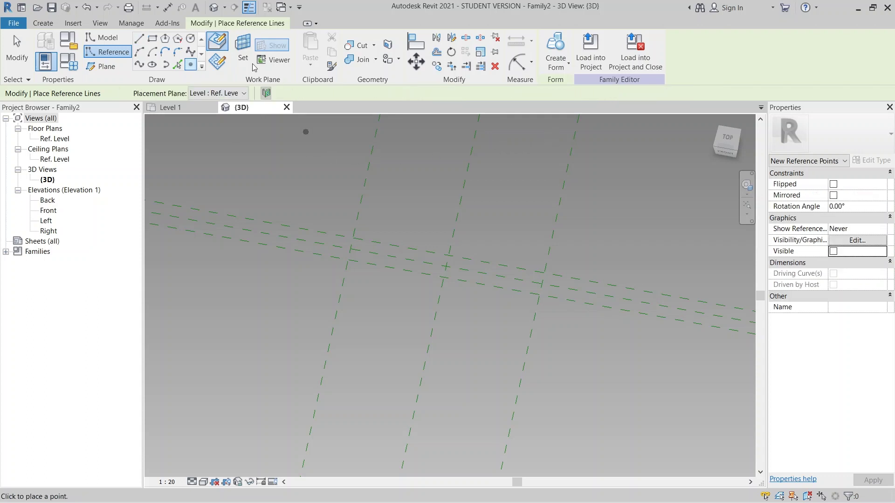
pyautogui.scroll(5, 365, 192)
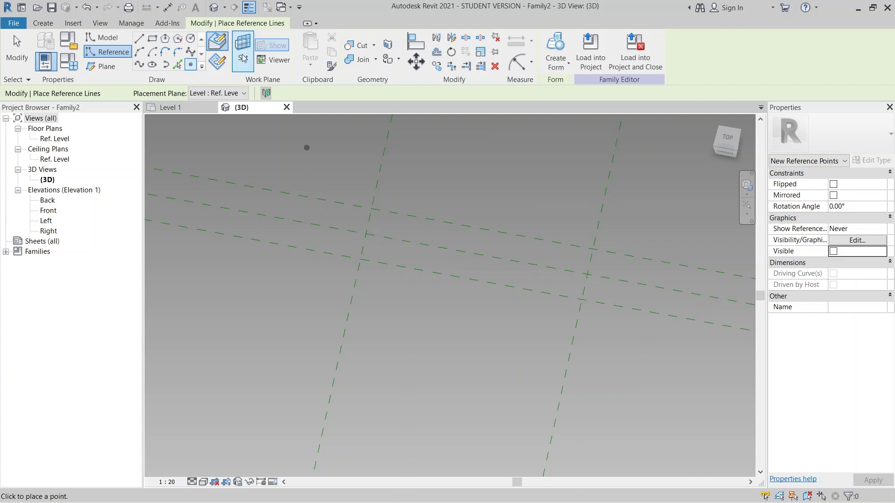
pyautogui.click(218, 61)
pyautogui.click(361, 259)
pyautogui.click(372, 209)
pyautogui.moveTo(509, 213); pyautogui.dragTo(412, 197, button='middle')
pyautogui.click(718, 274)
pyautogui.click(707, 324)
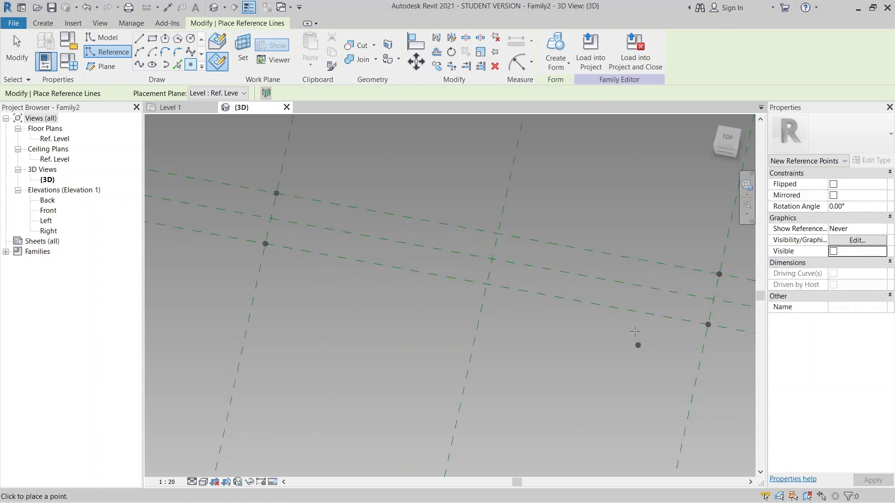
pyautogui.press('Escape')
# Select the four corner reference points and make them adaptive
pyautogui.scroll(-2, 631, 334)
pyautogui.moveTo(624, 333); pyautogui.dragTo(572, 319, button='middle')
pyautogui.scroll(-1, 507, 320)
pyautogui.moveTo(335, 189); pyautogui.dragTo(634, 365)
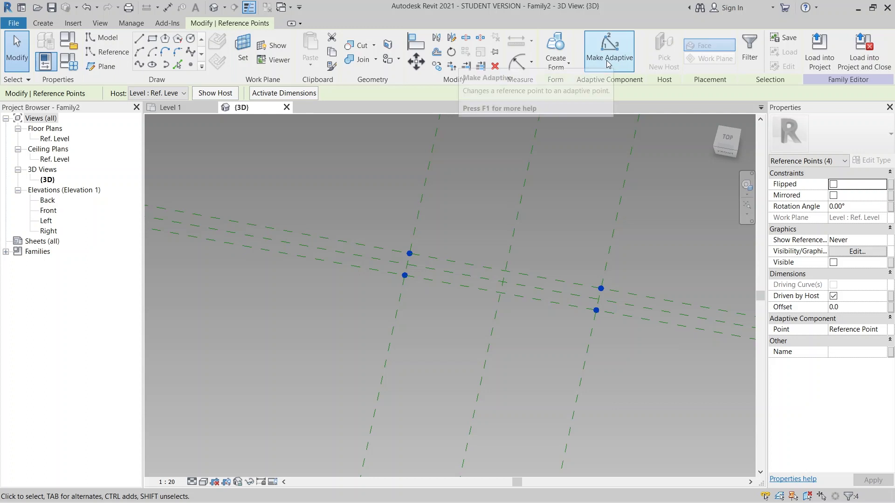
pyautogui.click(608, 64)
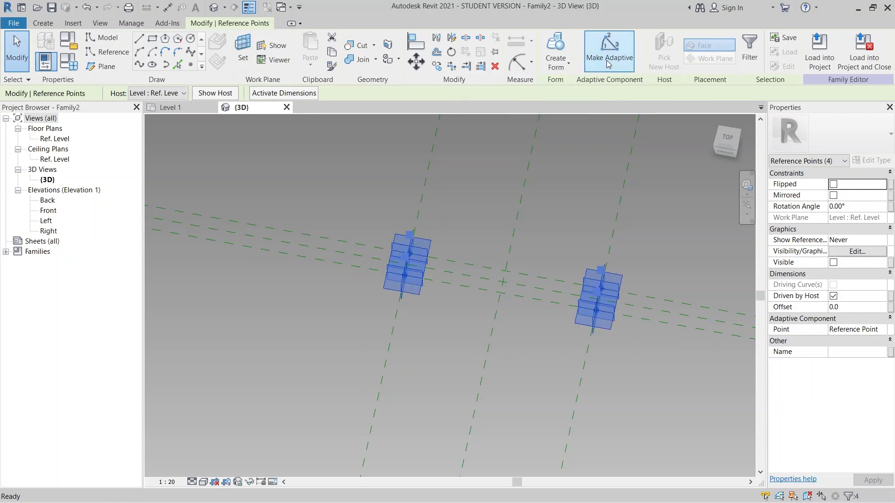
# Place a reference point on each of the four adaptive points
pyautogui.click(108, 55)
pyautogui.click(190, 65)
pyautogui.scroll(2, 442, 295)
pyautogui.scroll(2, 441, 294)
pyautogui.moveTo(436, 305); pyautogui.dragTo(431, 329, button='middle')
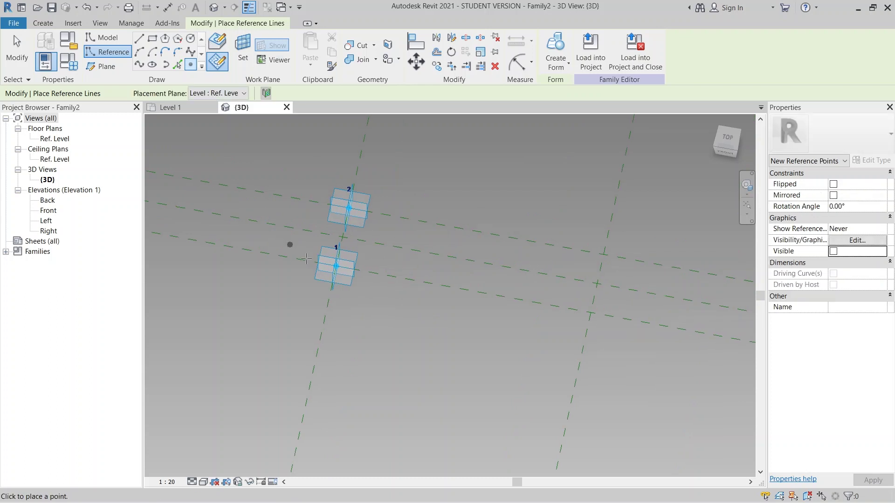
pyautogui.click(334, 250)
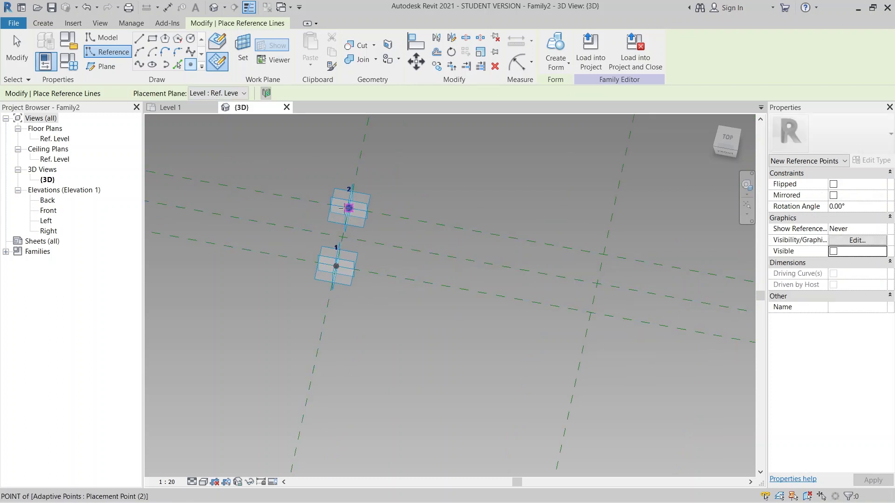
pyautogui.scroll(-1, 447, 266)
pyautogui.moveTo(447, 266); pyautogui.dragTo(290, 244, button='middle')
pyautogui.click(594, 313)
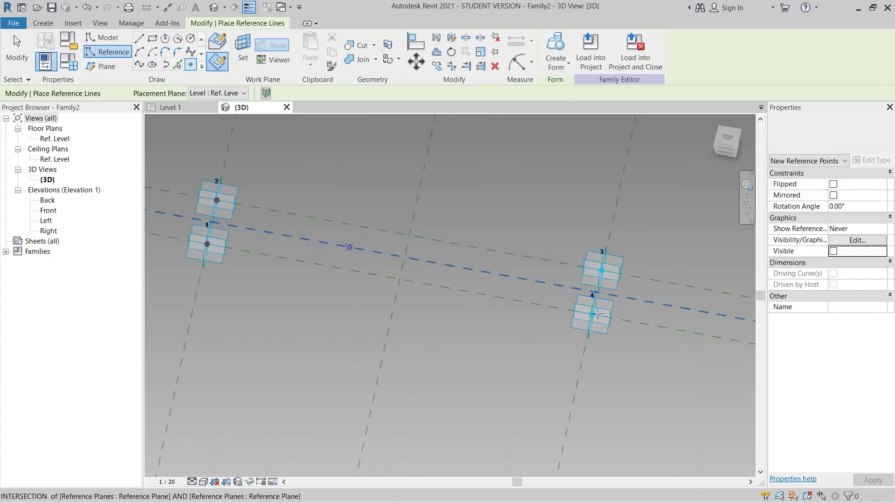
pyautogui.click(591, 314)
pyautogui.click(601, 270)
pyautogui.press('Escape')
# Associate the offset of the reference points hosted on adaptive points 1 and 2 with a new family type parameter named Top point
pyautogui.scroll(-2, 536, 227)
pyautogui.moveTo(512, 240); pyautogui.dragTo(531, 259, button='middle')
pyautogui.moveTo(324, 309); pyautogui.dragTo(358, 349, button='middle')
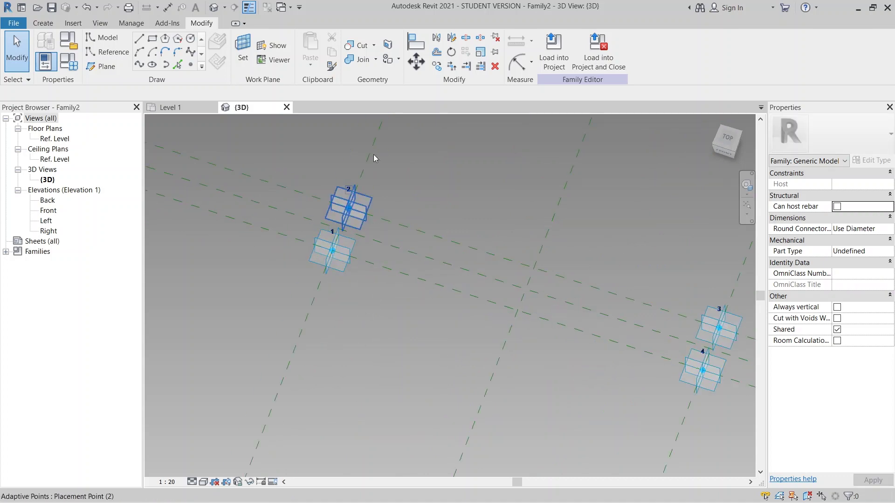
pyautogui.keyDown('shift'); pyautogui.moveTo(344, 270); pyautogui.dragTo(410, 317, button='middle'); pyautogui.keyUp('shift')
pyautogui.keyDown('shift'); pyautogui.moveTo(701, 345); pyautogui.dragTo(366, 283, button='middle'); pyautogui.keyUp('shift')
pyautogui.press('Tab')
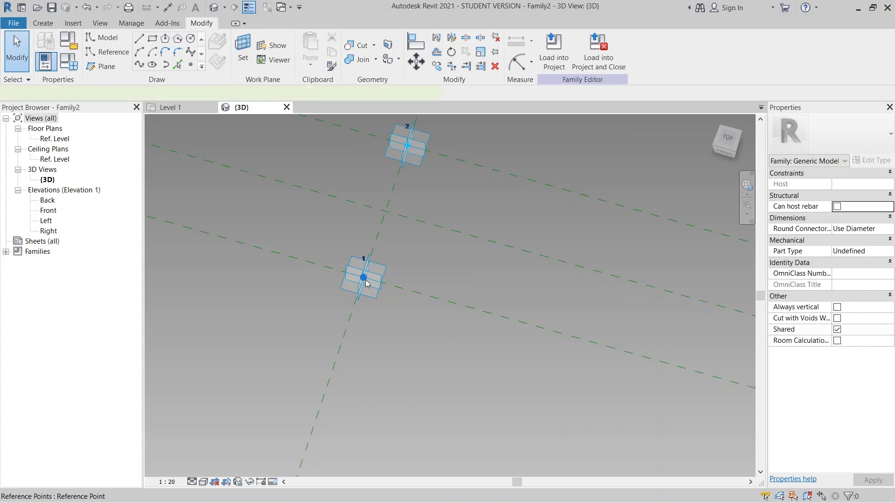
pyautogui.click(367, 283)
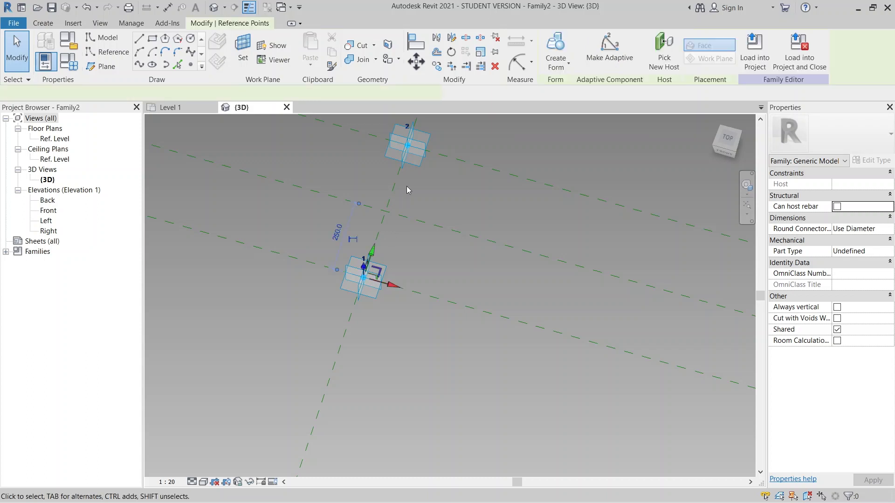
pyautogui.keyDown('ctrl'); pyautogui.click(412, 146); pyautogui.keyUp('ctrl')
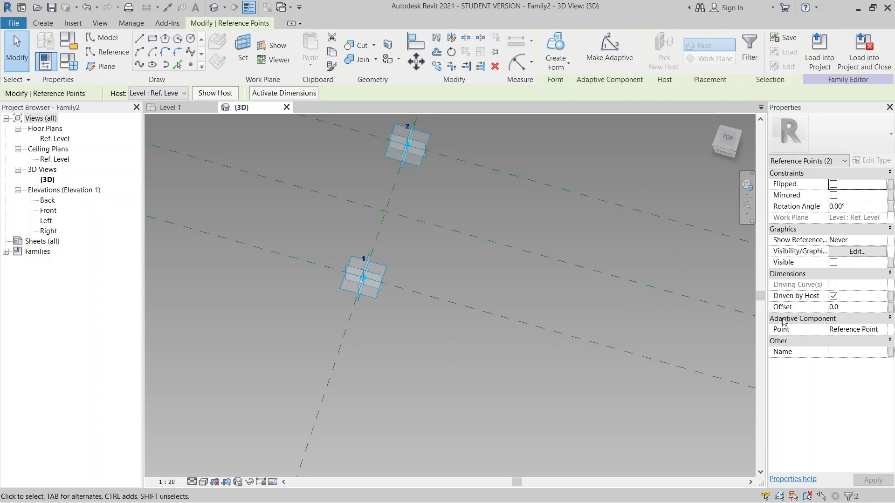
pyautogui.click(889, 309)
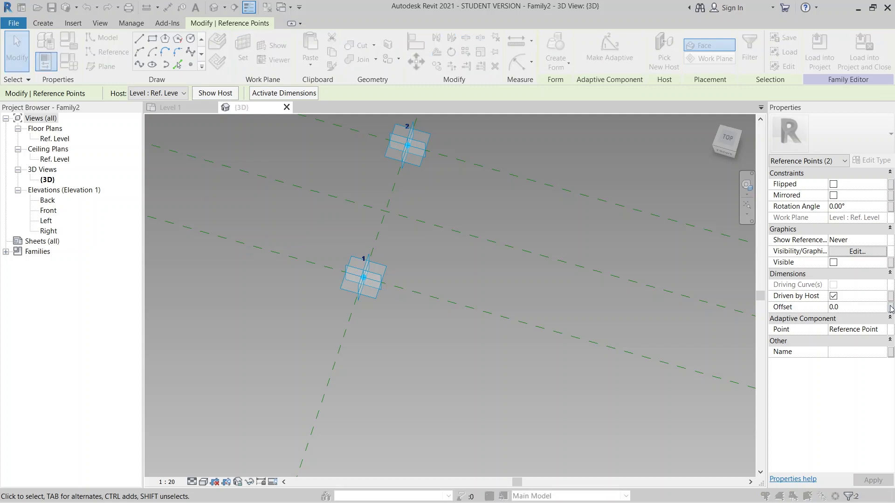
pyautogui.click(281, 305)
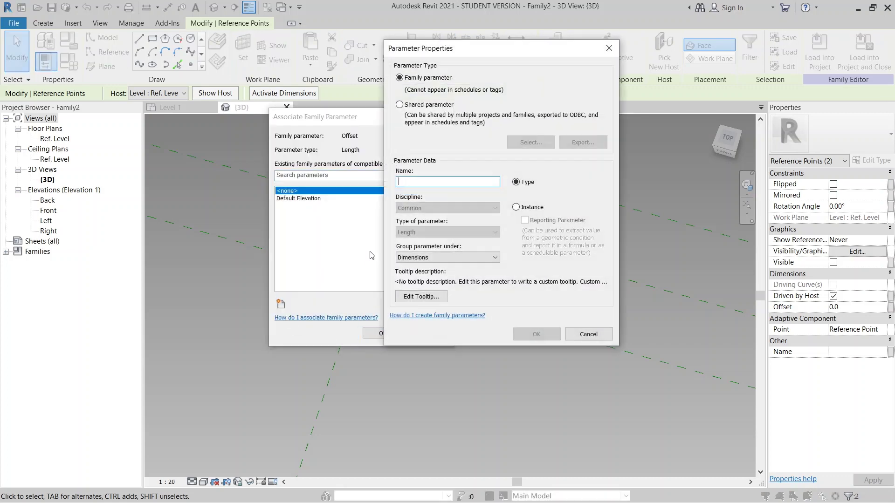
pyautogui.write('Top point')
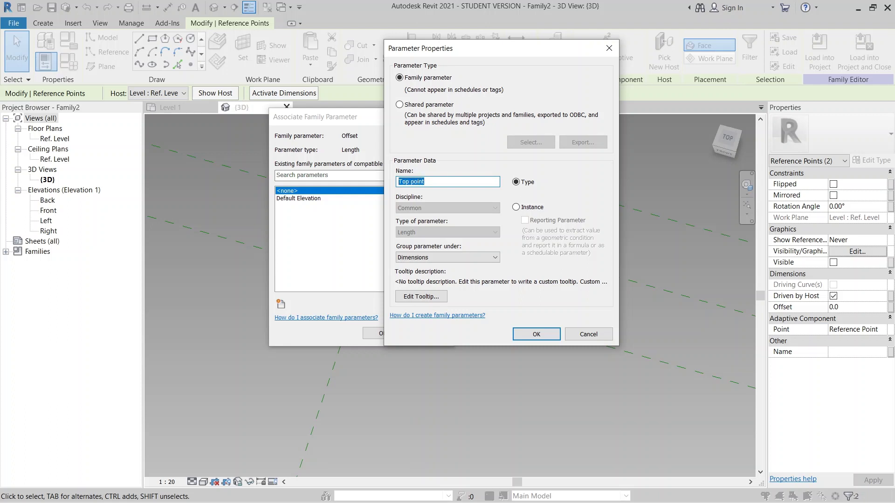
pyautogui.click(536, 334)
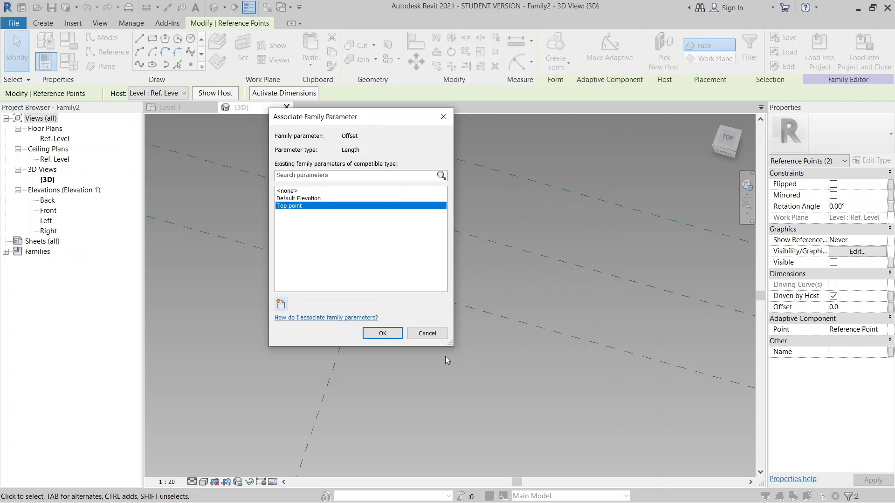
pyautogui.click(390, 334)
# Associate the offset of the reference points hosted on adaptive points 3 and 4 with a new family type parameter named BOT point
pyautogui.scroll(-5, 335, 314)
pyautogui.moveTo(335, 313); pyautogui.dragTo(149, 273, button='middle')
pyautogui.scroll(-2, 676, 371)
pyautogui.moveTo(676, 372); pyautogui.dragTo(407, 317, button='middle')
pyautogui.scroll(4, 450, 361)
pyautogui.scroll(2, 448, 358)
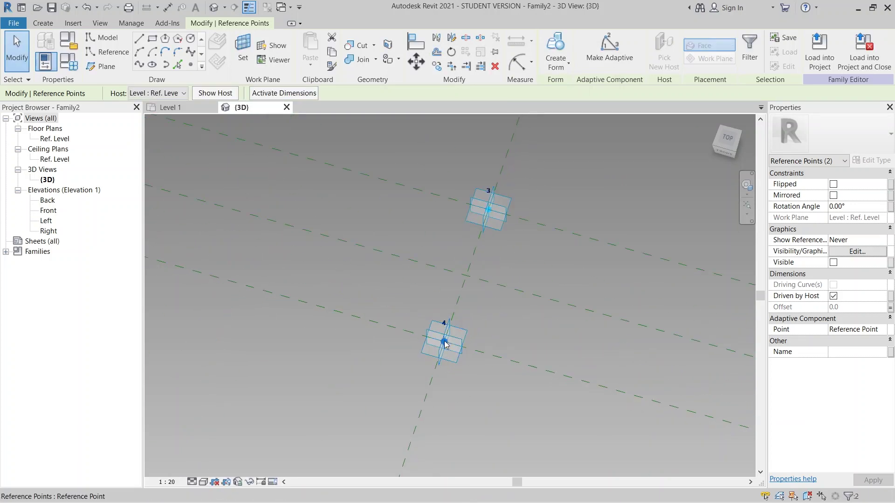
pyautogui.click(444, 343)
pyautogui.keyDown('shift'); pyautogui.click(493, 214); pyautogui.keyUp('shift')
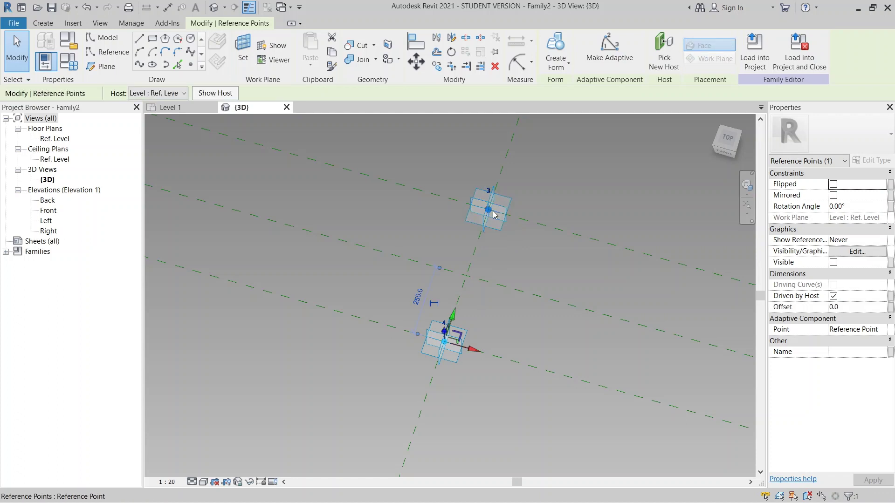
pyautogui.press('Tab')
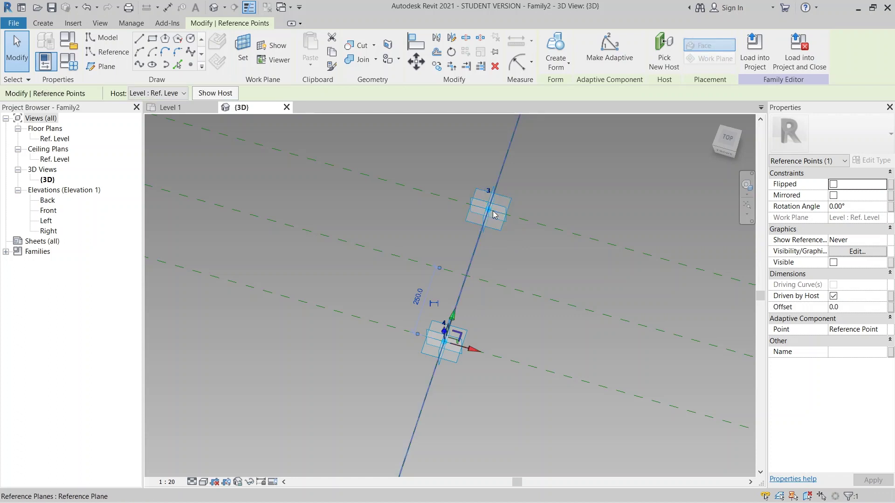
pyautogui.press('Tab')
pyautogui.press('Tab')
pyautogui.press('Tab')
pyautogui.press('Tab')
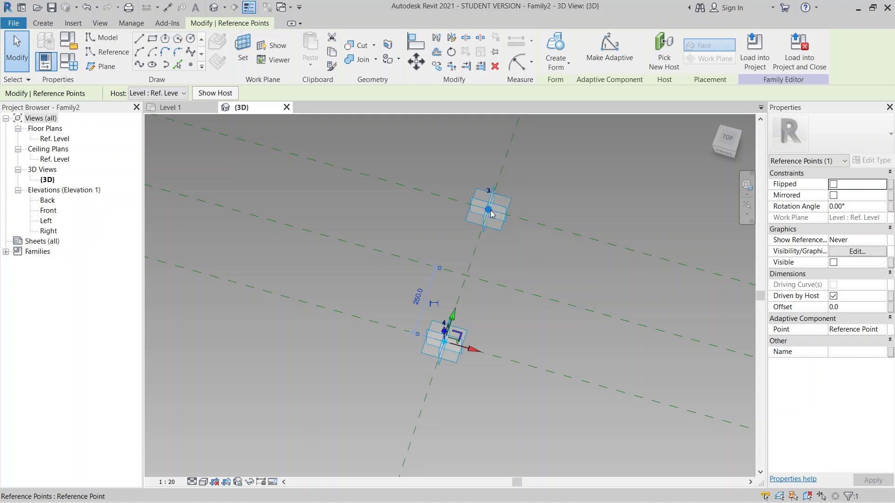
pyautogui.keyDown('ctrl'); pyautogui.click(489, 210); pyautogui.keyUp('ctrl')
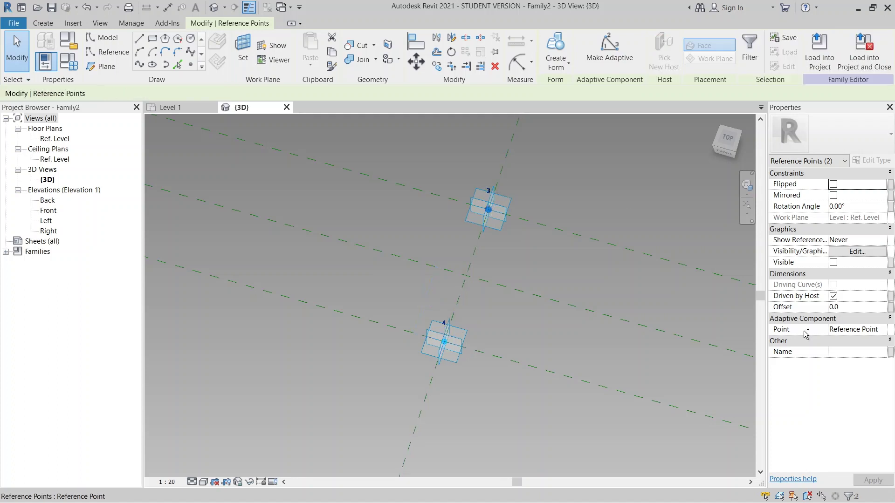
pyautogui.click(890, 308)
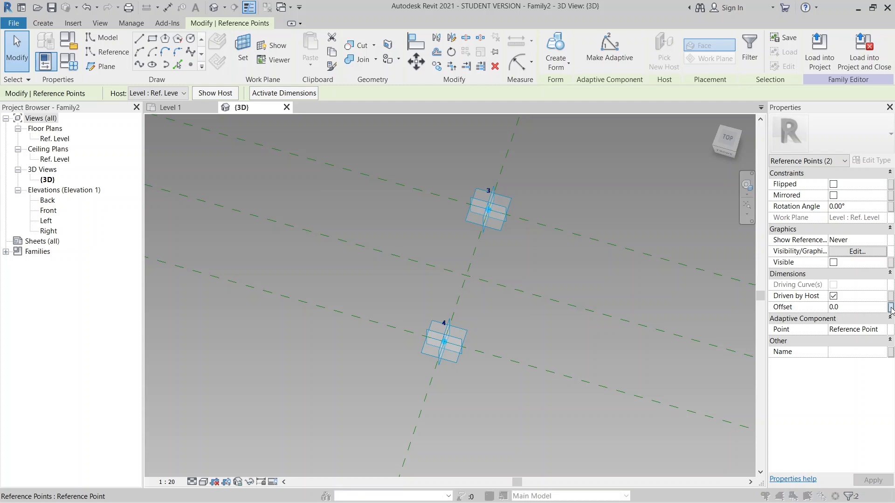
pyautogui.click(281, 305)
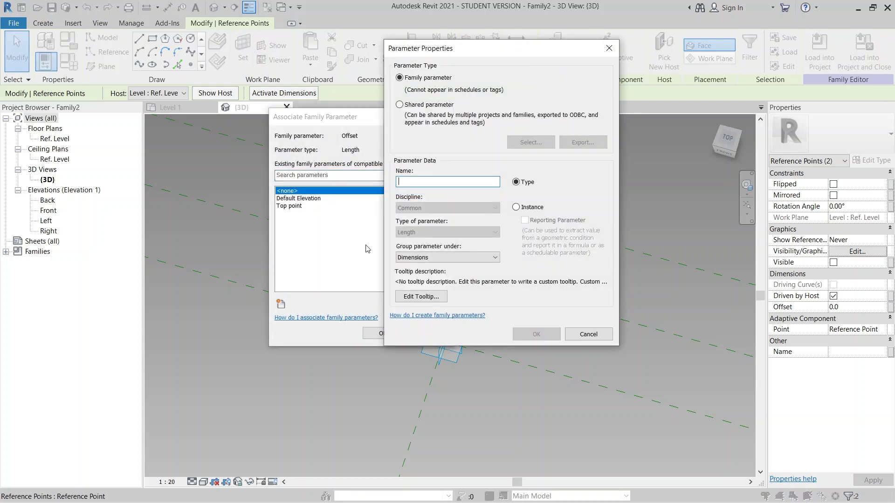
pyautogui.write('Top point')
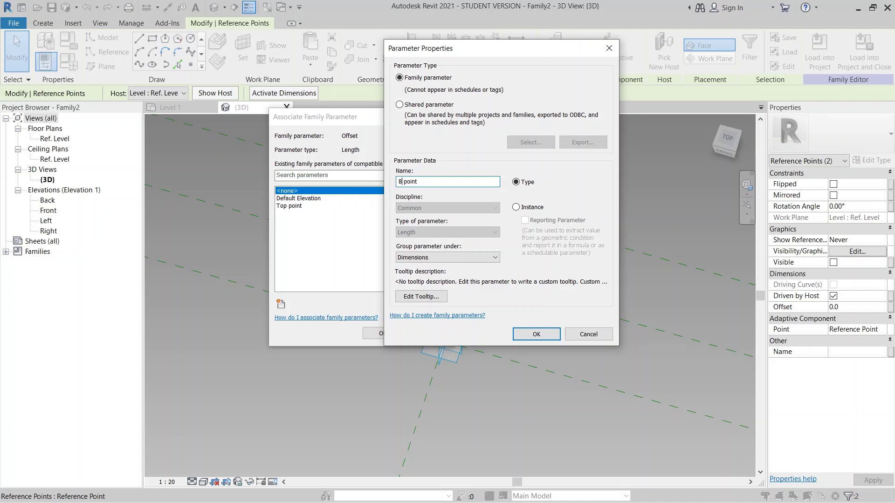
pyautogui.click(534, 335)
pyautogui.click(380, 334)
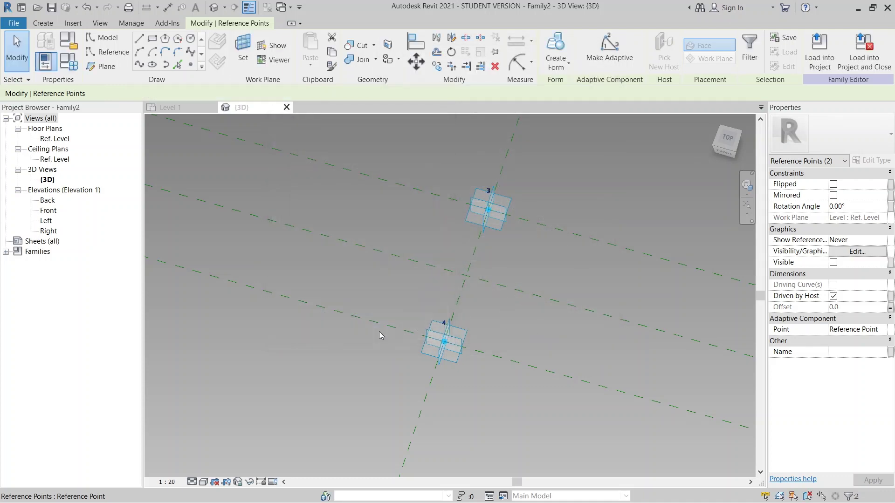
# Reorder the family parameters under Dimensions so that BOT point comes below Top point
pyautogui.scroll(-1, 252, 358)
pyautogui.moveTo(251, 359); pyautogui.dragTo(487, 325, button='middle')
pyautogui.scroll(-4, 386, 352)
pyautogui.scroll(-4, 416, 361)
pyautogui.keyDown('shift'); pyautogui.moveTo(359, 361); pyautogui.dragTo(392, 360, button='middle'); pyautogui.keyUp('shift')
pyautogui.scroll(-1, 393, 360)
pyautogui.moveTo(420, 398); pyautogui.dragTo(158, 146, button='middle')
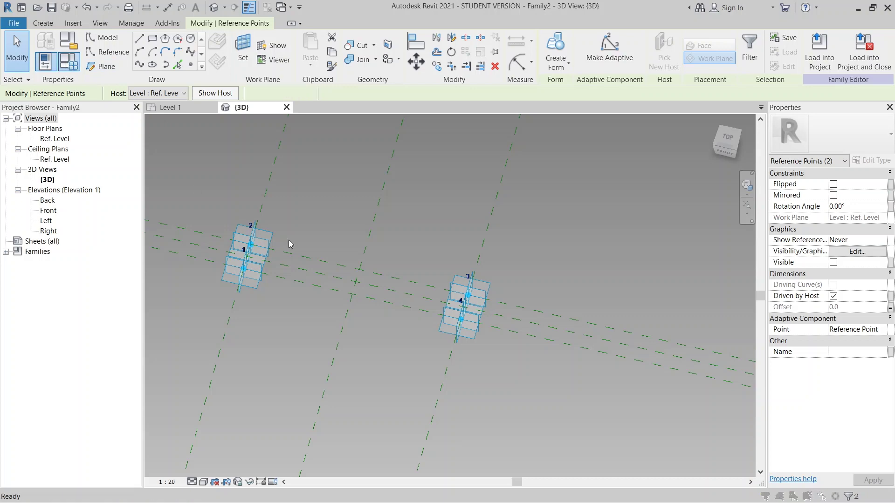
pyautogui.press('f')
pyautogui.press('t')
pyautogui.click(158, 190)
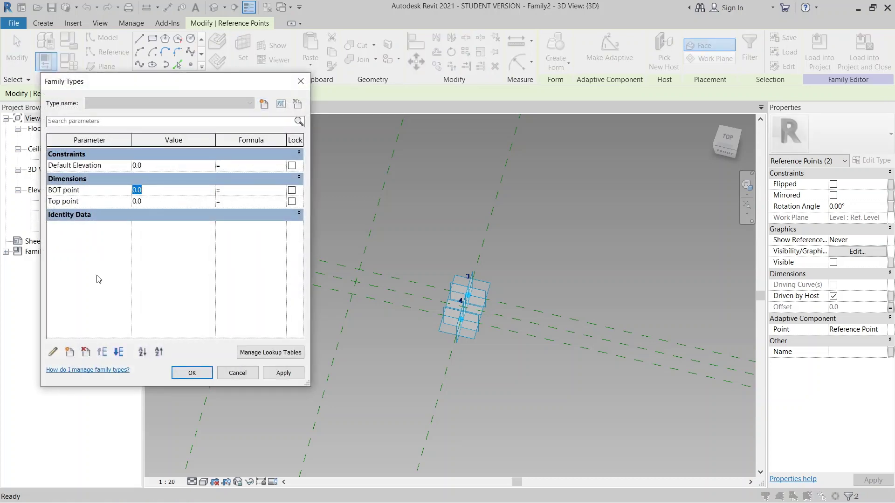
pyautogui.click(119, 352)
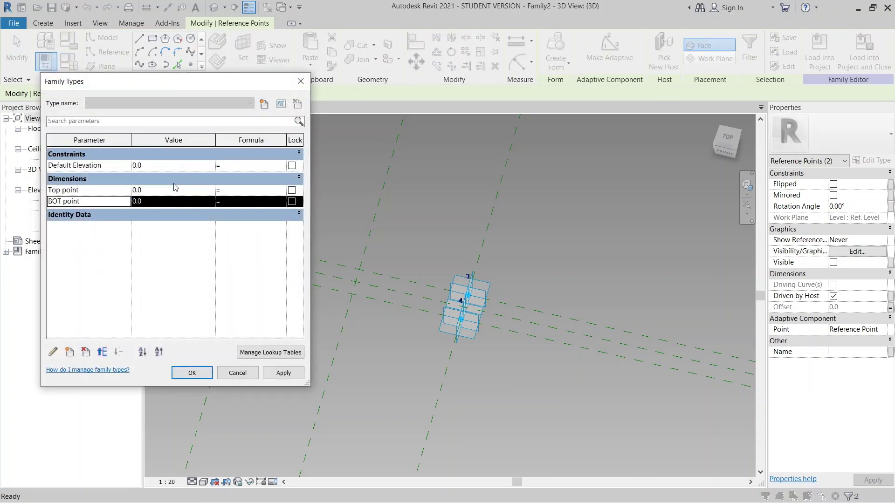
# Set the Top point parameter to 500, give BOT point a smaller offset, apply the values and deselect the points
pyautogui.click(174, 179)
pyautogui.click(299, 192)
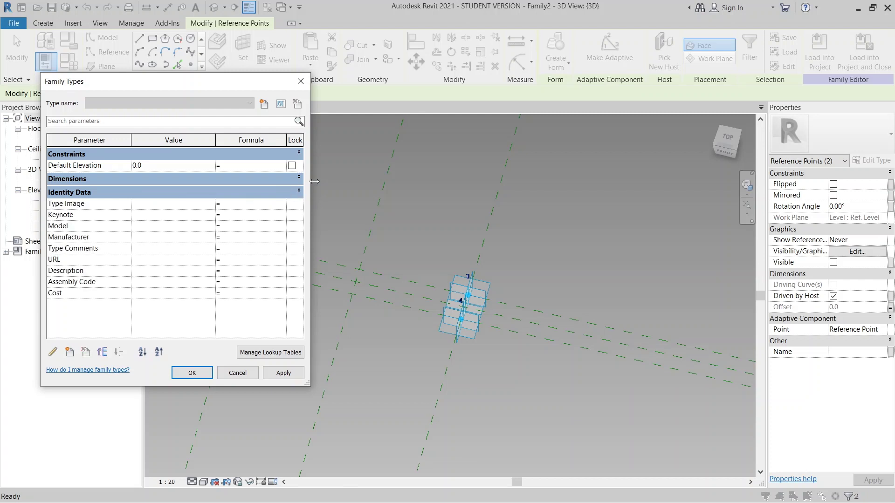
pyautogui.click(301, 178)
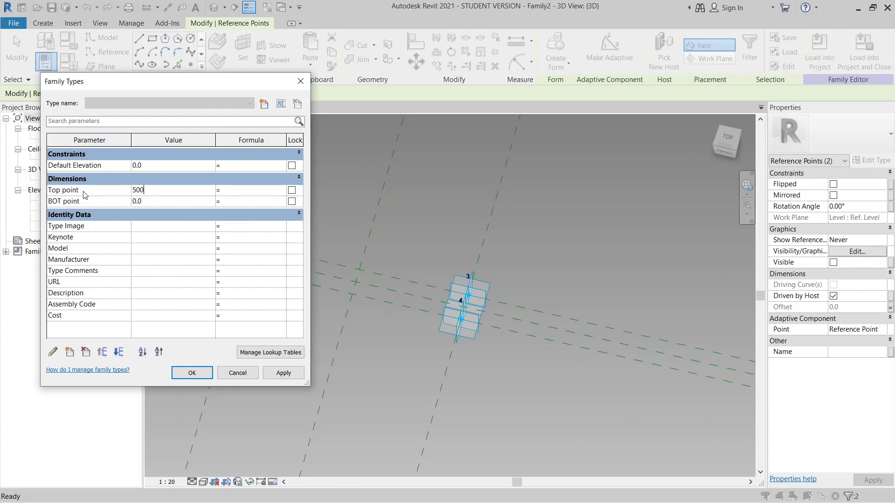
pyautogui.click(140, 201)
pyautogui.write('20')
pyautogui.press('Tab')
pyautogui.click(283, 373)
pyautogui.click(191, 373)
pyautogui.click(372, 366)
# Draw a closed loop of 3D-snapped reference lines through adaptive points 1 and 2 and the reference points offset above them
pyautogui.moveTo(415, 356); pyautogui.dragTo(420, 314, button='middle')
pyautogui.scroll(5, 333, 247)
pyautogui.moveTo(456, 349)
pyautogui.keyDown('shift'); pyautogui.mouseDown(button='middle')
pyautogui.moveTo(390, 321)
pyautogui.moveTo(489, 340)
pyautogui.moveTo(561, 236)
pyautogui.moveTo(601, 329)
pyautogui.moveTo(460, 362)
pyautogui.mouseUp(button='middle'); pyautogui.keyUp('shift')
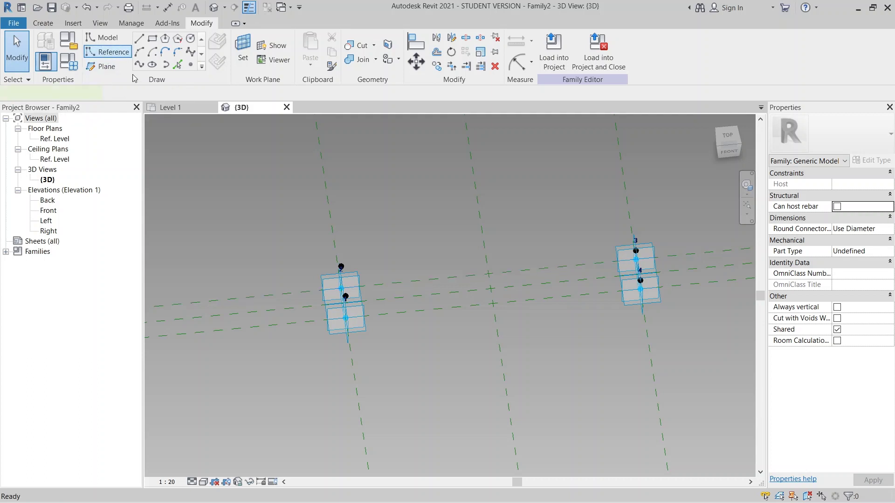
pyautogui.click(108, 52)
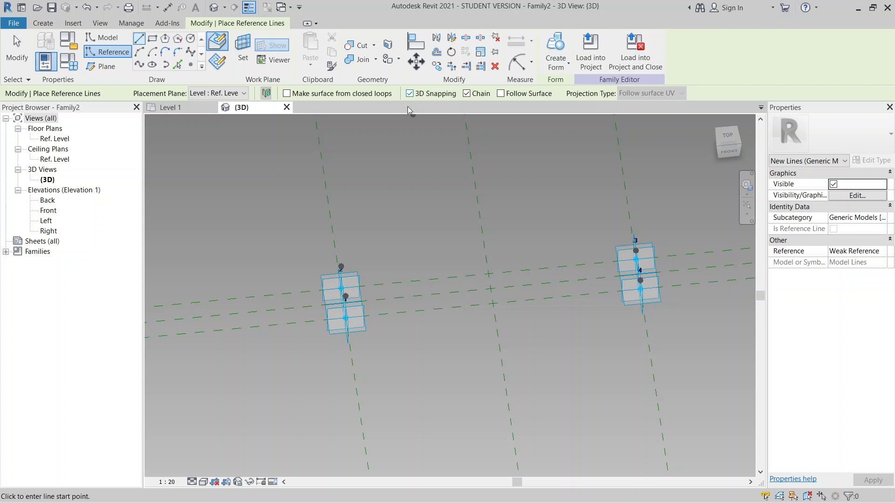
pyautogui.scroll(3, 319, 345)
pyautogui.moveTo(385, 264); pyautogui.dragTo(378, 320, button='middle')
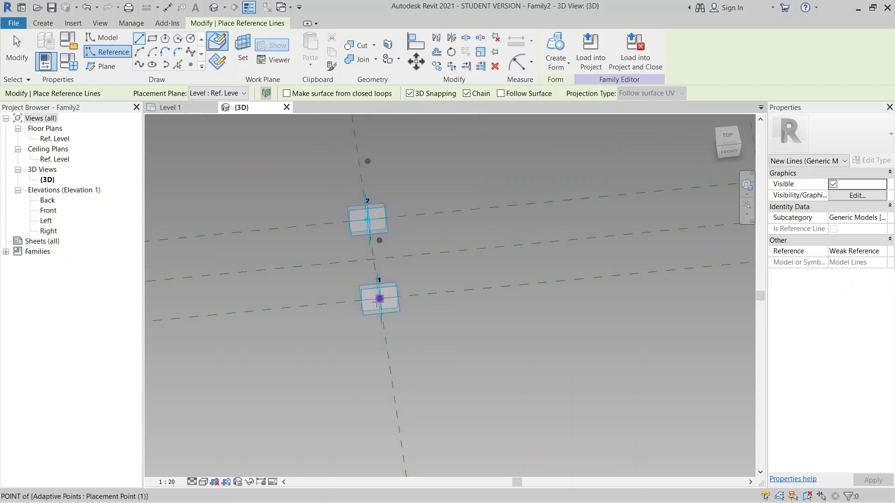
pyautogui.click(371, 273)
pyautogui.click(380, 240)
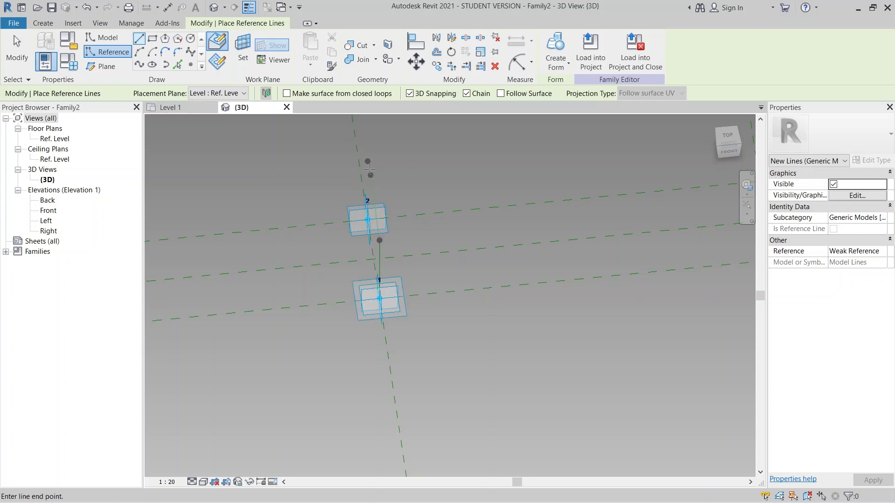
pyautogui.click(368, 161)
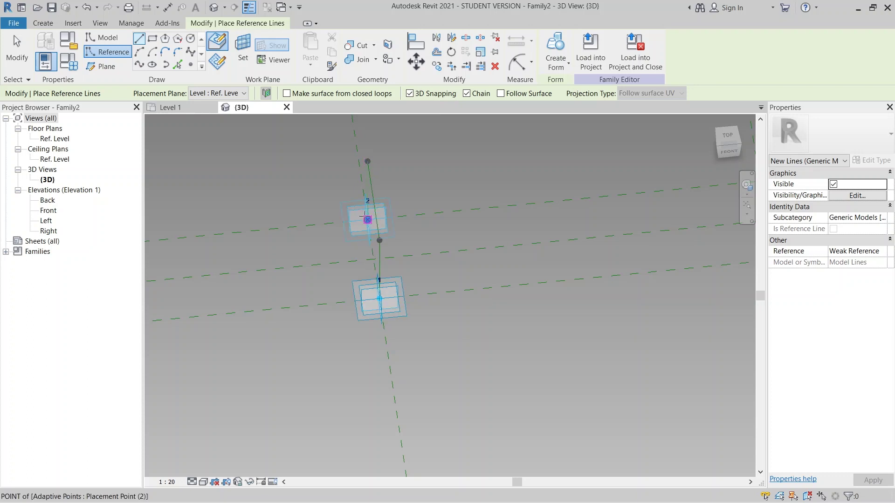
pyautogui.click(379, 299)
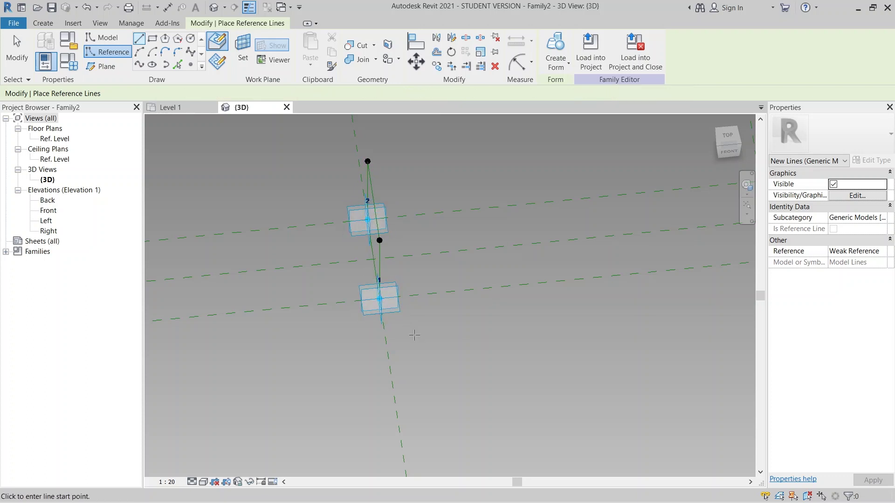
# Draw a closed reference-line loop through adaptive points 4 and 3 and their offset reference points, and end the line command
pyautogui.keyDown('shift'); pyautogui.moveTo(526, 363); pyautogui.dragTo(552, 332, button='middle'); pyautogui.keyUp('shift')
pyautogui.scroll(2, 532, 280)
pyautogui.scroll(2, 505, 304)
pyautogui.moveTo(506, 300); pyautogui.dragTo(530, 363, button='middle')
pyautogui.click(554, 308)
pyautogui.click(552, 273)
pyautogui.click(453, 192)
pyautogui.click(454, 236)
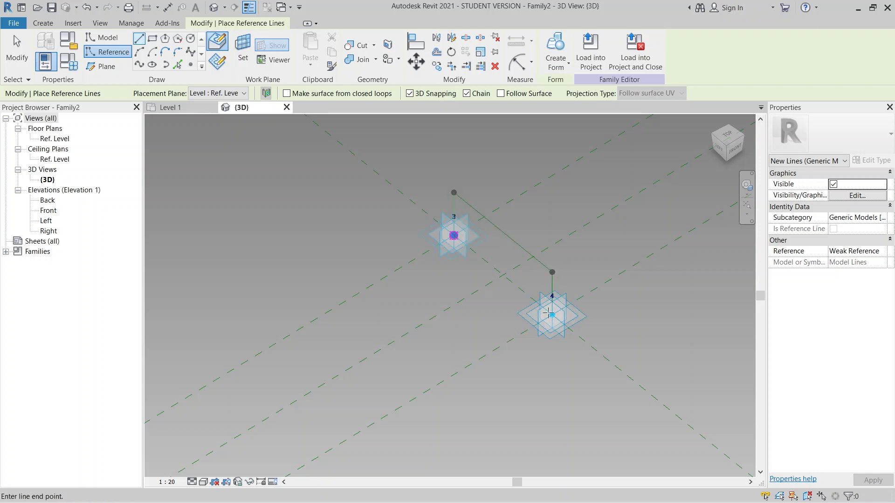
pyautogui.click(552, 315)
pyautogui.press('Escape')
pyautogui.press('Escape')
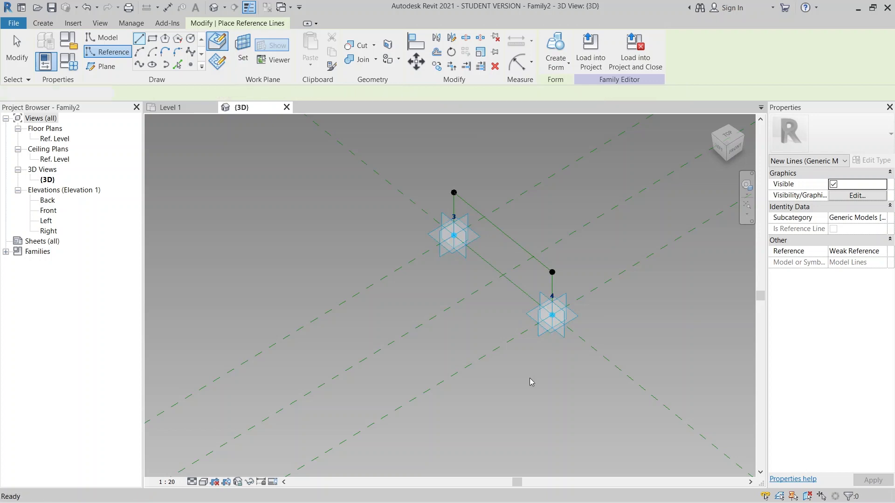
# Create a solid form from the reference-line loop at adaptive points 1 and 2, choosing the flat surface option
pyautogui.scroll(-4, 554, 317)
pyautogui.moveTo(528, 388); pyautogui.dragTo(565, 335, button='middle')
pyautogui.press('Tab')
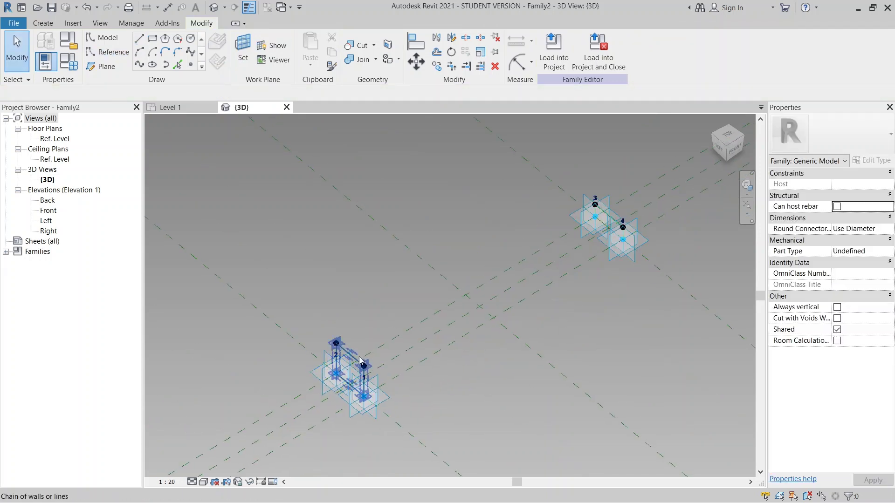
pyautogui.click(360, 361)
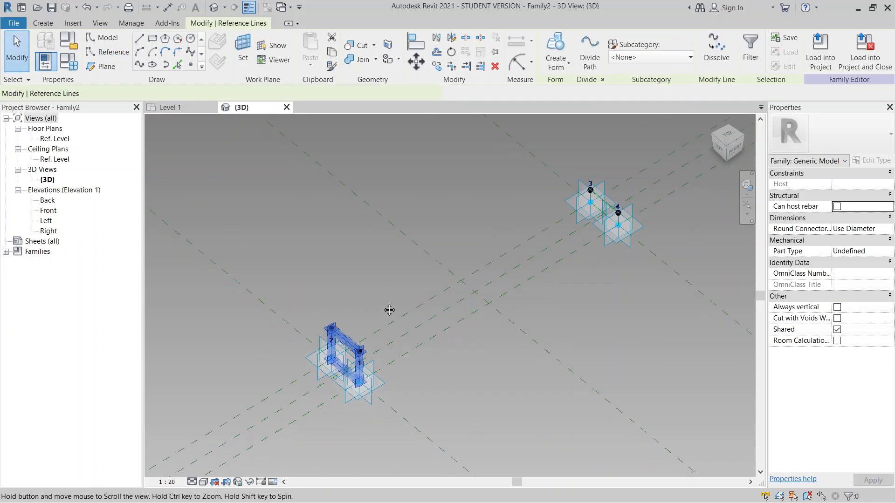
pyautogui.moveTo(388, 329); pyautogui.dragTo(383, 306, button='middle')
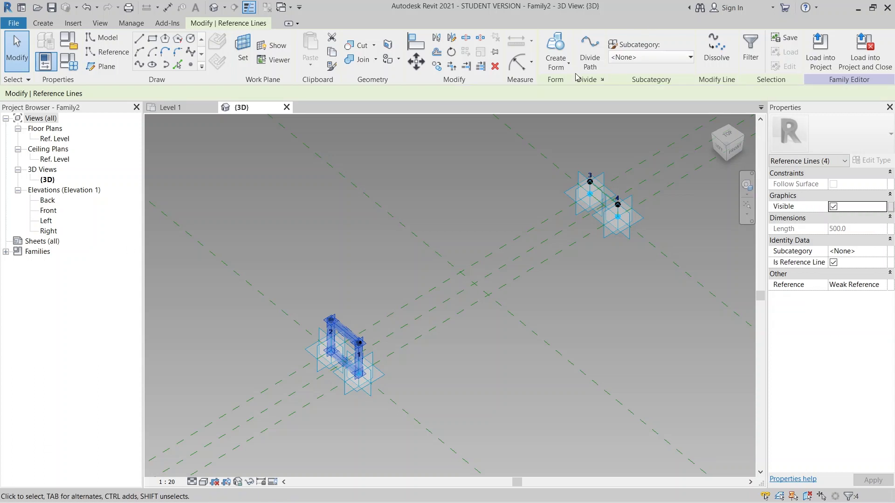
pyautogui.click(557, 60)
pyautogui.click(540, 86)
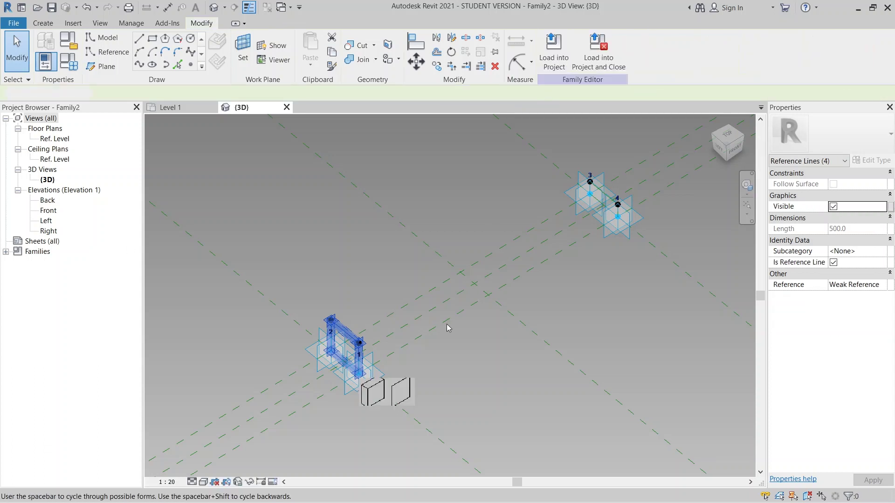
pyautogui.click(404, 393)
pyautogui.moveTo(616, 342); pyautogui.dragTo(590, 383, button='middle')
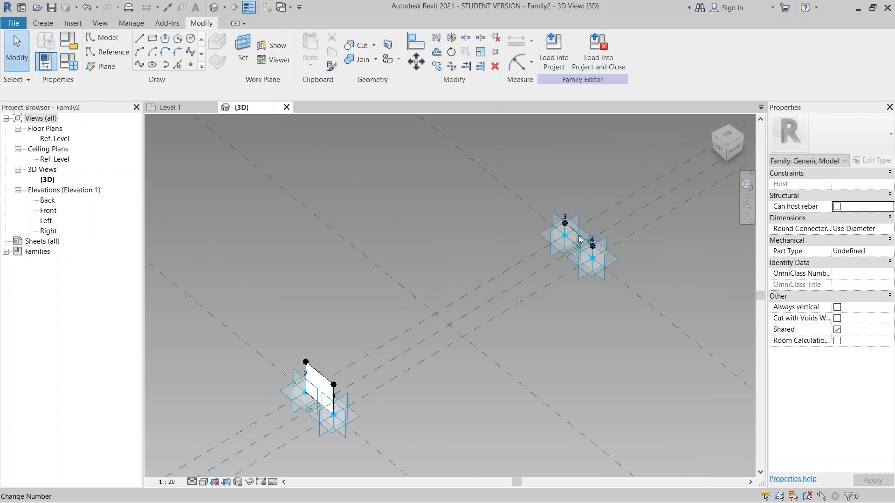
# Create a flat surface with Solid Form from the chain of reference lines at adaptive points 3 and 4
pyautogui.press('Tab')
pyautogui.press('Tab')
pyautogui.click(578, 247)
pyautogui.click(655, 295)
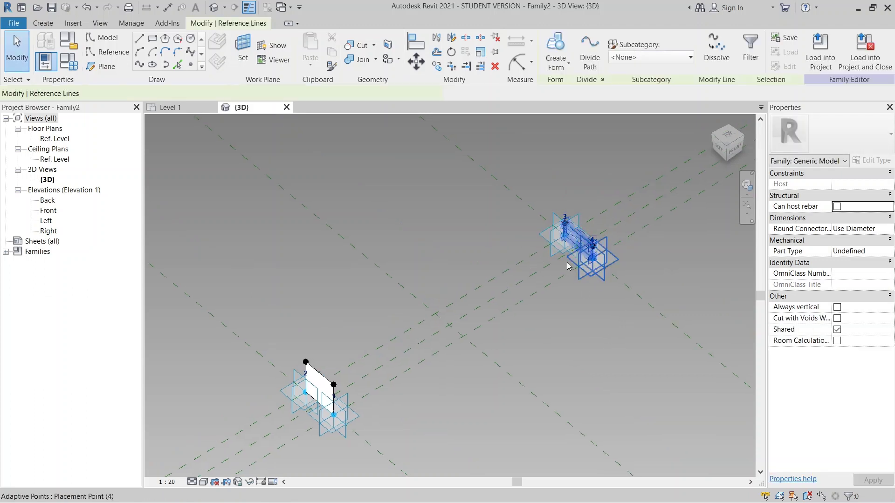
pyautogui.scroll(3, 606, 261)
pyautogui.moveTo(690, 321); pyautogui.dragTo(589, 339, button='middle')
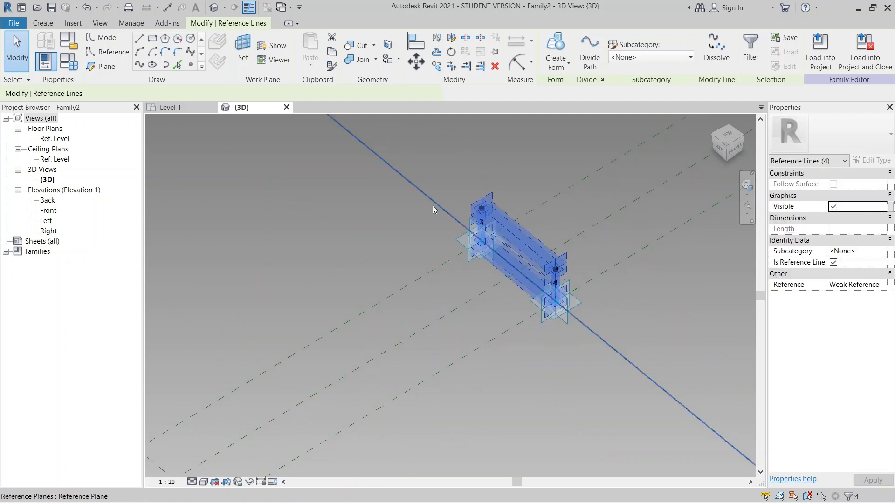
pyautogui.click(559, 73)
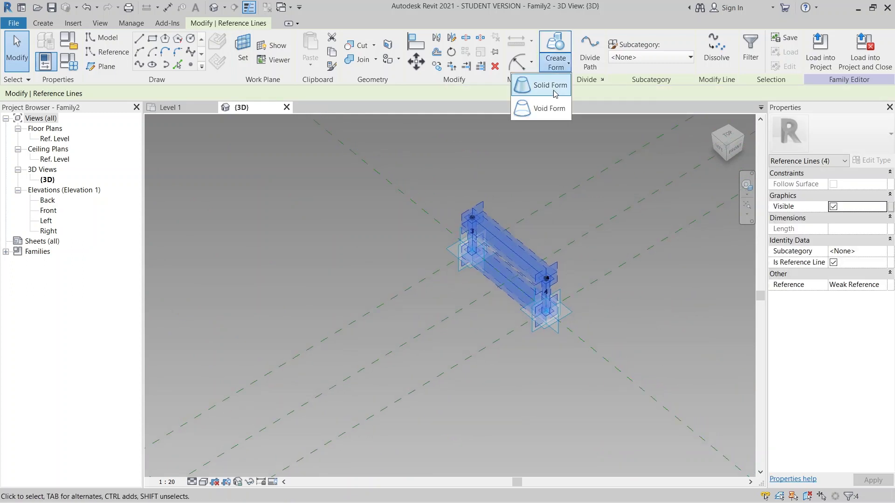
pyautogui.click(536, 85)
pyautogui.click(540, 347)
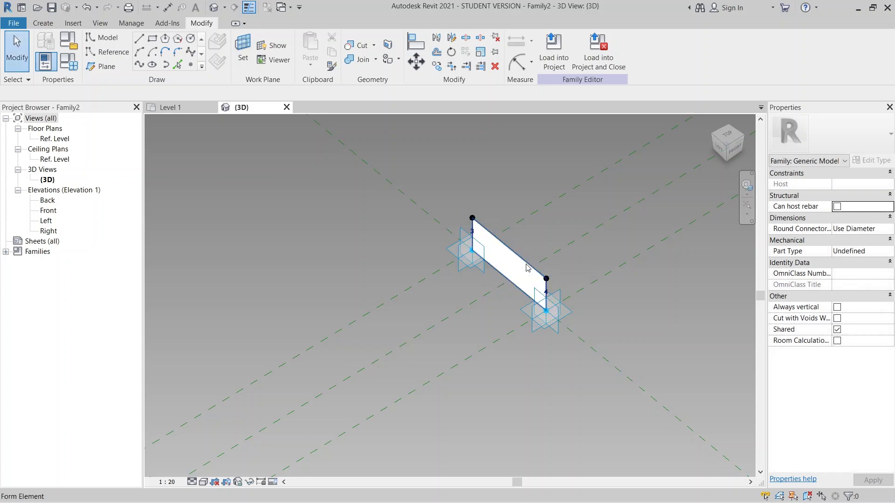
# Select both end surfaces together and create a solid form spanning between them
pyautogui.click(526, 267)
pyautogui.scroll(-3, 439, 377)
pyautogui.moveTo(315, 451); pyautogui.dragTo(527, 248, button='middle')
pyautogui.moveTo(417, 354); pyautogui.dragTo(458, 320, button='middle')
pyautogui.click(394, 268)
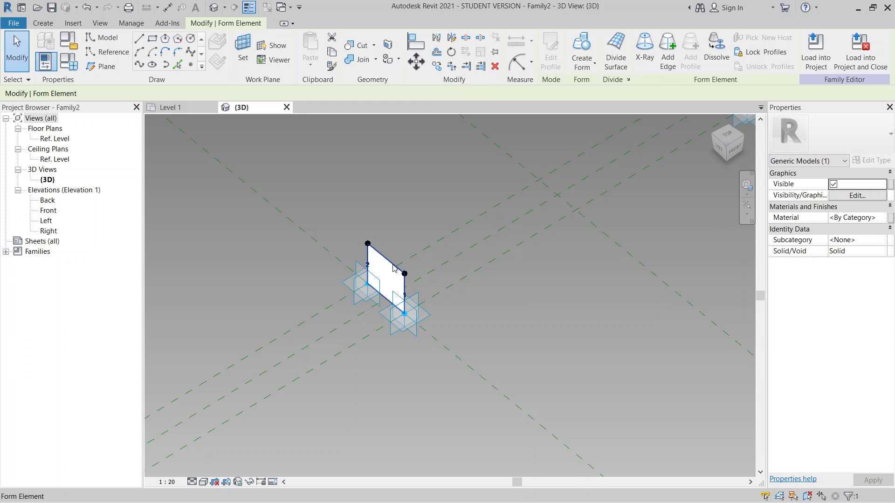
pyautogui.keyDown('ctrl'); pyautogui.click(393, 265); pyautogui.keyUp('ctrl')
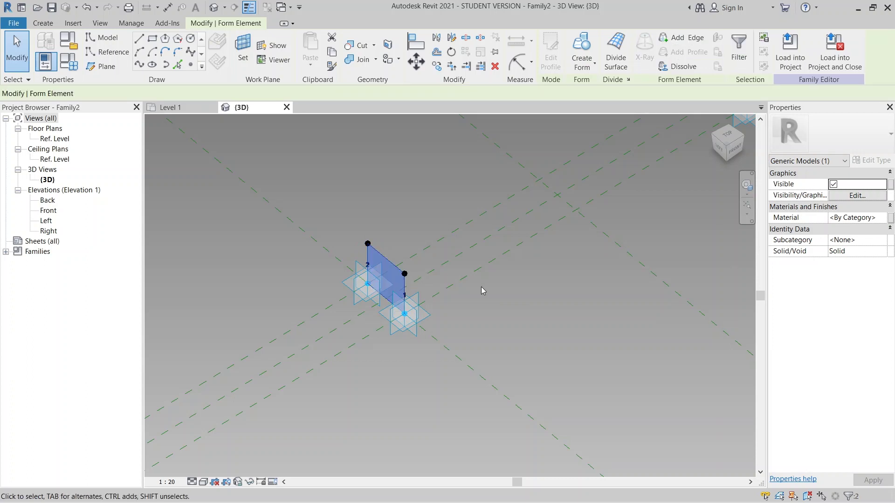
pyautogui.scroll(-3, 504, 322)
pyautogui.click(580, 69)
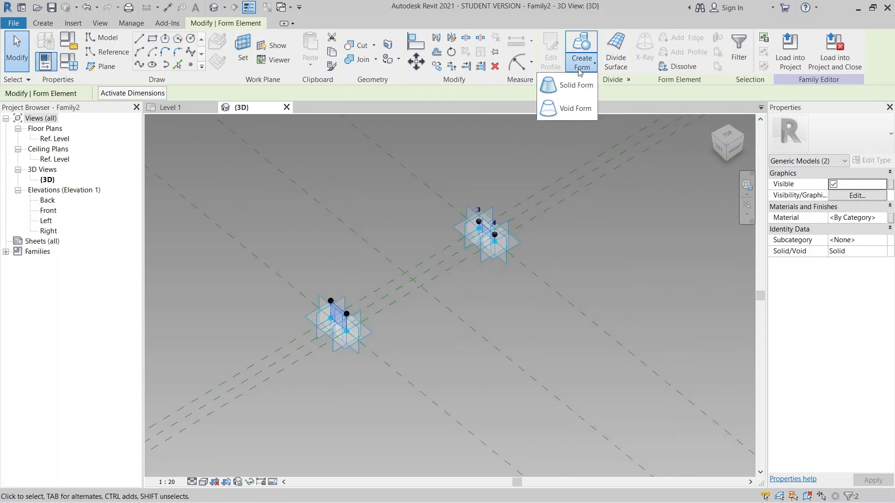
pyautogui.click(576, 85)
pyautogui.keyDown('shift'); pyautogui.moveTo(419, 363); pyautogui.dragTo(497, 289, button='middle'); pyautogui.keyUp('shift')
pyautogui.moveTo(423, 318); pyautogui.dragTo(439, 303, button='middle')
pyautogui.press('alt')
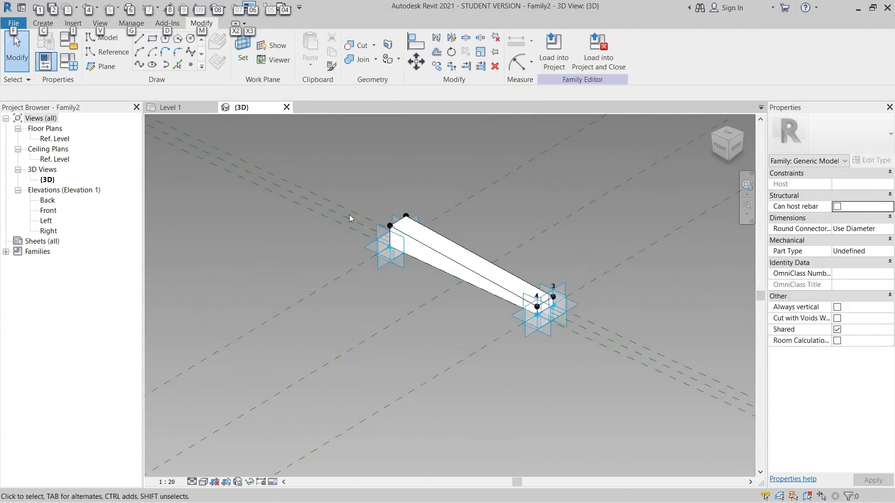
pyautogui.press('Escape')
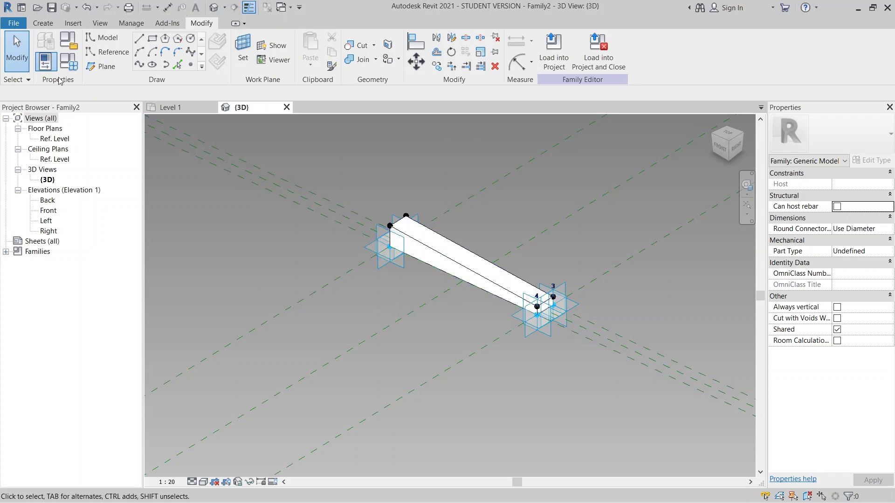
# Add two new family types named Type 1 and Type 2
pyautogui.click(69, 62)
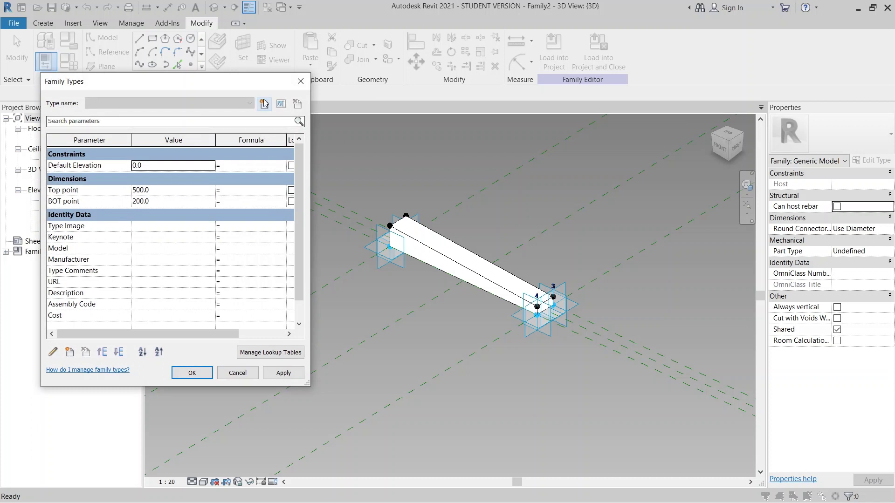
pyautogui.click(264, 103)
pyautogui.click(440, 181)
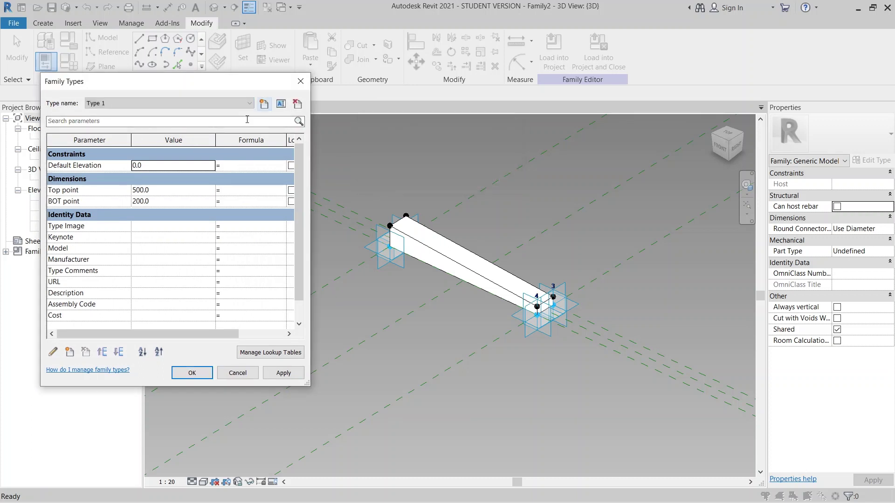
pyautogui.click(264, 103)
pyautogui.click(440, 181)
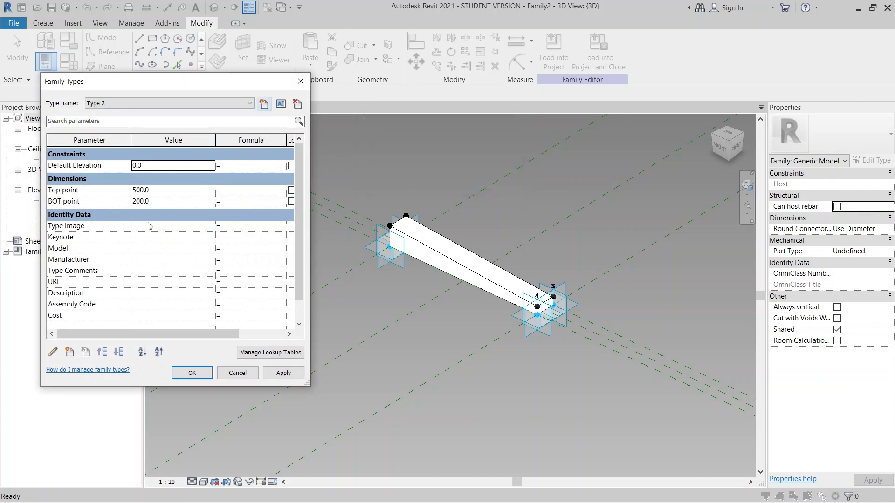
# For Type 2, set BOT point to 500 and Top point to 200, and apply the values
pyautogui.click(164, 201)
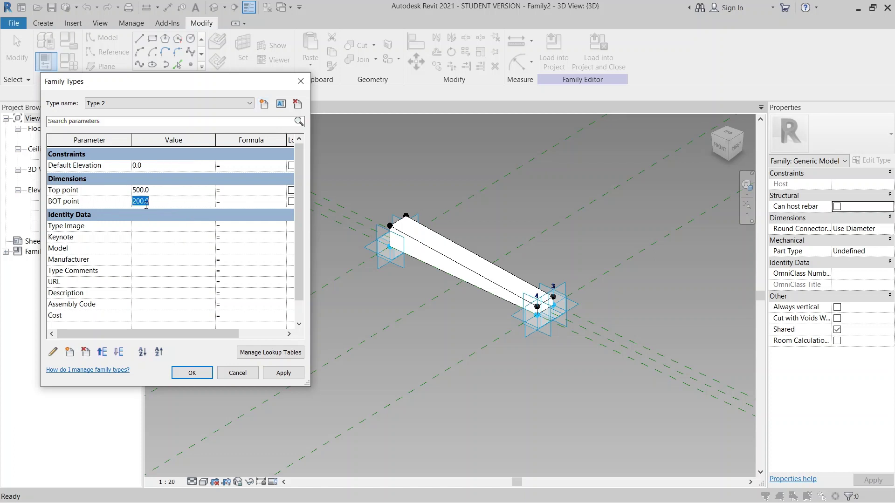
pyautogui.write('500')
pyautogui.click(155, 195)
pyautogui.write('200')
pyautogui.press('Tab')
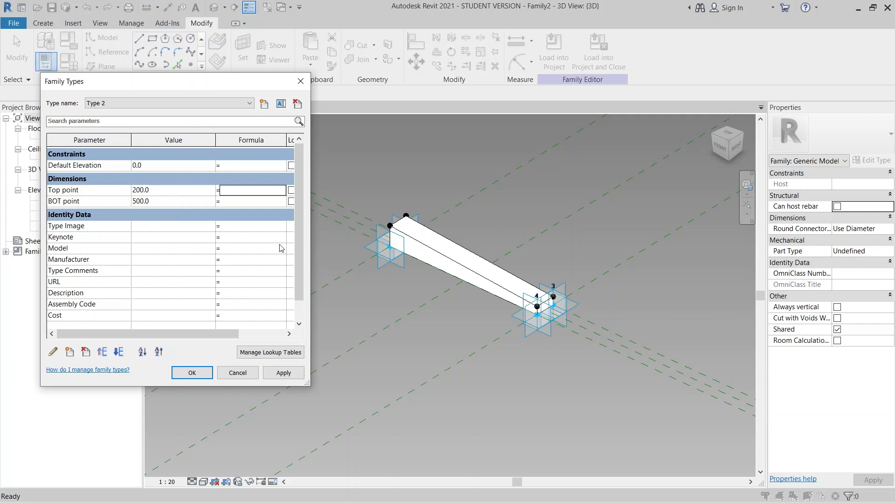
pyautogui.click(265, 375)
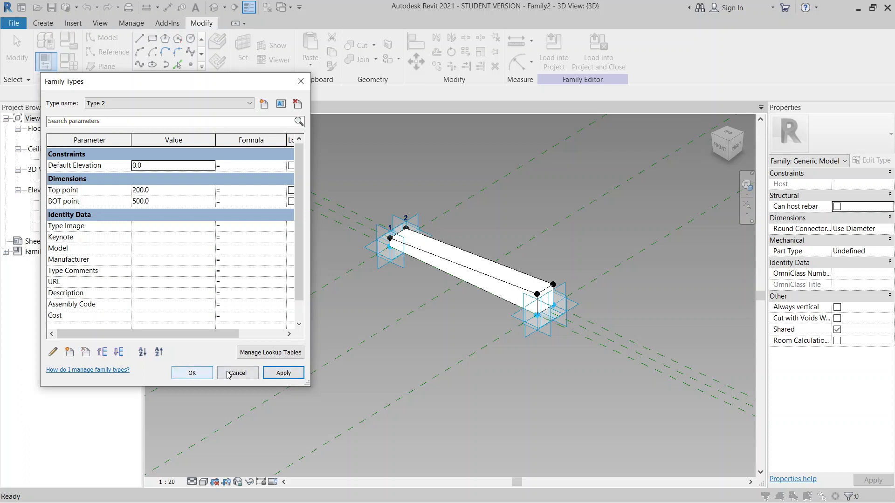
# Switch the family back to Type 1, apply it and close the family types settings
pyautogui.click(161, 103)
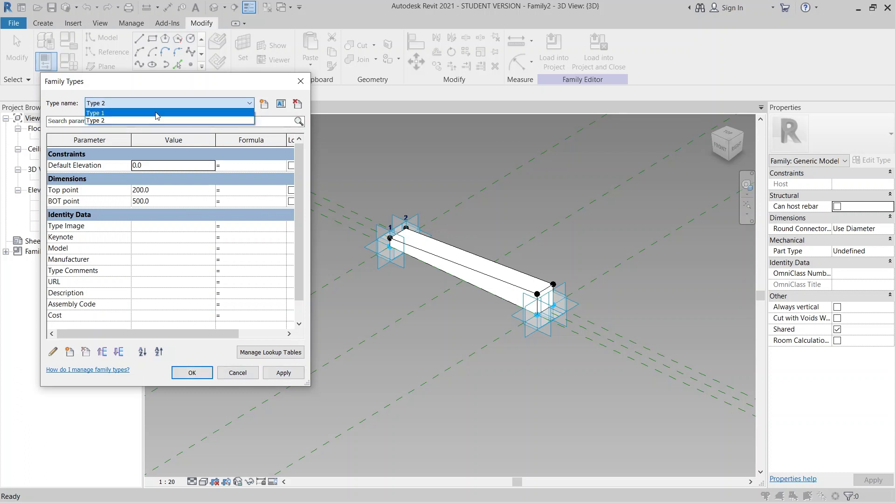
pyautogui.click(160, 112)
pyautogui.click(283, 372)
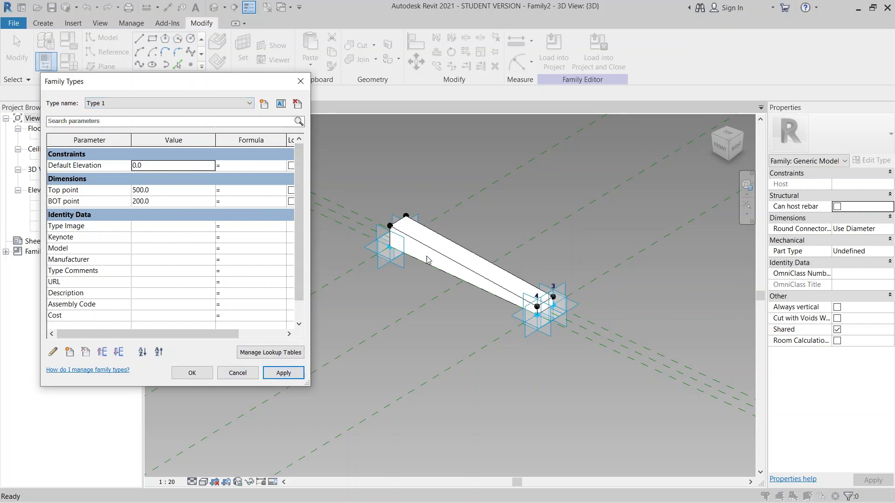
pyautogui.click(192, 373)
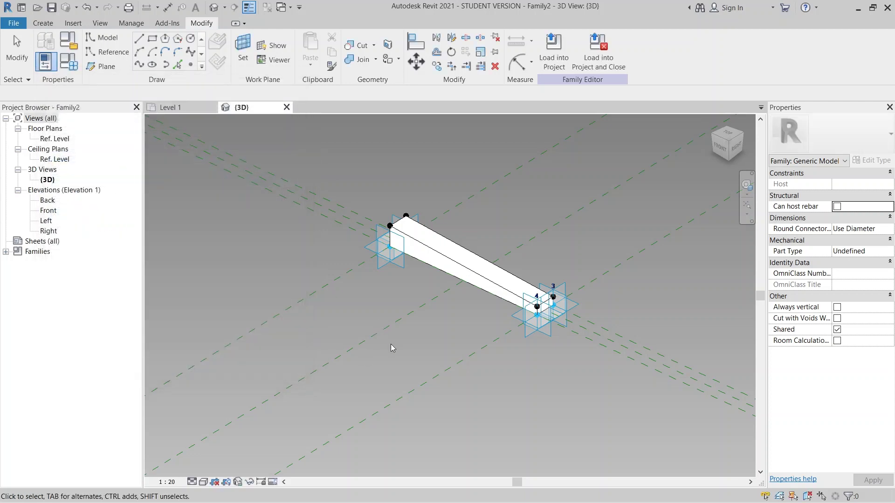
# Switch to the Photos app to check the reference image of the folded facade, and return to the Revit family
pyautogui.scroll(-1, 394, 347)
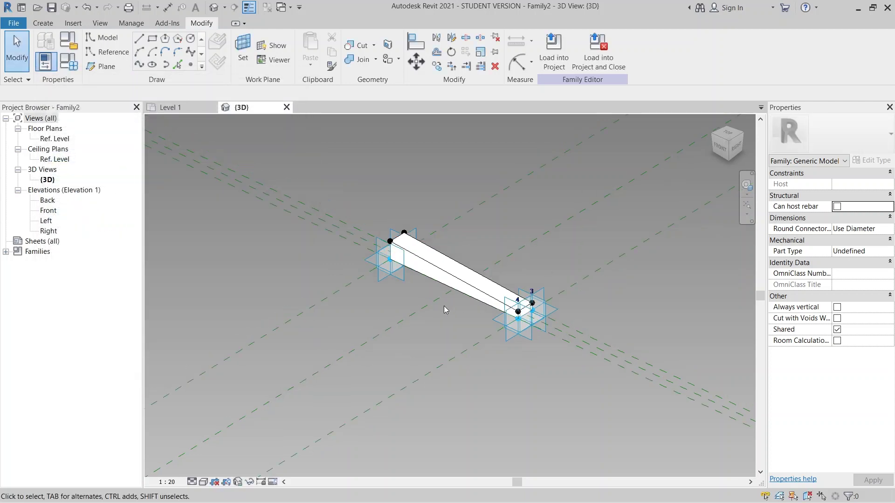
pyautogui.hotkey('alt', 'Tab')
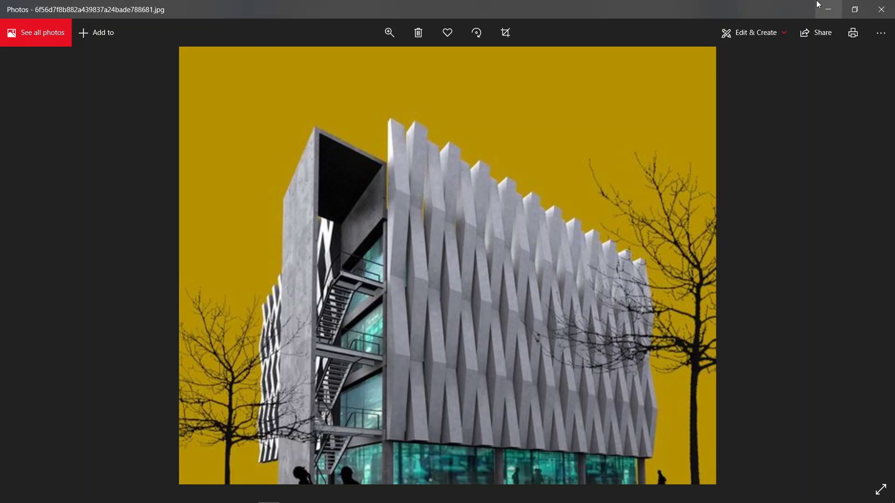
pyautogui.click(828, 10)
pyautogui.moveTo(406, 320); pyautogui.dragTo(420, 320, button='middle')
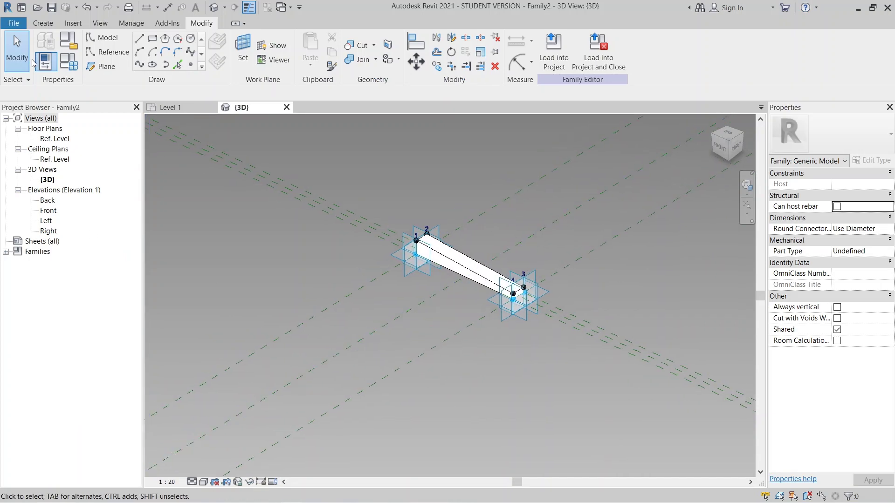
# Save the family to the Desktop under the file name 55 ADA FAMILY
pyautogui.click(13, 25)
pyautogui.click(52, 140)
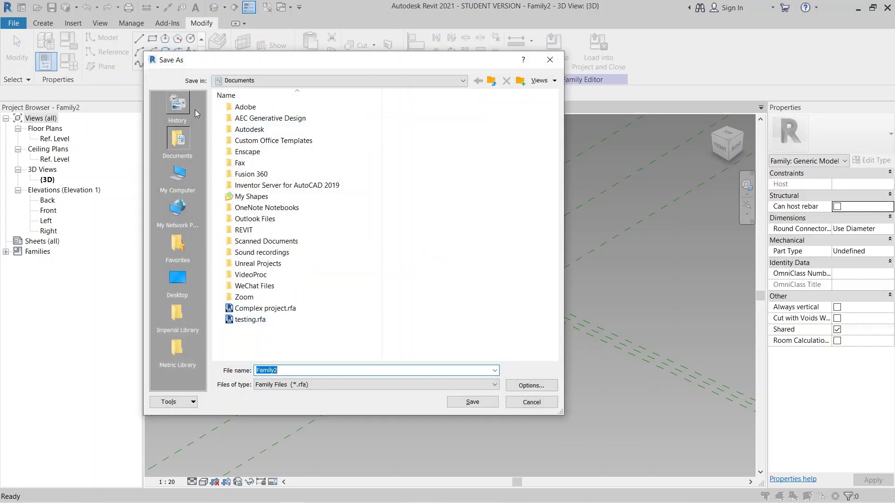
pyautogui.click(177, 174)
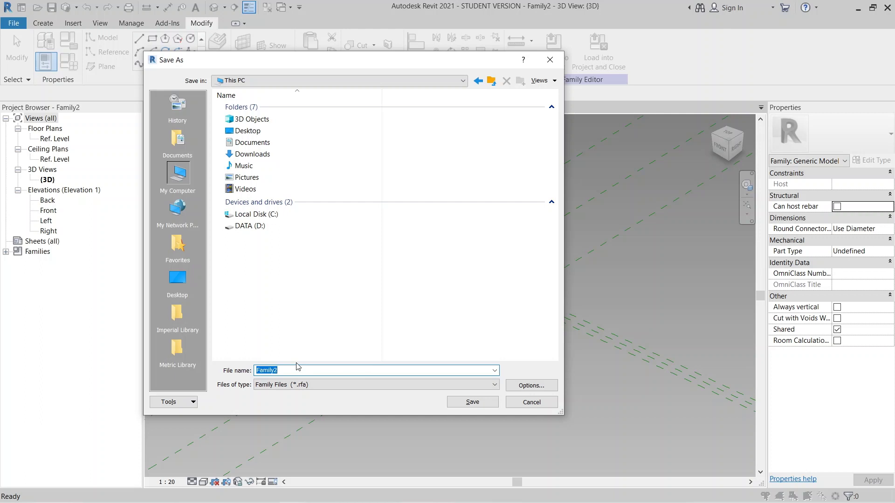
pyautogui.write('55')
pyautogui.press('Return')
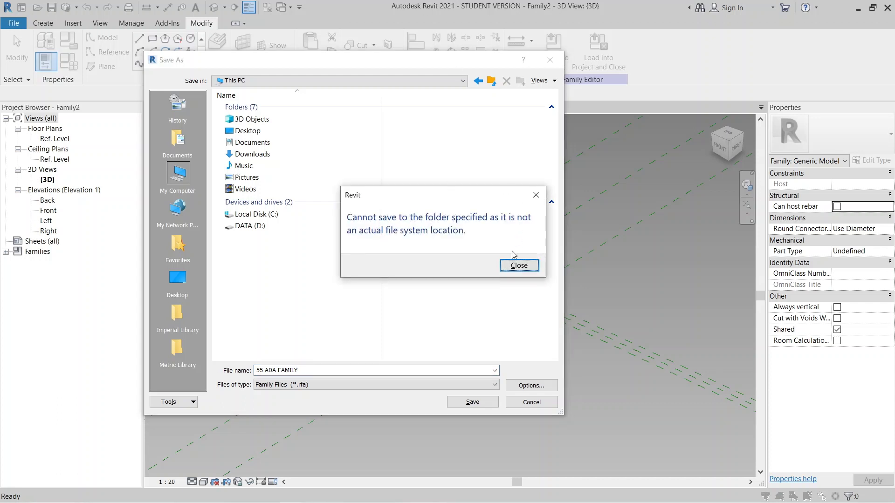
pyautogui.click(518, 265)
pyautogui.click(280, 131)
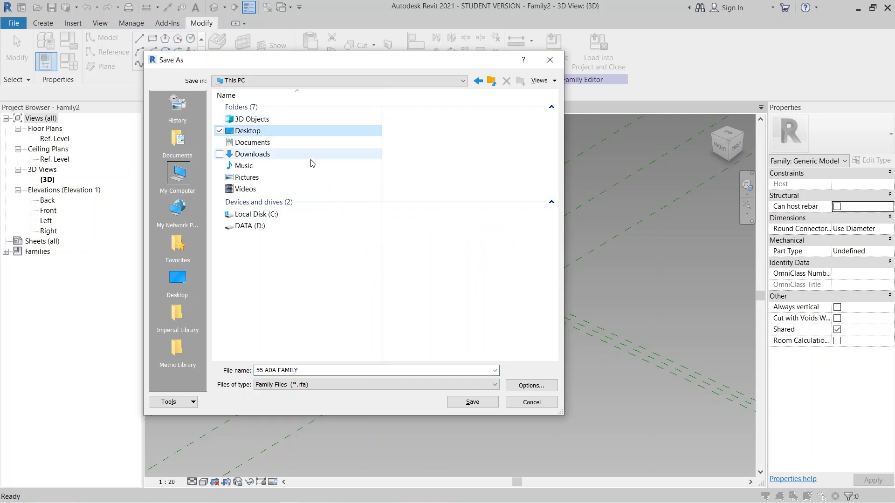
pyautogui.doubleClick(251, 131)
pyautogui.click(472, 402)
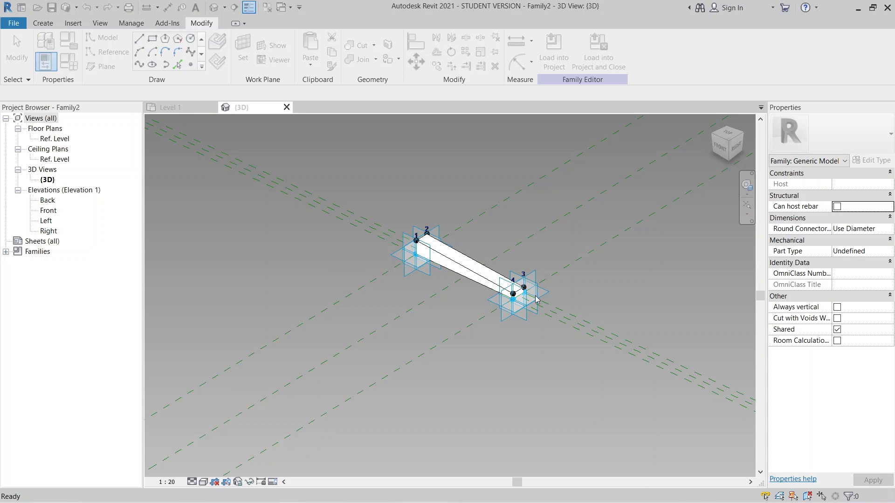
pyautogui.moveTo(260, 201); pyautogui.dragTo(251, 211, button='middle')
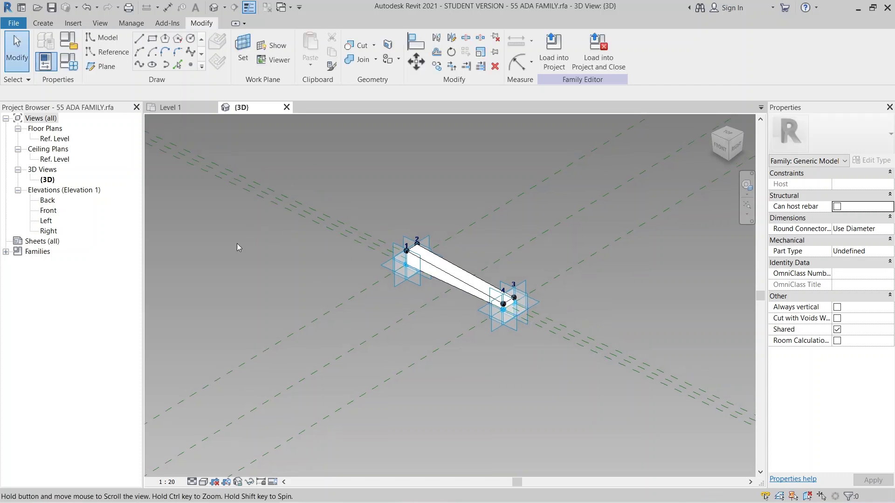
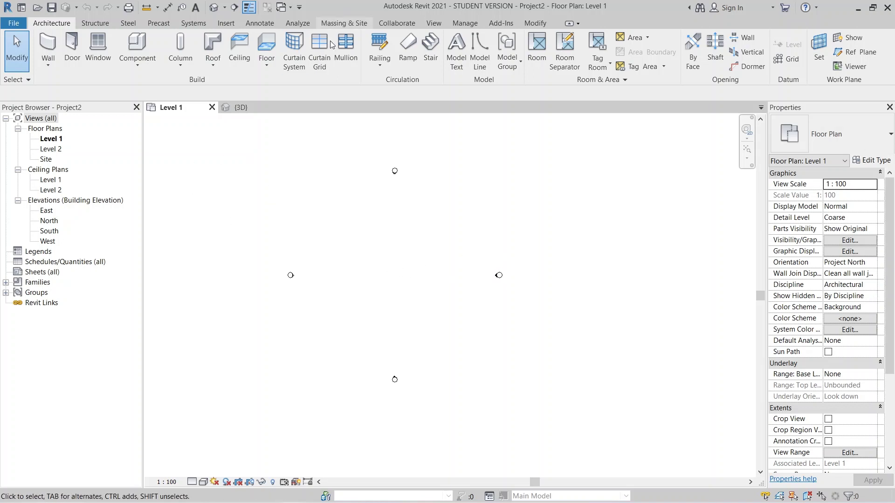
# Start an in-place model component in the Mass category of the new project, accepting the default name
pyautogui.click(343, 24)
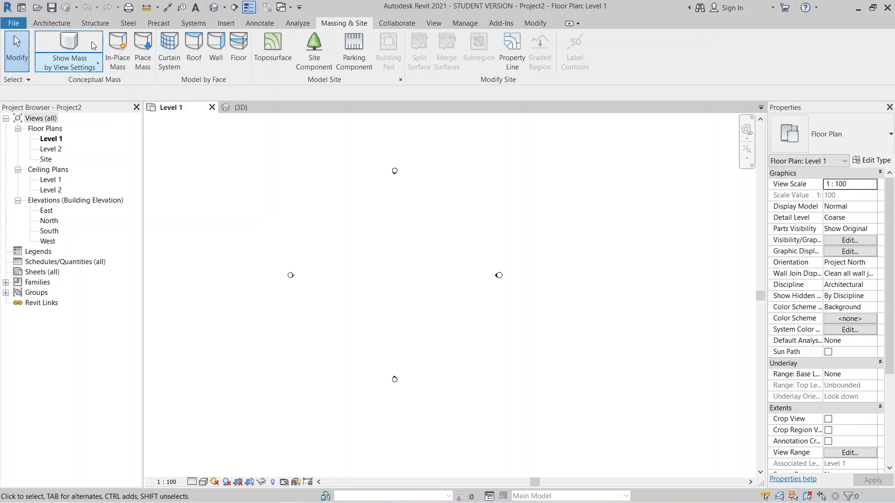
pyautogui.click(51, 24)
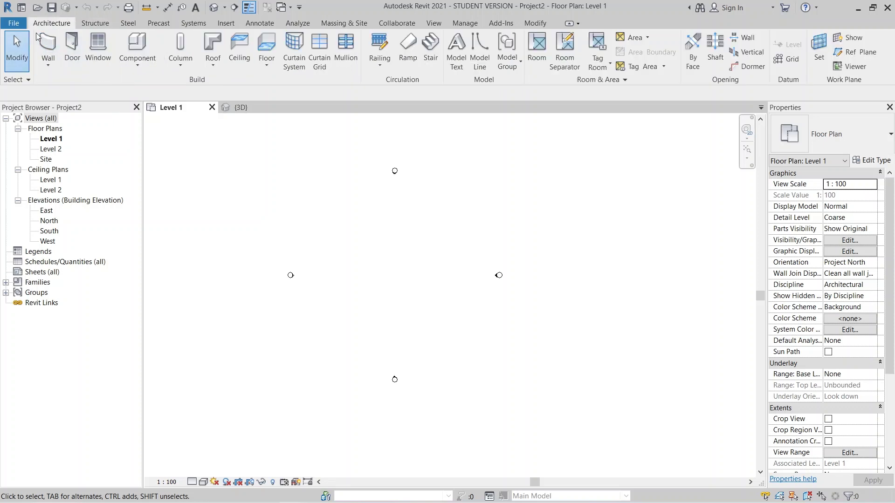
pyautogui.click(137, 65)
pyautogui.click(133, 116)
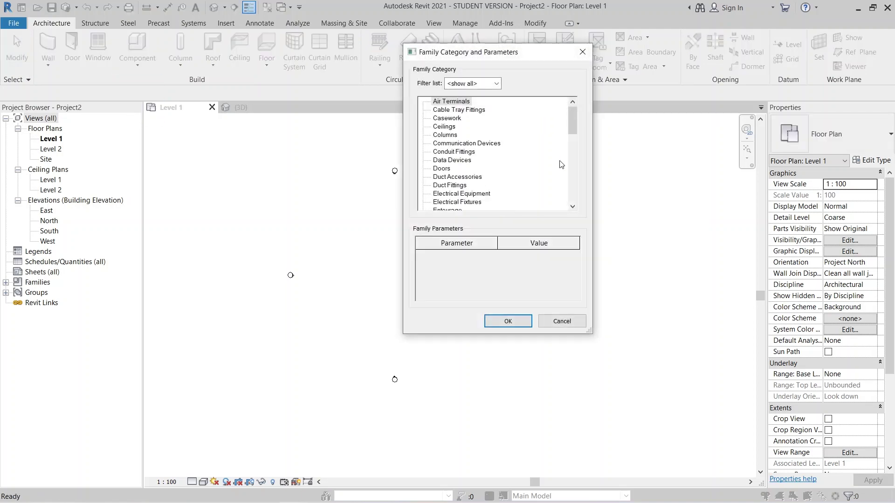
pyautogui.moveTo(571, 125); pyautogui.dragTo(578, 196)
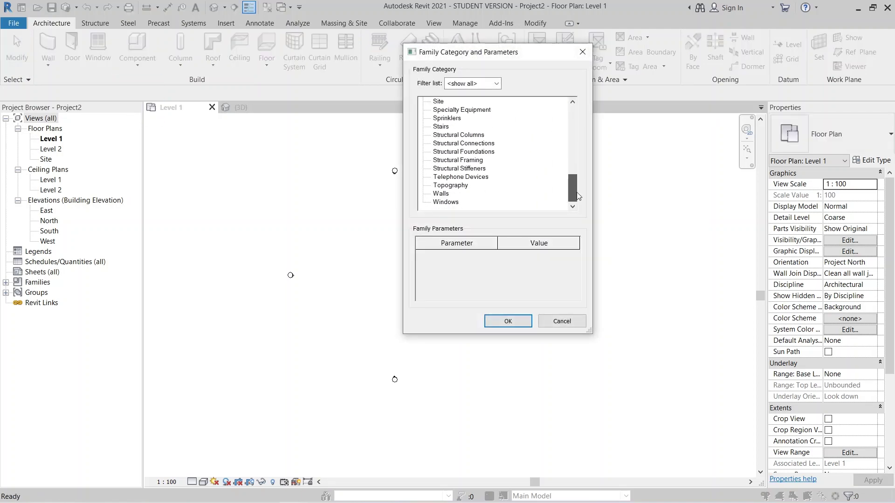
pyautogui.scroll(3, 470, 161)
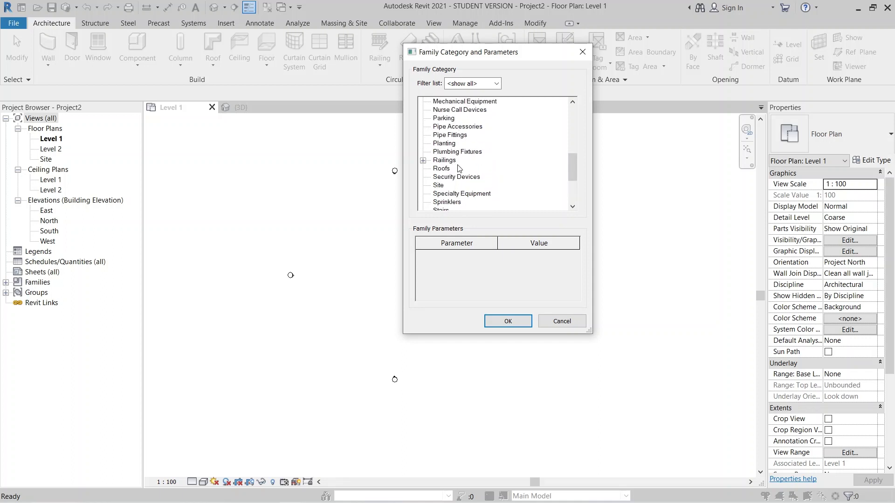
pyautogui.scroll(-3, 461, 172)
pyautogui.scroll(2, 465, 182)
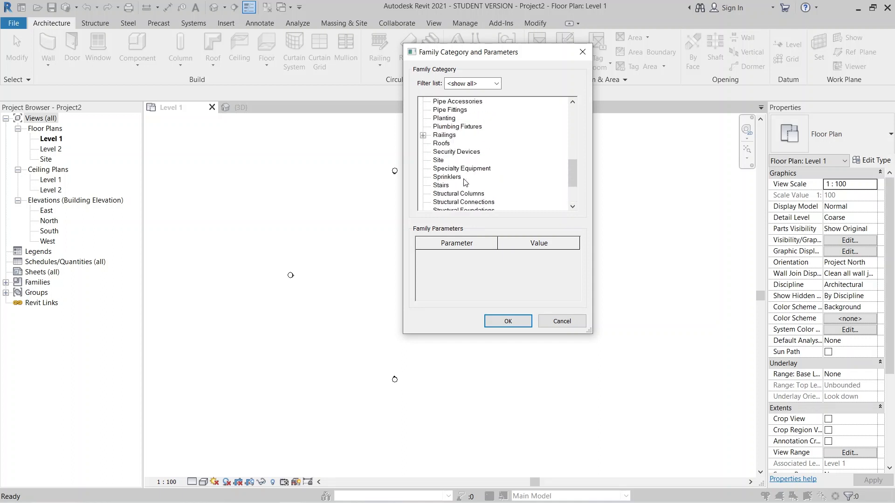
pyautogui.scroll(3, 465, 182)
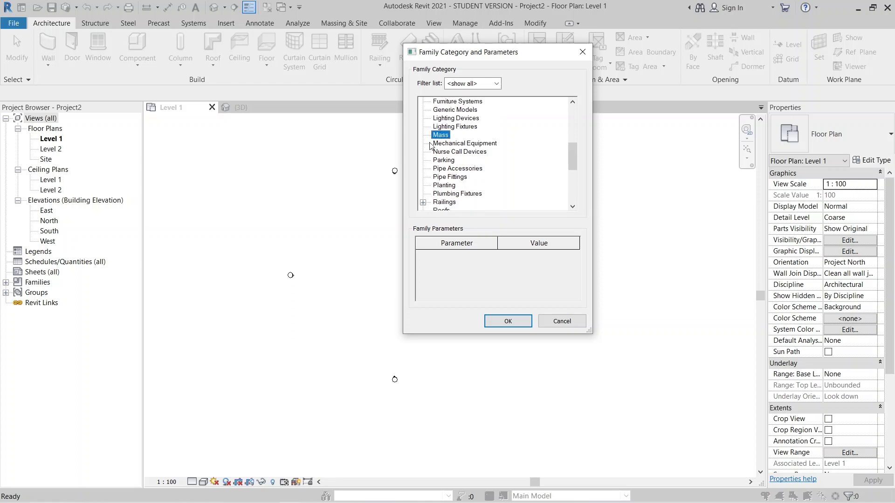
pyautogui.click(508, 321)
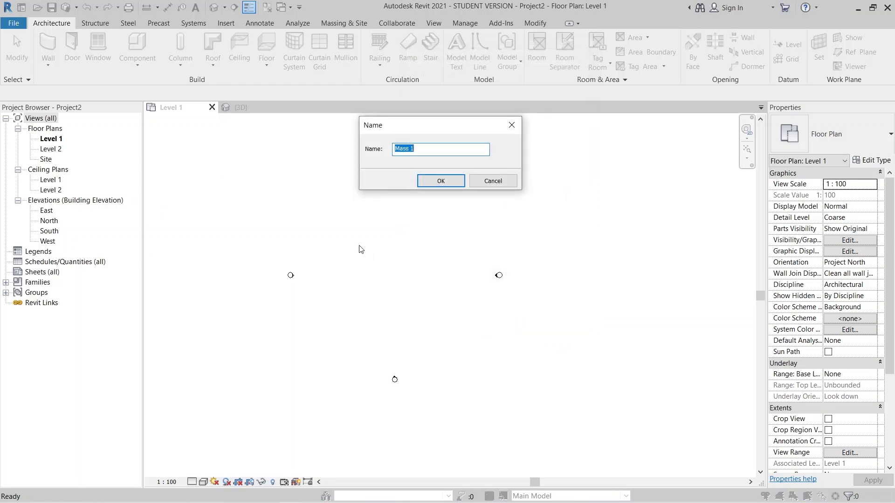
pyautogui.click(449, 182)
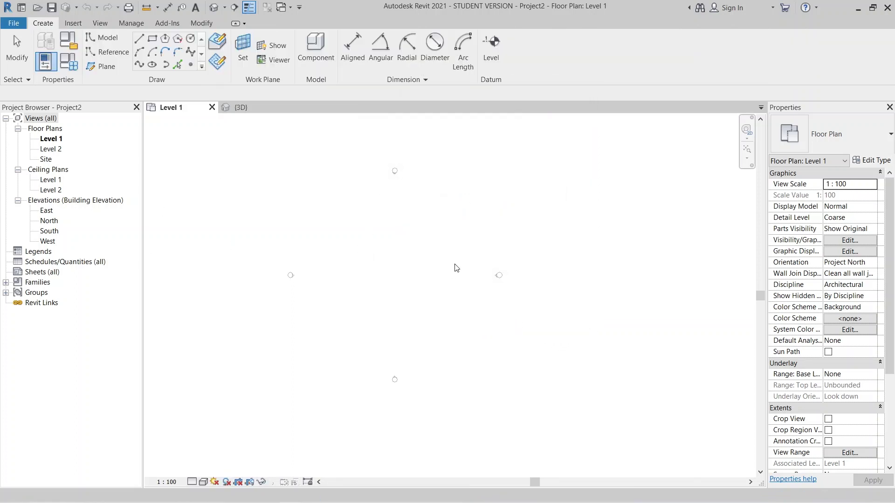
# Sketch a rectangle of model lines on Level 1 between the elevation markers, about 6860 mm deep
pyautogui.click(157, 41)
pyautogui.click(360, 253)
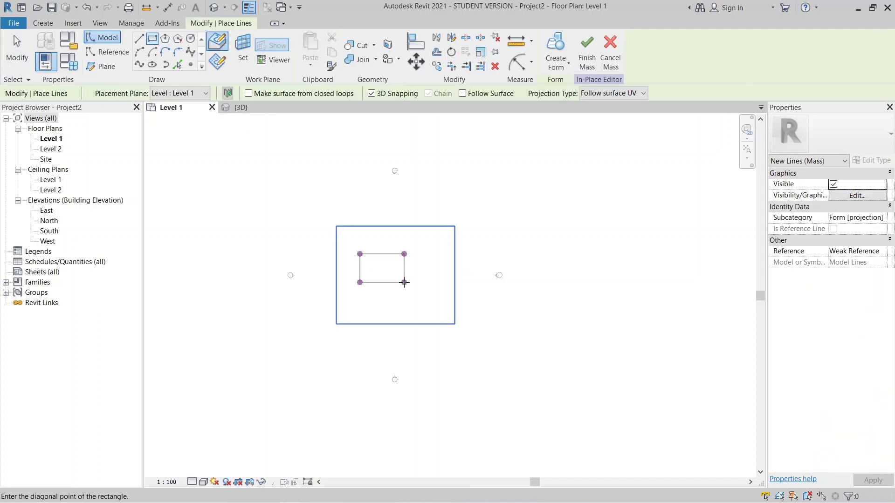
pyautogui.press('Escape')
pyautogui.press('Escape')
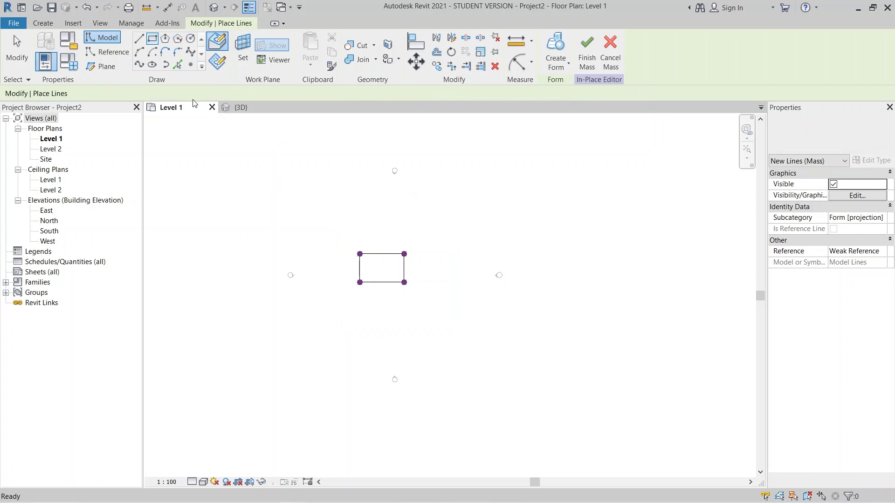
# Open the default 3D view and create a solid block form from the rectangle's lines
pyautogui.click(213, 7)
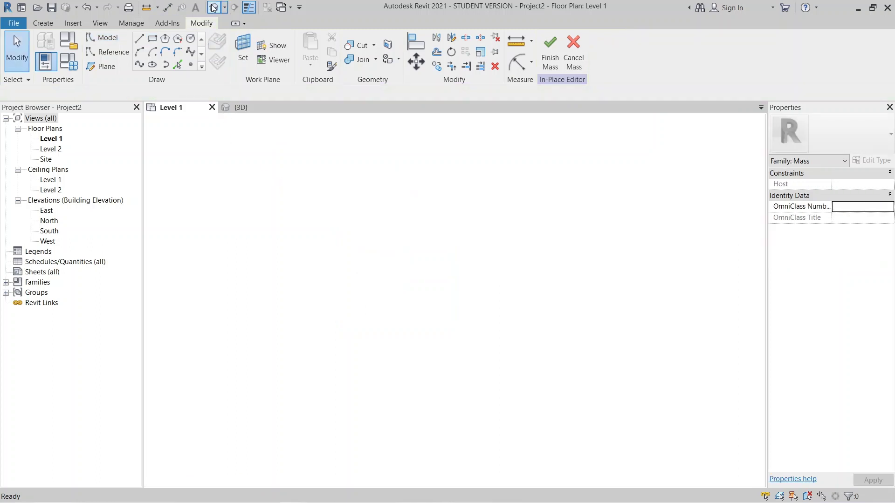
pyautogui.click(259, 114)
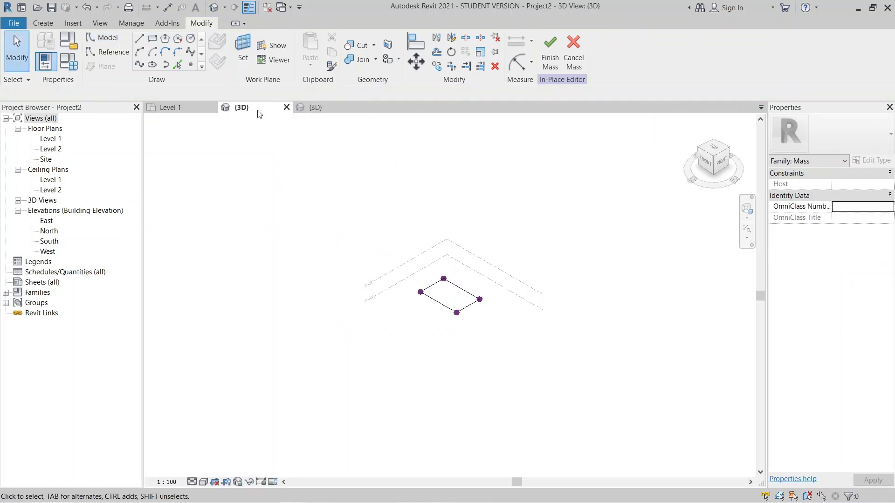
pyautogui.scroll(4, 435, 316)
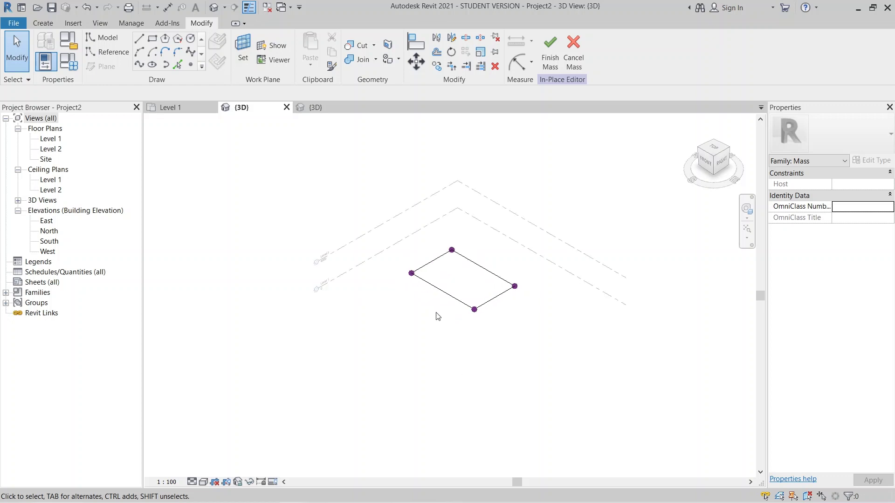
pyautogui.click(386, 354)
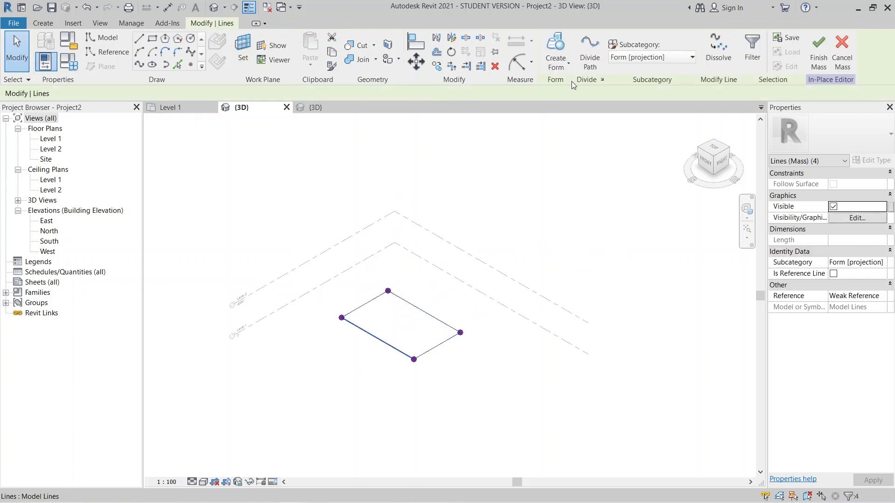
pyautogui.click(561, 70)
pyautogui.click(557, 86)
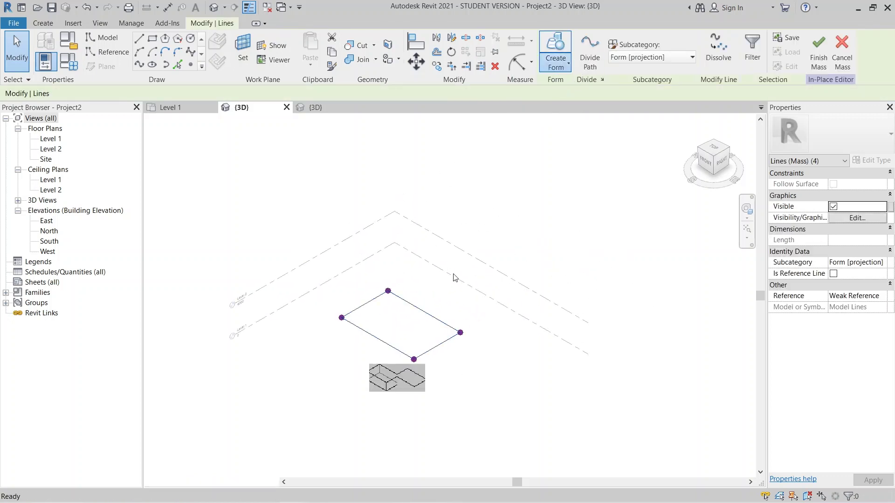
pyautogui.click(383, 386)
# Set the height of the mass form to 16000 mm through its top face dimension
pyautogui.keyDown('shift'); pyautogui.moveTo(391, 367); pyautogui.dragTo(343, 297, button='middle'); pyautogui.keyUp('shift')
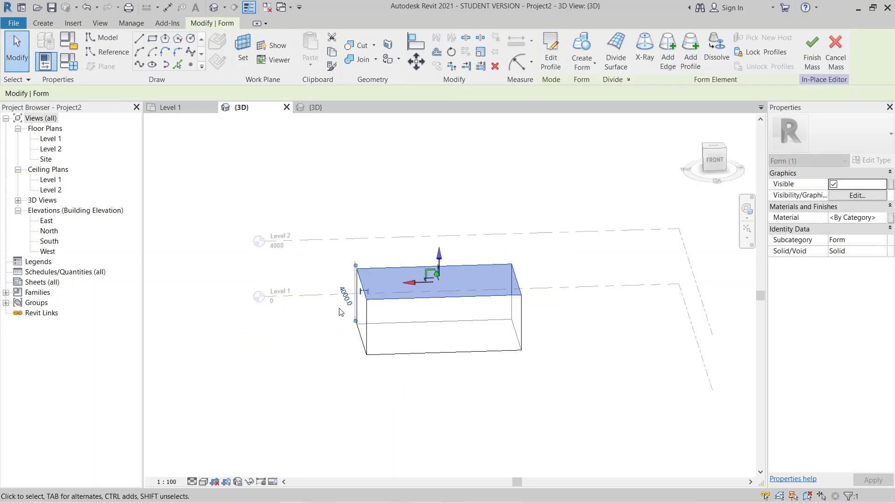
pyautogui.scroll(2, 348, 305)
pyautogui.click(350, 300)
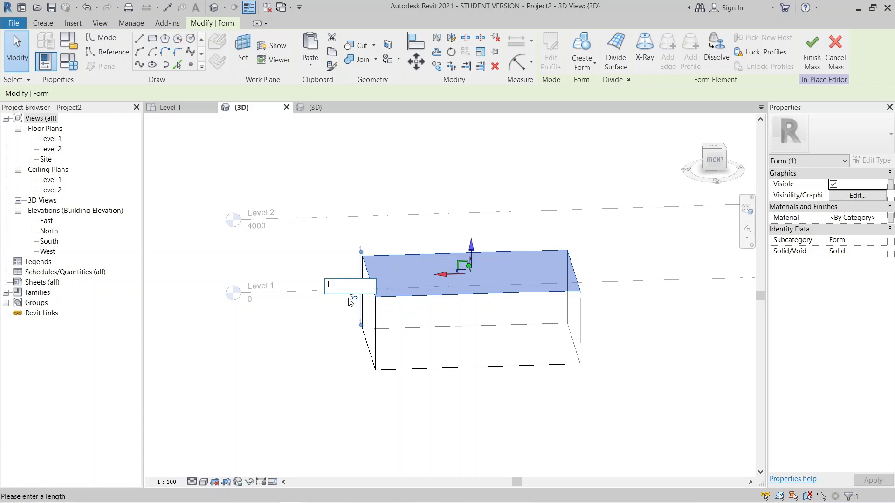
pyautogui.write('16')
pyautogui.press('Return')
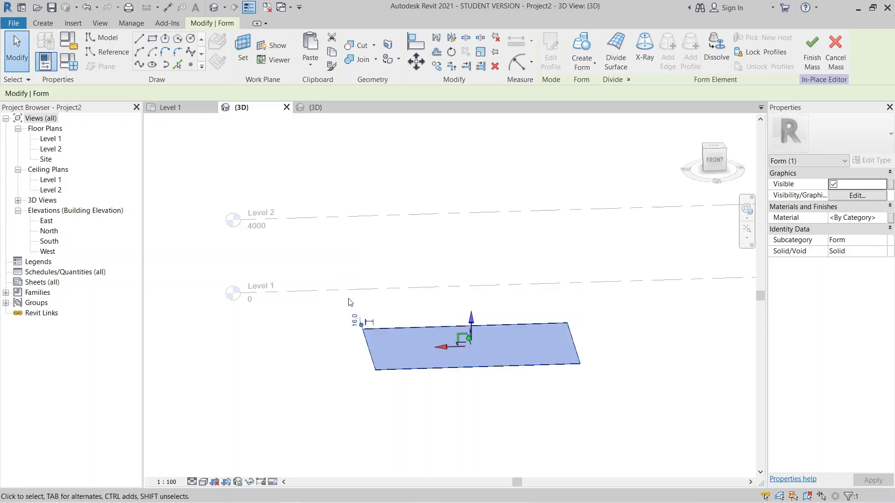
pyautogui.click(355, 321)
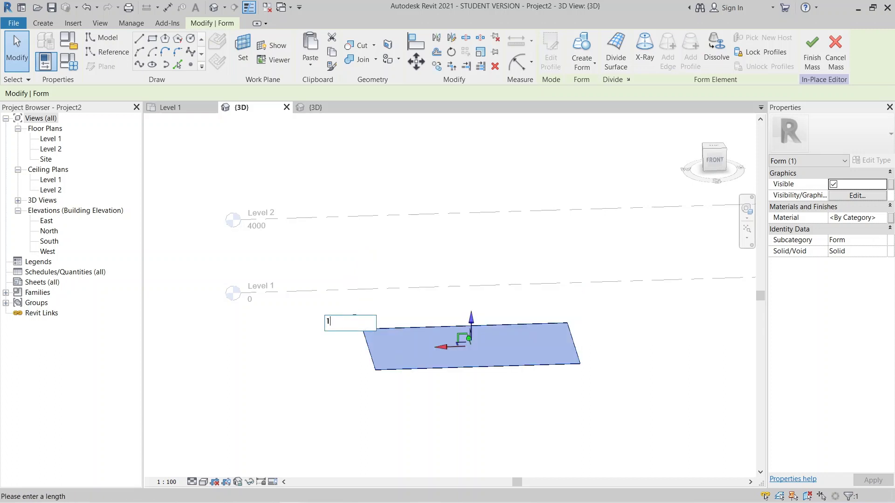
pyautogui.press('Return')
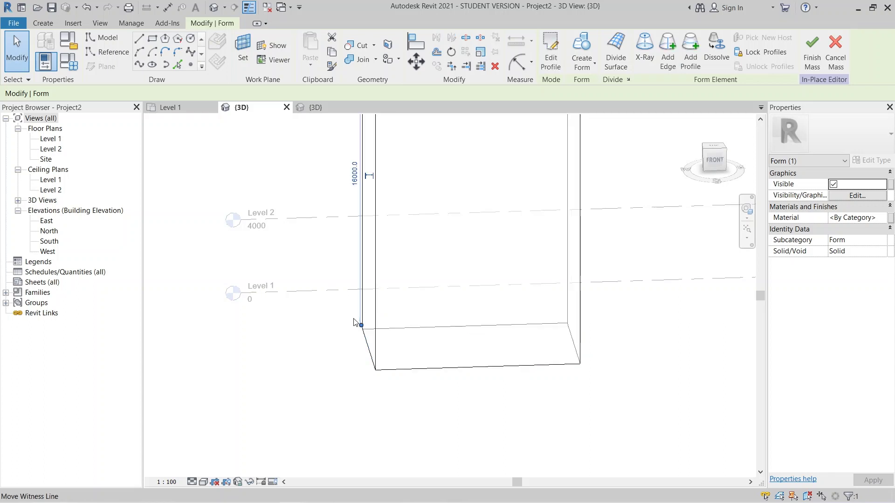
pyautogui.keyDown('shift'); pyautogui.moveTo(356, 320); pyautogui.dragTo(462, 396, button='middle'); pyautogui.keyUp('shift')
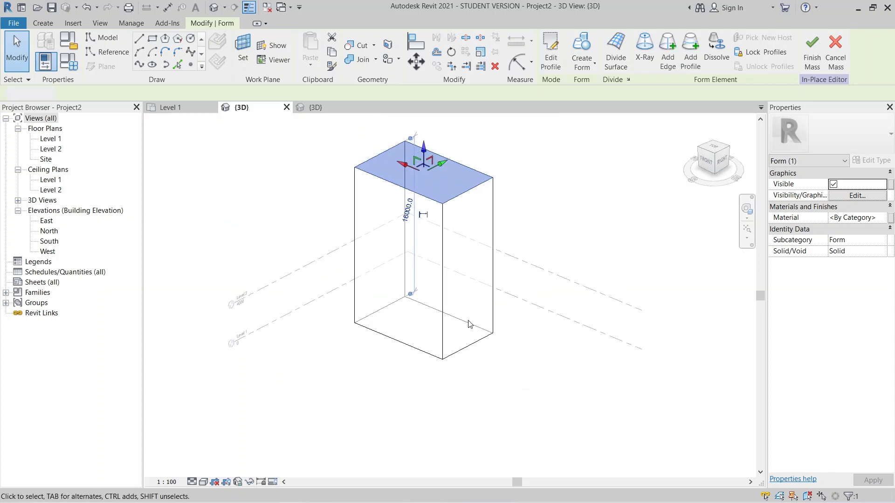
# Select a side face of the mass form and set the form's width to 4000 mm
pyautogui.press('Escape')
pyautogui.click(436, 350)
pyautogui.keyDown('shift'); pyautogui.moveTo(378, 367); pyautogui.dragTo(412, 352, button='middle'); pyautogui.keyUp('shift')
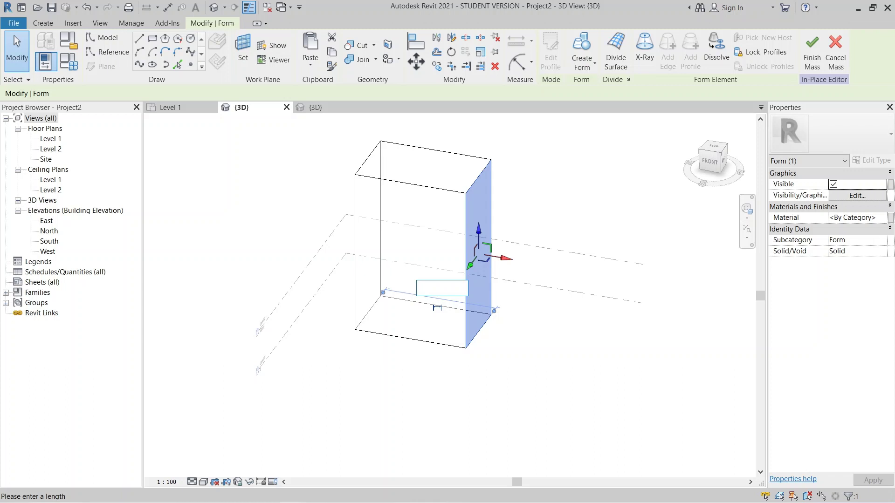
pyautogui.press('Return')
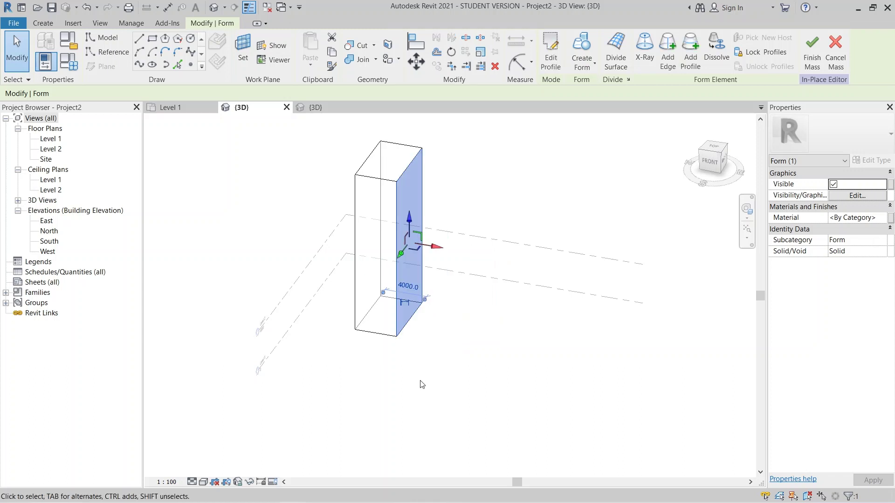
pyautogui.click(423, 385)
pyautogui.keyDown('shift'); pyautogui.moveTo(427, 368); pyautogui.dragTo(625, 330, button='middle'); pyautogui.keyUp('shift')
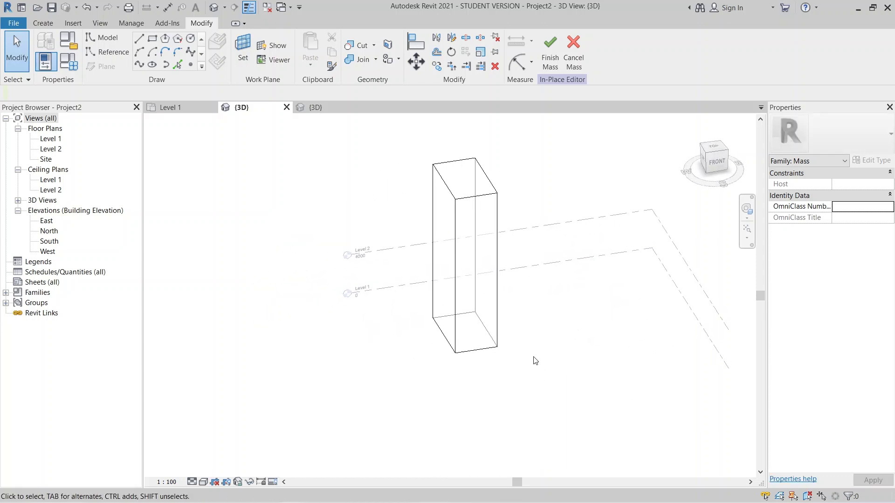
# Divide the front face of the mass form and set its U grid to a fixed distance of 4000 mm
pyautogui.click(494, 207)
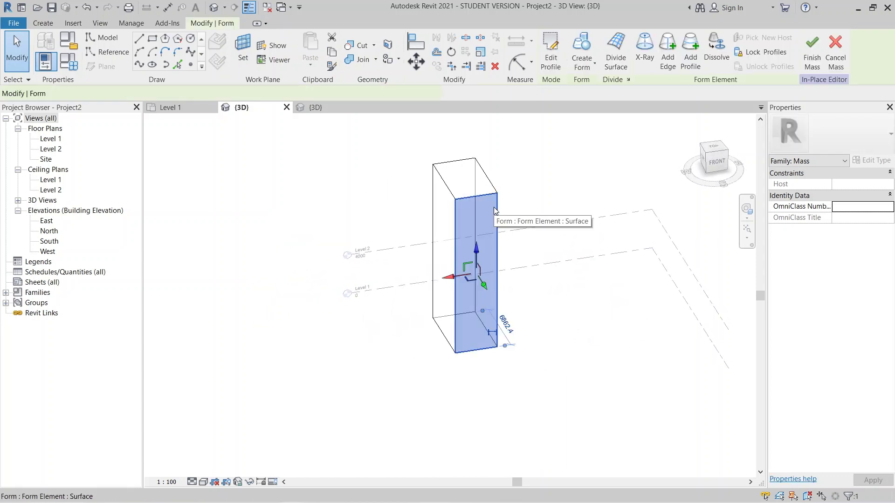
pyautogui.click(615, 57)
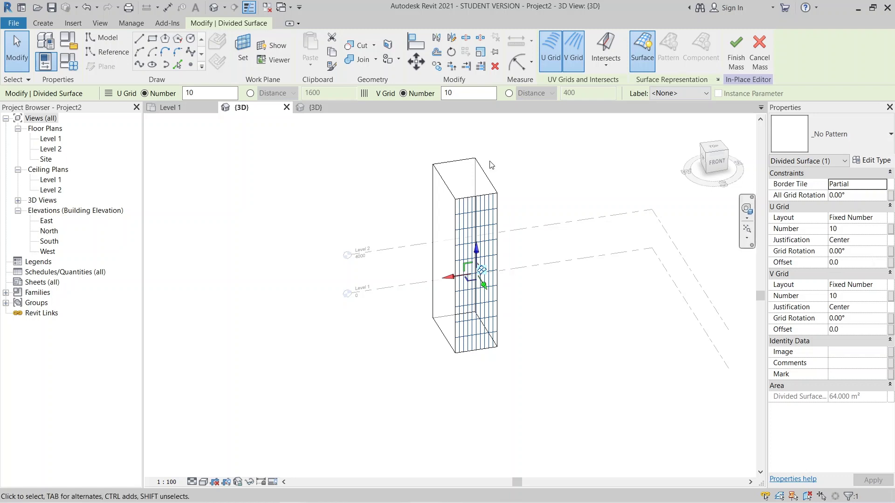
pyautogui.click(883, 219)
pyautogui.click(867, 238)
pyautogui.click(866, 228)
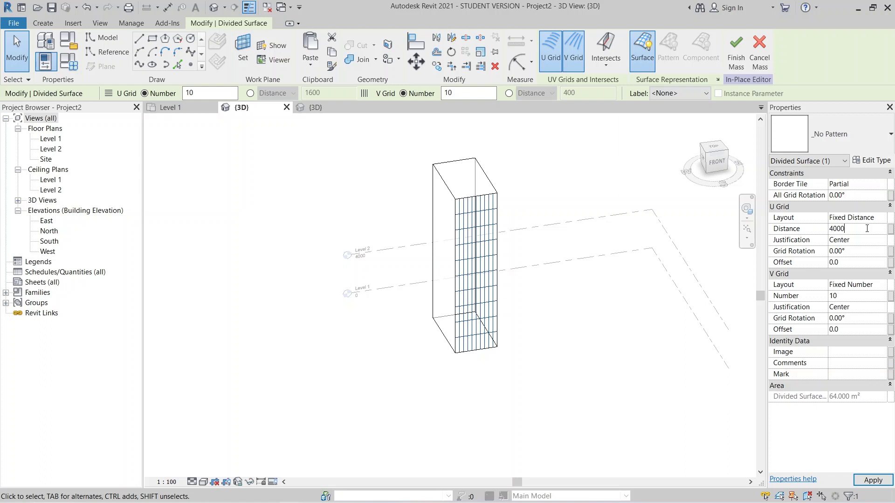
# Set the divided surface's V grid to a fixed distance of 500 mm and apply the spacing
pyautogui.click(885, 286)
pyautogui.click(885, 287)
pyautogui.click(859, 305)
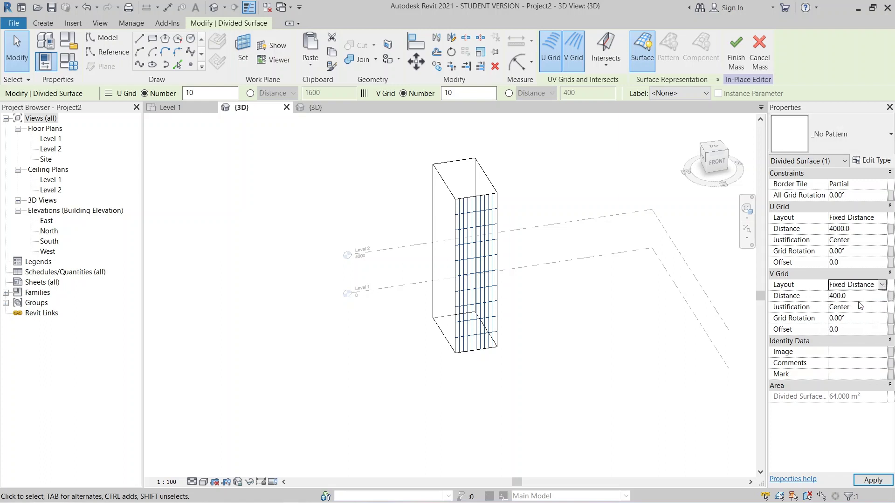
pyautogui.click(863, 295)
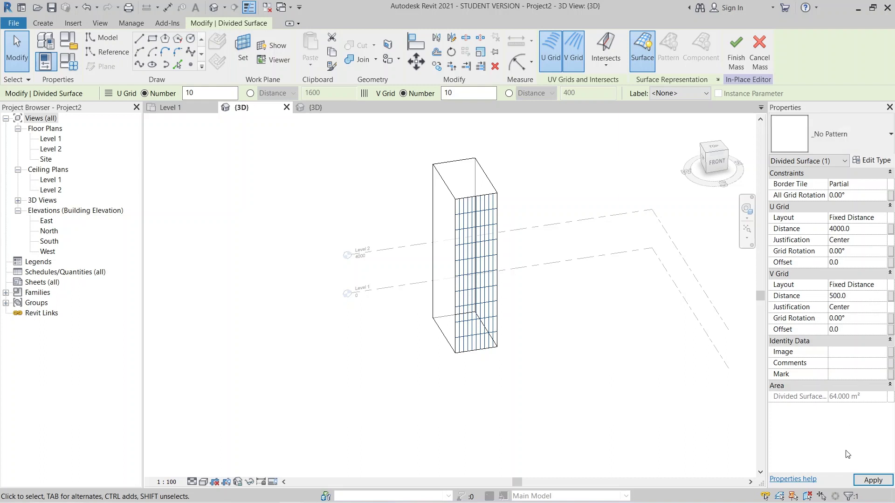
pyautogui.moveTo(591, 381); pyautogui.dragTo(521, 340, button='middle')
pyautogui.click(573, 324)
pyautogui.moveTo(595, 289); pyautogui.dragTo(384, 279, button='middle')
pyautogui.scroll(1, 406, 221)
pyautogui.scroll(1, 411, 220)
pyautogui.moveTo(375, 314)
pyautogui.keyDown('shift'); pyautogui.mouseDown(button='middle')
pyautogui.moveTo(389, 313)
pyautogui.moveTo(385, 302)
pyautogui.mouseUp(button='middle'); pyautogui.keyUp('shift')
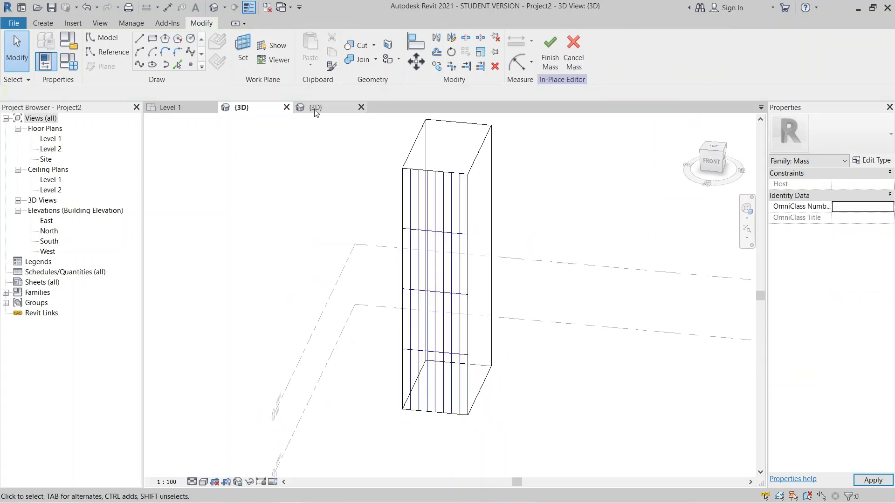
# Load the 55 ADA FAMILY panel into the project mass and return to its 3D view without placing an instance
pyautogui.click(314, 109)
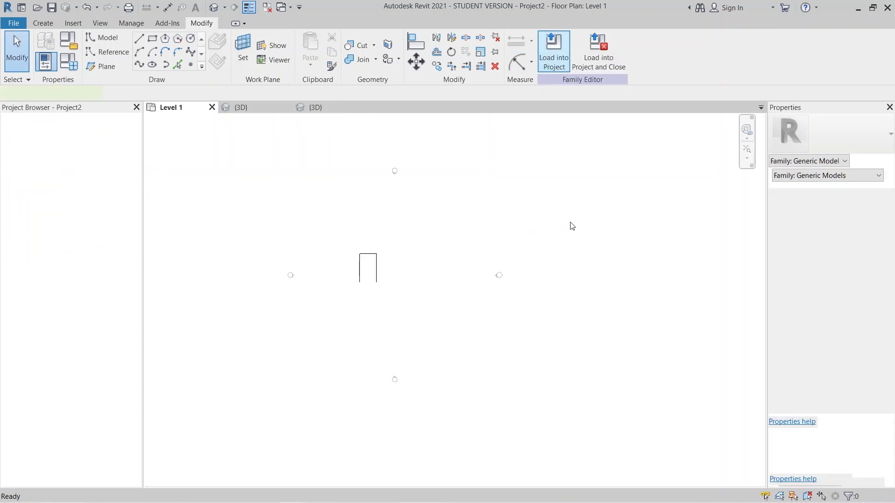
pyautogui.click(234, 110)
pyautogui.keyDown('shift'); pyautogui.moveTo(394, 248); pyautogui.dragTo(407, 202, button='middle'); pyautogui.keyUp('shift')
pyautogui.scroll(5, 385, 235)
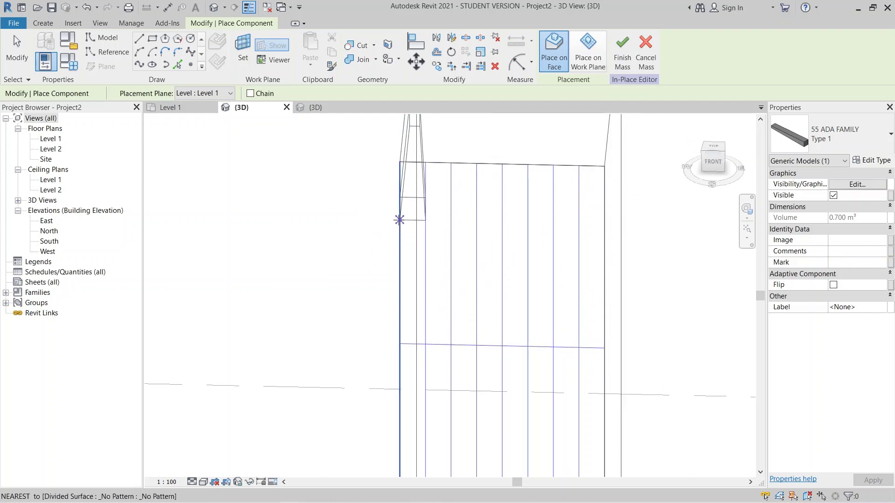
pyautogui.press('Escape')
pyautogui.scroll(-5, 399, 225)
pyautogui.press('Escape')
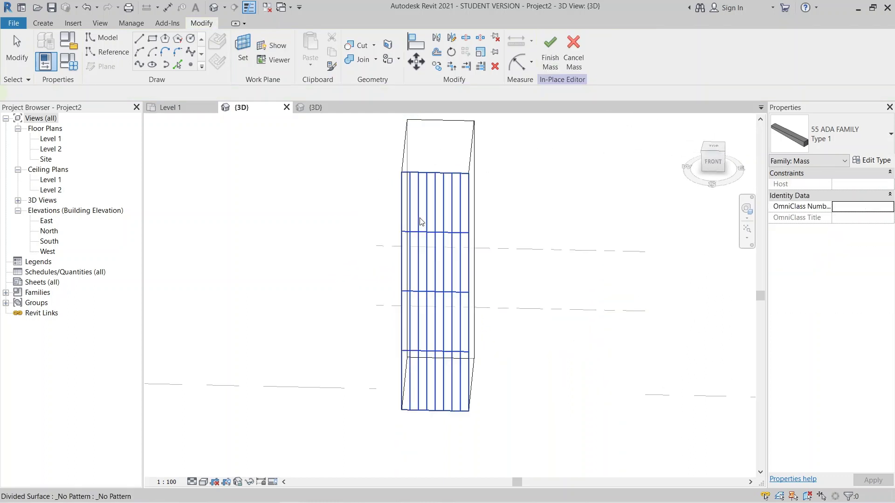
# Turn on the display of nodes for the divided surface in its surface representation settings
pyautogui.click(419, 218)
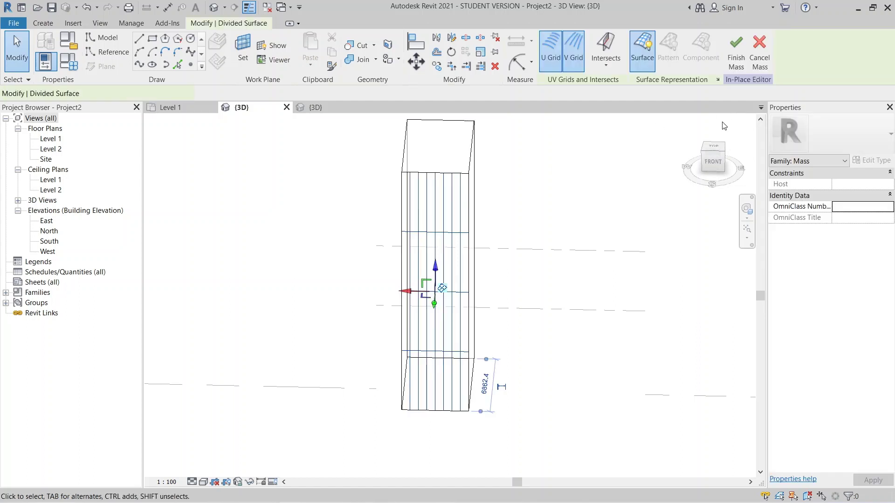
pyautogui.click(718, 80)
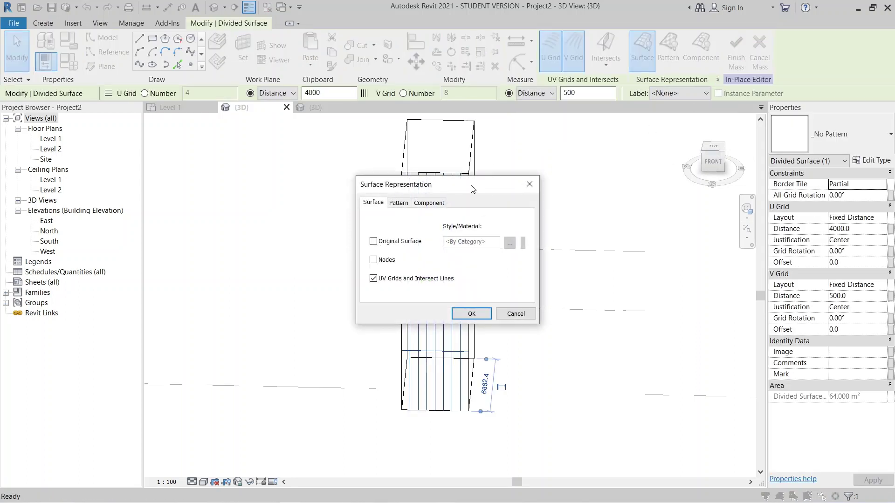
pyautogui.moveTo(471, 185); pyautogui.dragTo(458, 111)
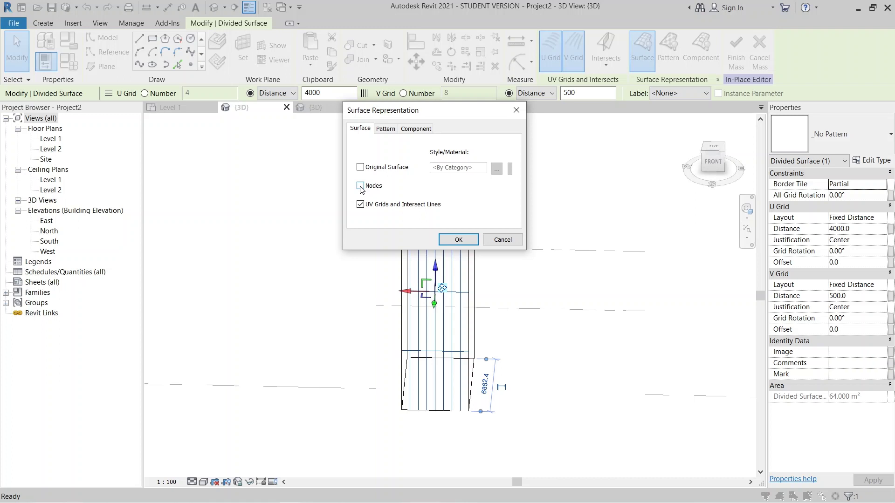
pyautogui.click(458, 239)
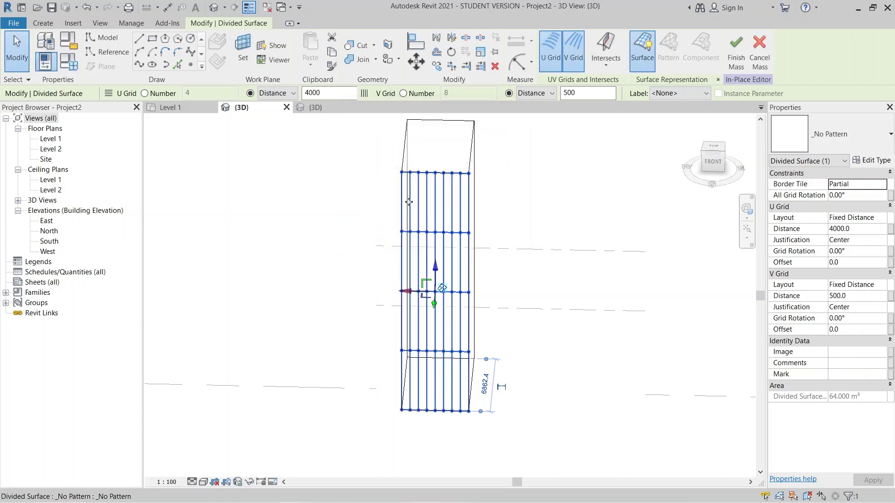
pyautogui.scroll(3, 405, 189)
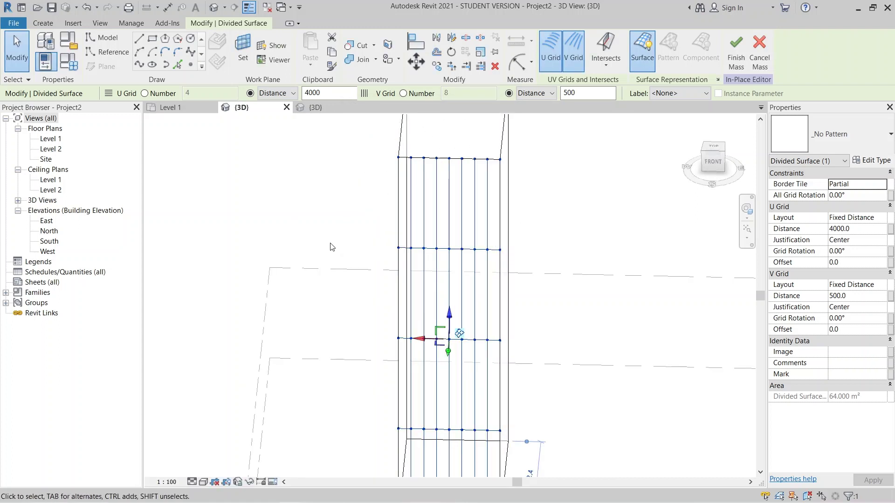
pyautogui.keyDown('shift'); pyautogui.moveTo(354, 240); pyautogui.dragTo(442, 251, button='middle'); pyautogui.keyUp('shift')
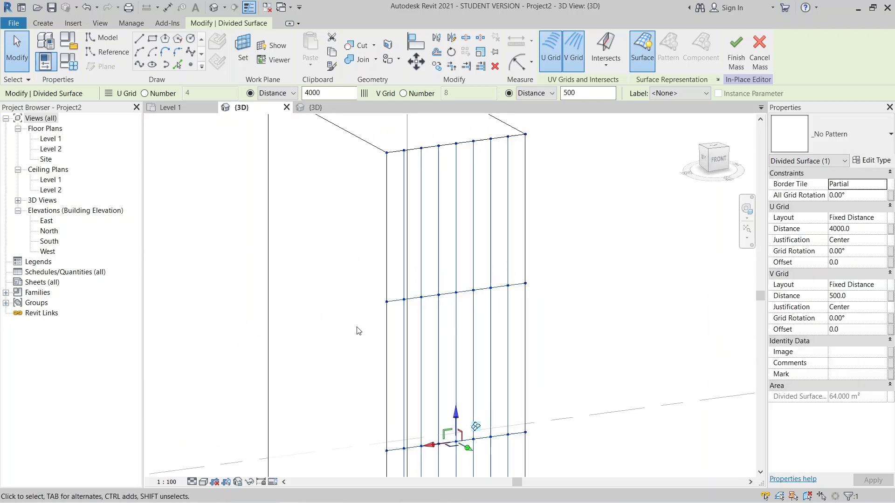
# Place a 55 ADA FAMILY Type 1 component on the four nodes of the leftmost cell in the top grid row
pyautogui.click(50, 22)
pyautogui.click(326, 59)
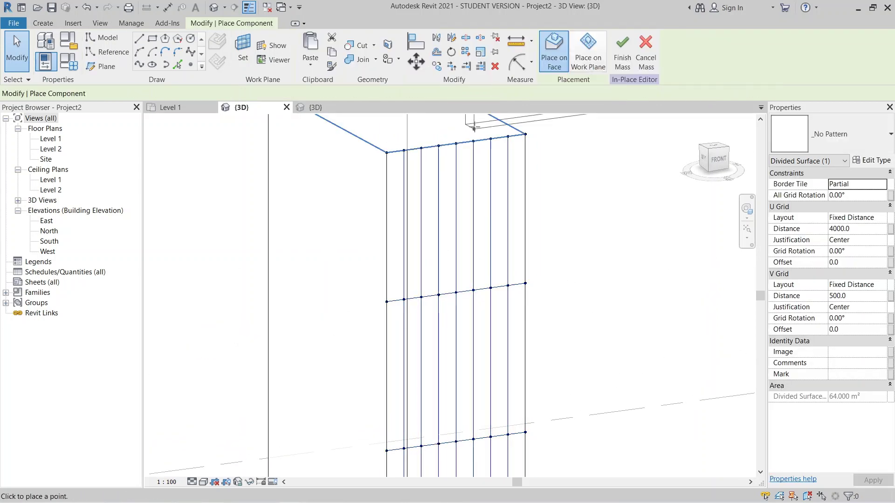
pyautogui.scroll(2, 451, 261)
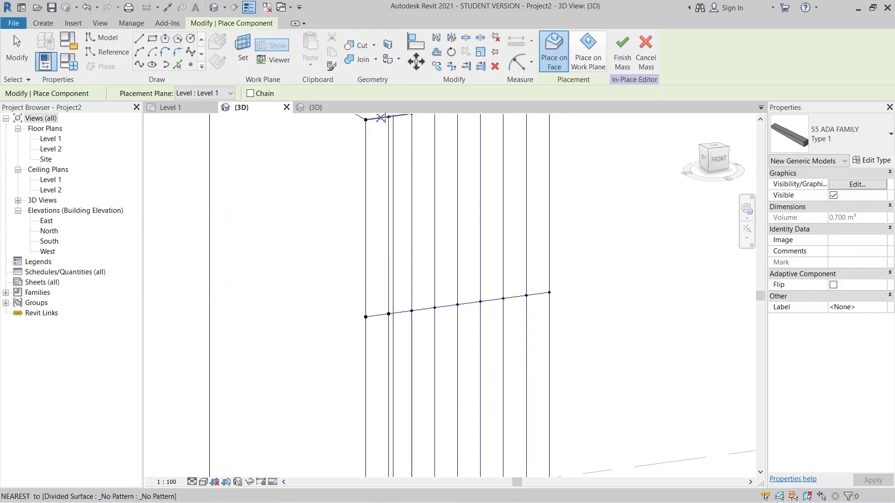
pyautogui.click(366, 120)
pyautogui.press('Escape')
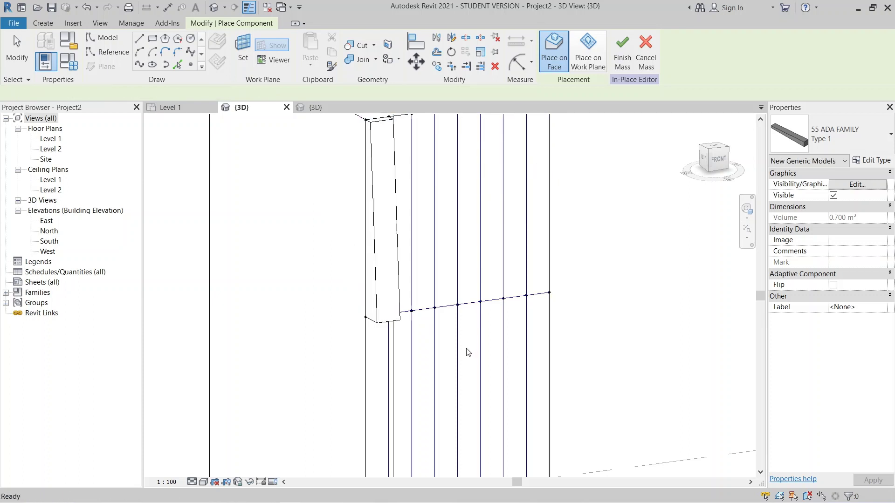
# Place a Type 1 panel on the nodes of the leftmost cell in the second grid row from the top
pyautogui.moveTo(413, 414); pyautogui.dragTo(469, 265, button='middle')
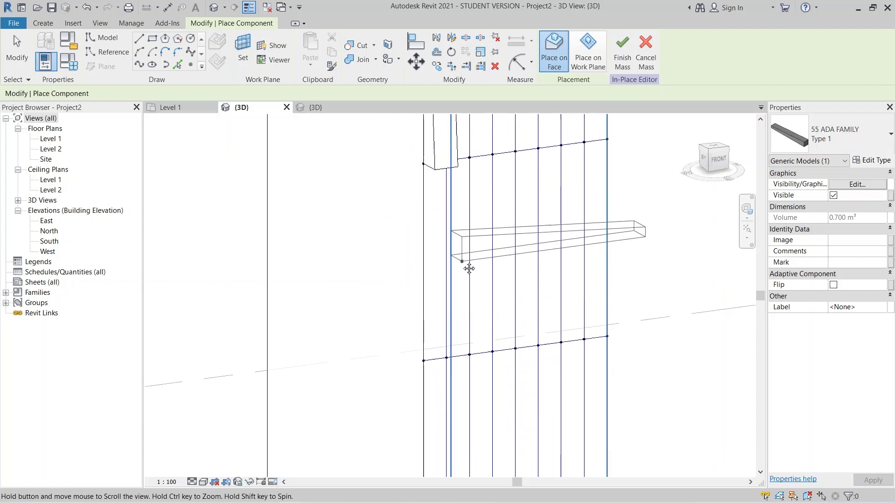
pyautogui.scroll(1, 444, 194)
pyautogui.scroll(2, 444, 194)
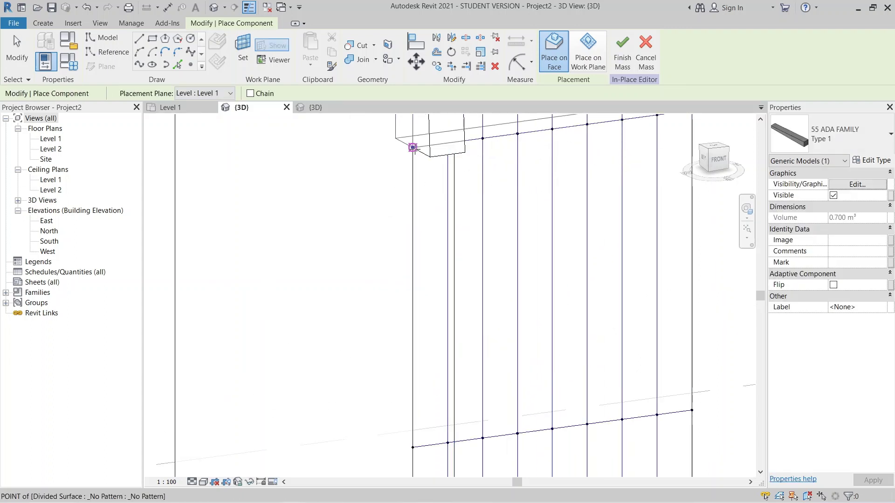
pyautogui.click(413, 147)
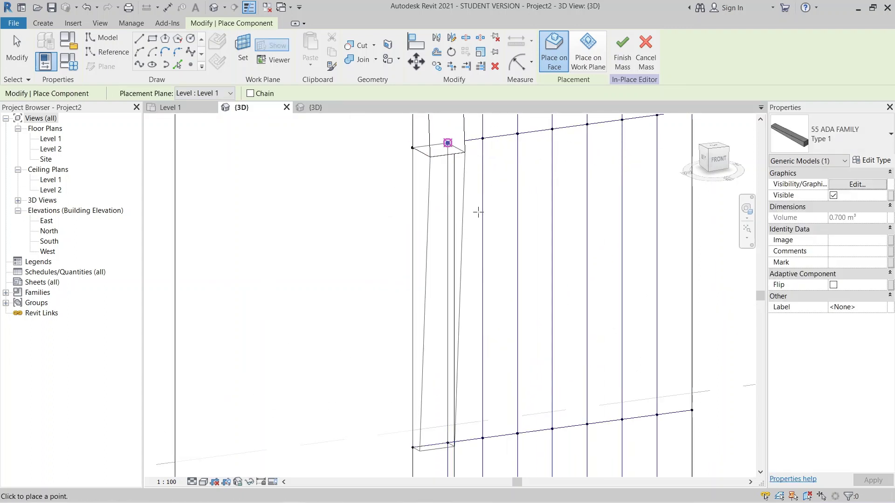
pyautogui.moveTo(489, 332); pyautogui.dragTo(476, 208, button='middle')
pyautogui.click(434, 319)
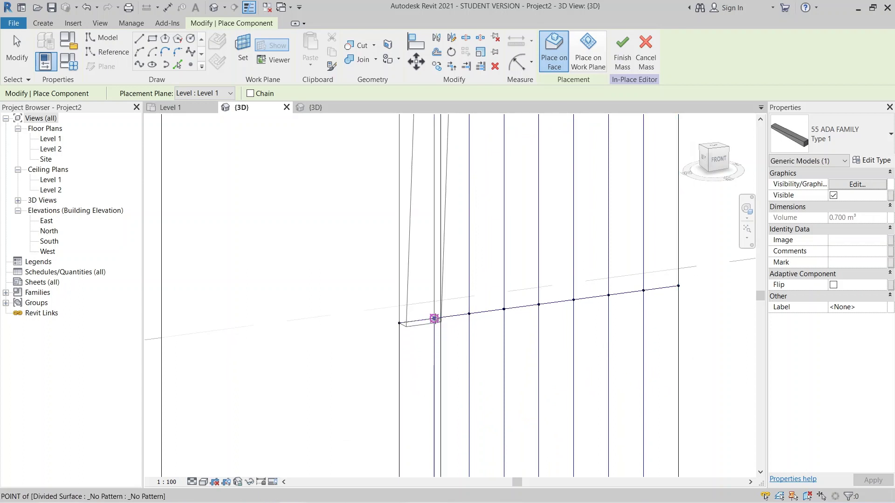
pyautogui.click(399, 323)
pyautogui.click(422, 331)
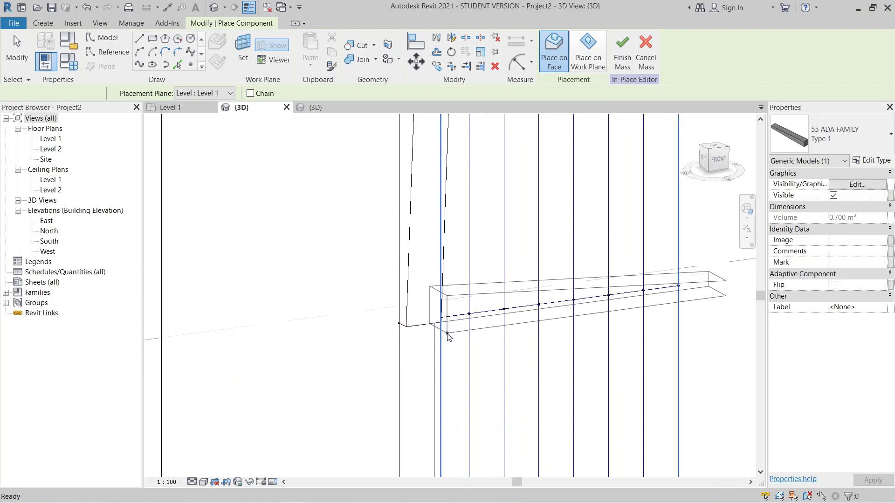
# Place a Type 1 panel on the nodes of the leftmost cell in the third grid row from the top
pyautogui.scroll(-4, 447, 333)
pyautogui.scroll(2, 448, 333)
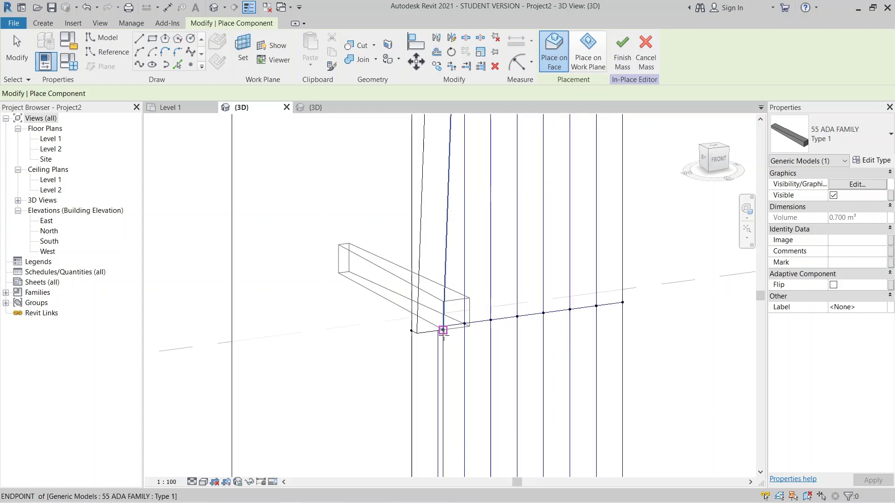
pyautogui.moveTo(452, 354); pyautogui.dragTo(454, 301, button='middle')
pyautogui.scroll(1, 425, 286)
pyautogui.click(412, 275)
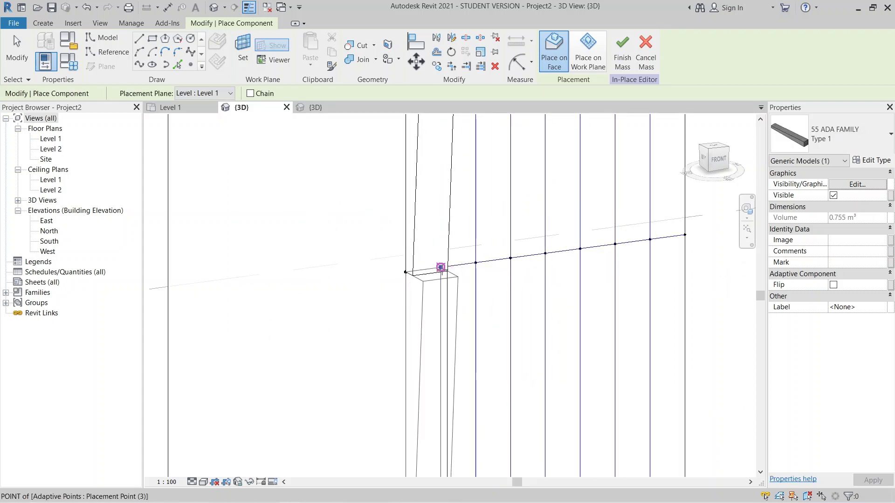
pyautogui.scroll(-2, 470, 301)
pyautogui.moveTo(482, 287); pyautogui.dragTo(488, 158, button='middle')
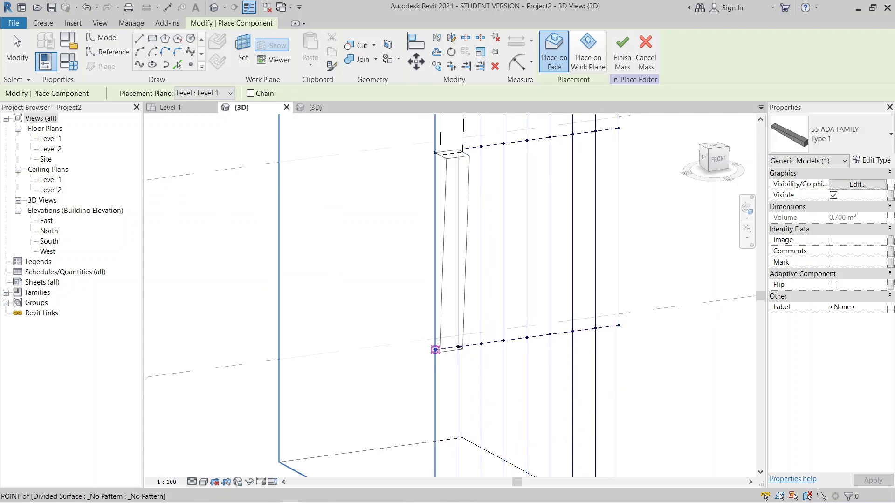
pyautogui.click(435, 350)
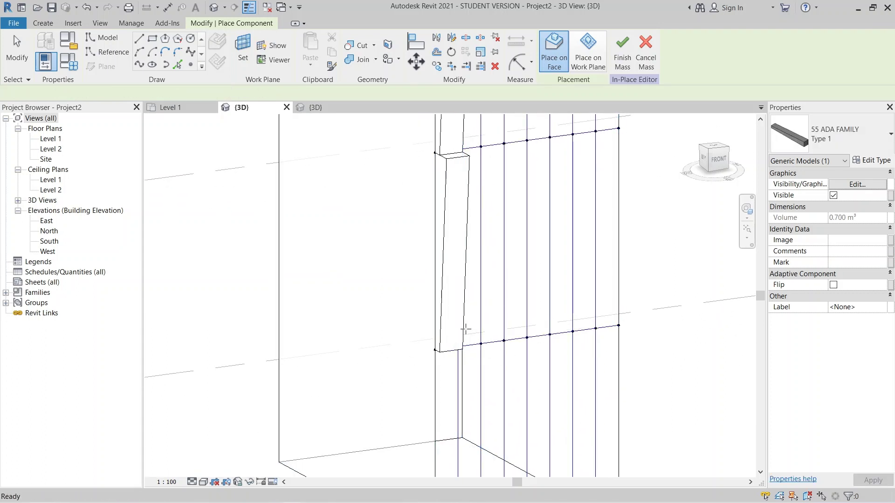
# Place a Type 1 panel on the nodes of the leftmost cell in the bottom grid row and end component placement
pyautogui.scroll(2, 450, 358)
pyautogui.moveTo(450, 357); pyautogui.dragTo(442, 299, button='middle')
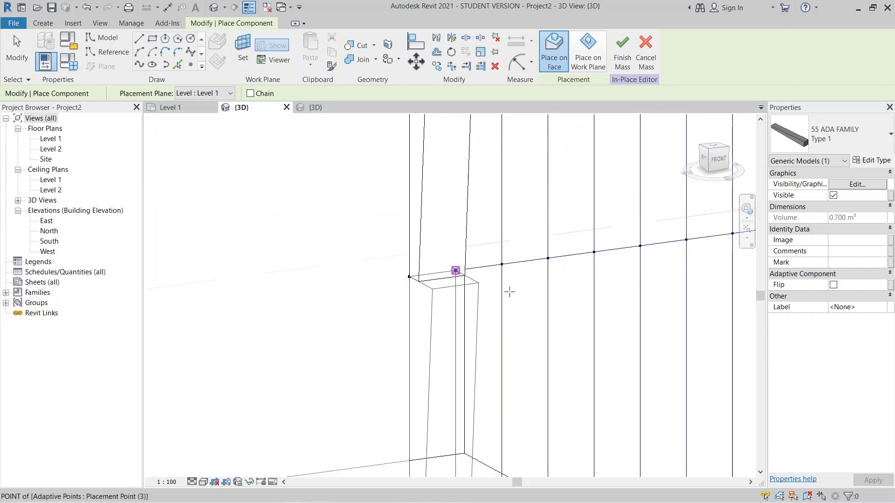
pyautogui.scroll(-1, 509, 292)
pyautogui.moveTo(510, 291); pyautogui.dragTo(503, 232, button='middle')
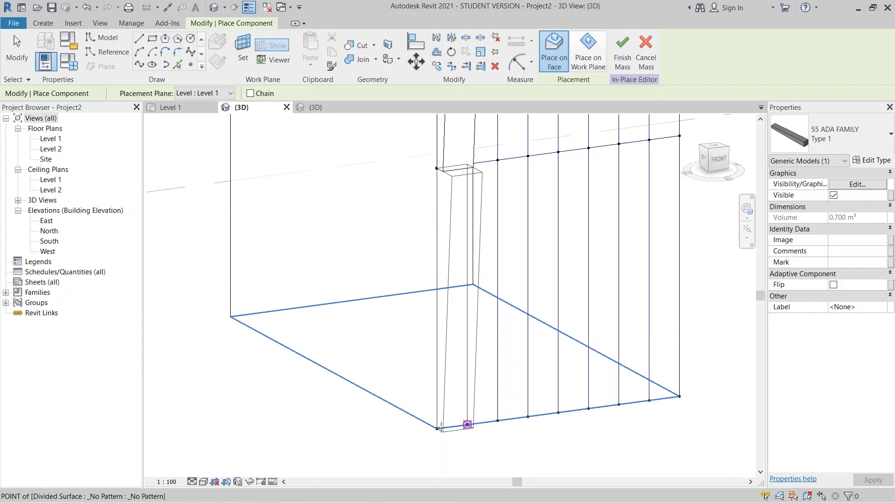
pyautogui.click(437, 428)
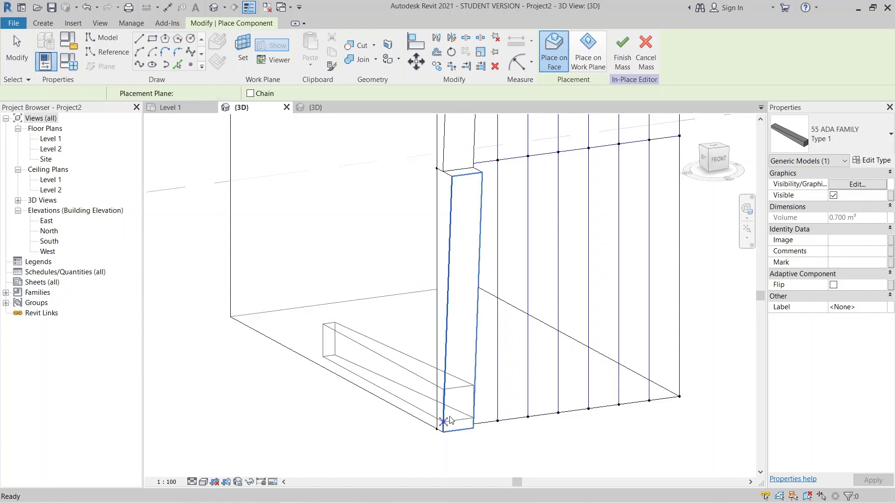
pyautogui.scroll(-2, 495, 377)
pyautogui.scroll(-2, 482, 373)
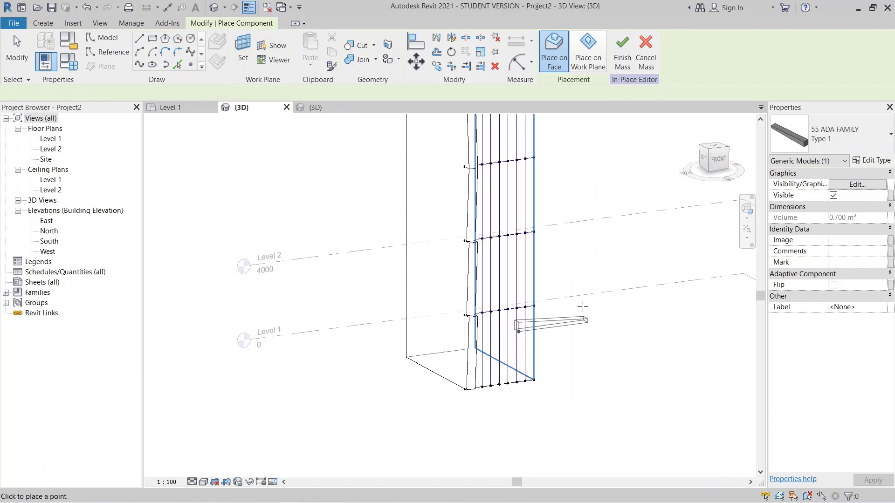
pyautogui.moveTo(515, 379); pyautogui.dragTo(486, 284, button='middle')
pyautogui.scroll(2, 415, 393)
pyautogui.moveTo(415, 393); pyautogui.dragTo(485, 289, button='middle')
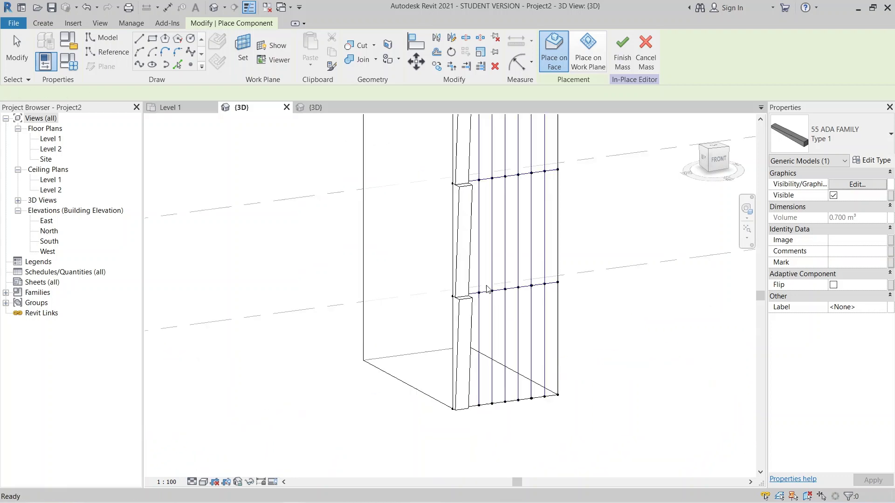
pyautogui.press('Escape')
# Change the second panel from the bottom of the column to 55 ADA FAMILY Type 2
pyautogui.keyDown('shift'); pyautogui.moveTo(396, 383); pyautogui.dragTo(409, 326, button='middle'); pyautogui.keyUp('shift')
pyautogui.click(400, 381)
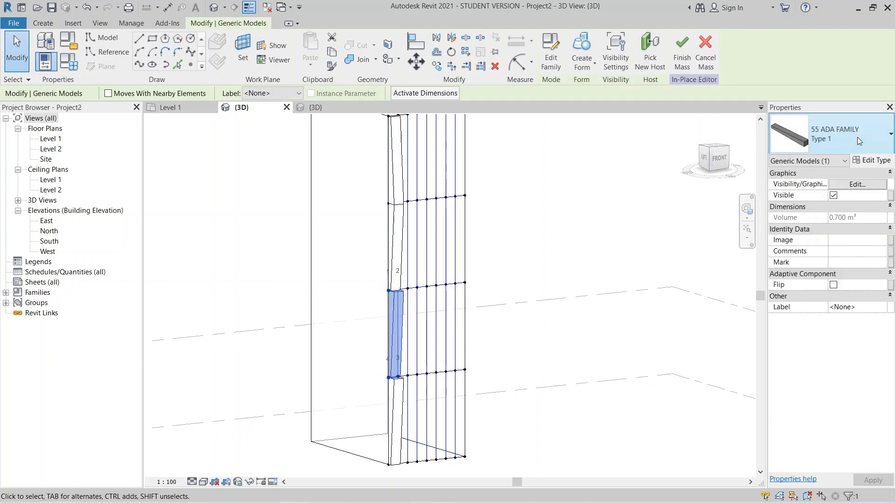
pyautogui.click(857, 137)
pyautogui.click(815, 213)
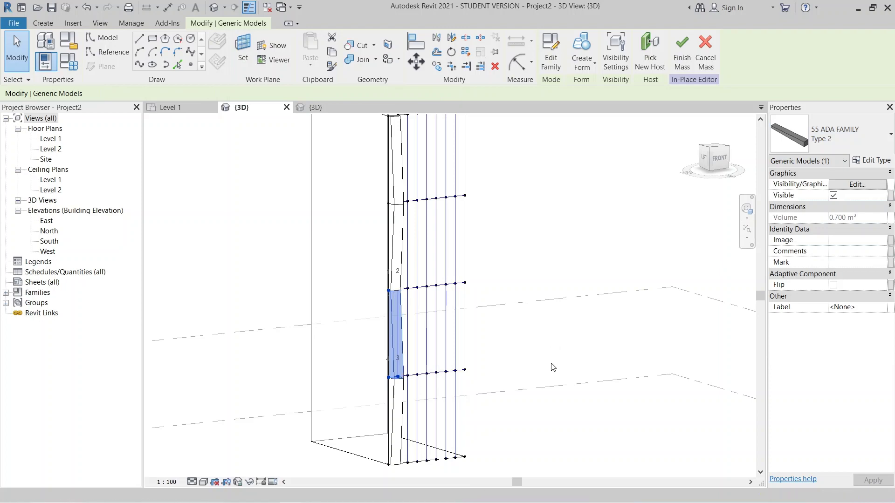
pyautogui.scroll(-1, 551, 368)
pyautogui.moveTo(551, 368); pyautogui.dragTo(569, 298, button='middle')
pyautogui.keyDown('shift'); pyautogui.moveTo(503, 379); pyautogui.dragTo(584, 354, button='middle'); pyautogui.keyUp('shift')
pyautogui.click(594, 407)
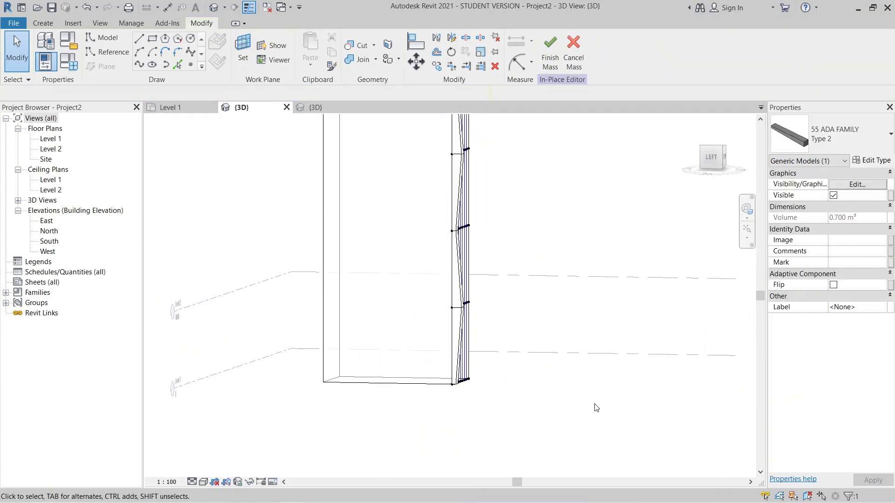
# Examine the reference facade image up close in Photos, checking how the folded panels alternate between neighbouring columns, and return to Revit
pyautogui.keyDown('shift'); pyautogui.moveTo(593, 407); pyautogui.dragTo(601, 427, button='middle'); pyautogui.keyUp('shift')
pyautogui.hotkey('alt', 'Tab')
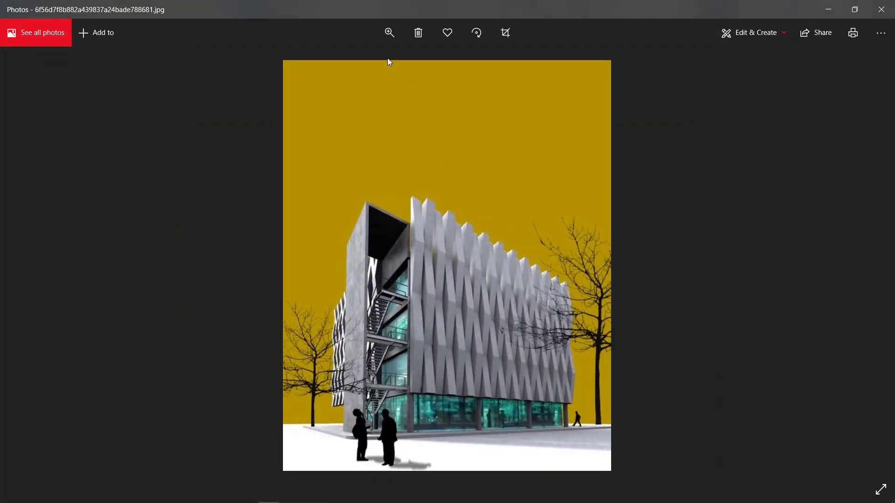
pyautogui.click(389, 32)
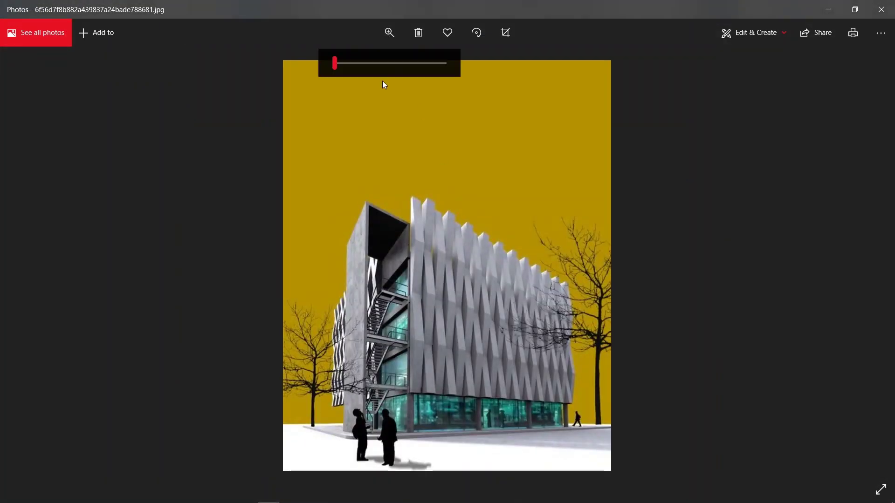
pyautogui.moveTo(339, 64); pyautogui.dragTo(390, 62)
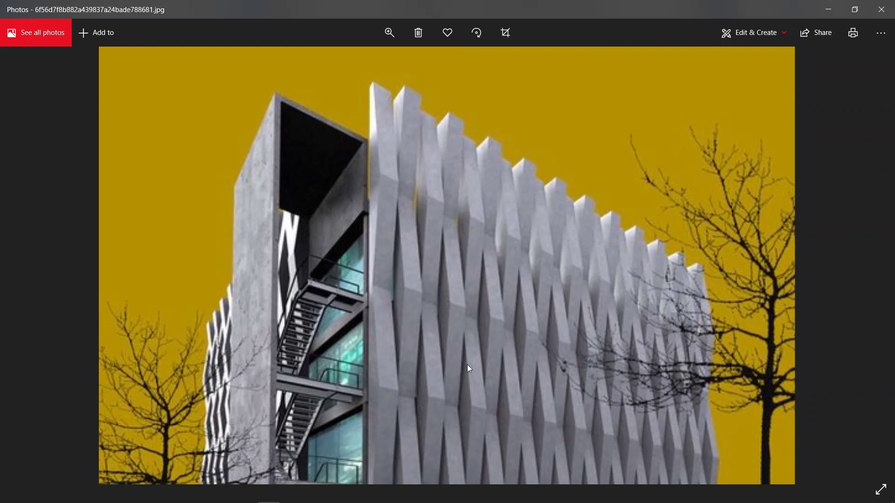
pyautogui.moveTo(467, 364); pyautogui.dragTo(469, 288)
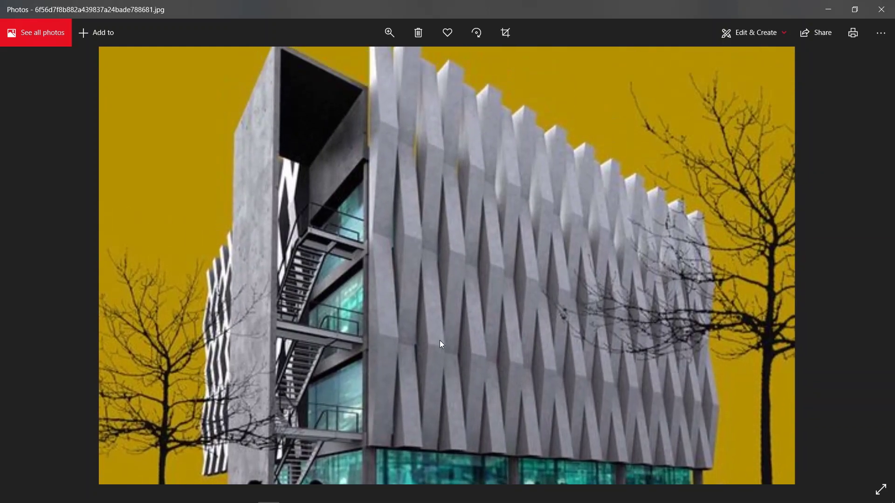
pyautogui.scroll(5, 440, 340)
pyautogui.hotkey('alt', 'Tab')
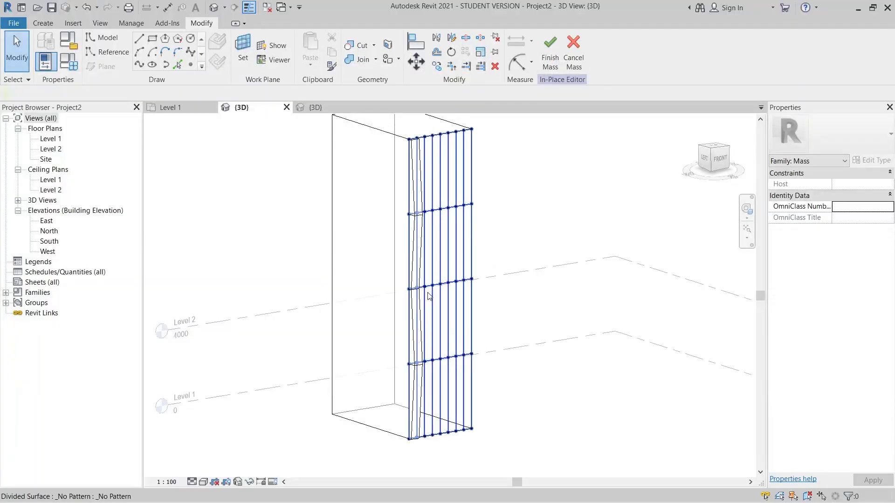
# Place Type 1 panels of 55 ADA FAMILY on the nodes of the top two cells in the second grid column
pyautogui.keyDown('shift'); pyautogui.moveTo(535, 315); pyautogui.dragTo(475, 313, button='middle'); pyautogui.keyUp('shift')
pyautogui.click(43, 24)
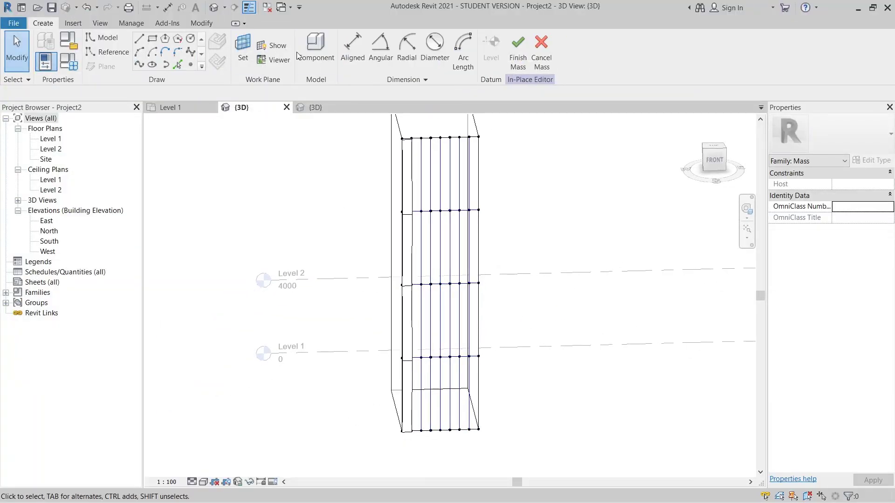
pyautogui.scroll(3, 419, 129)
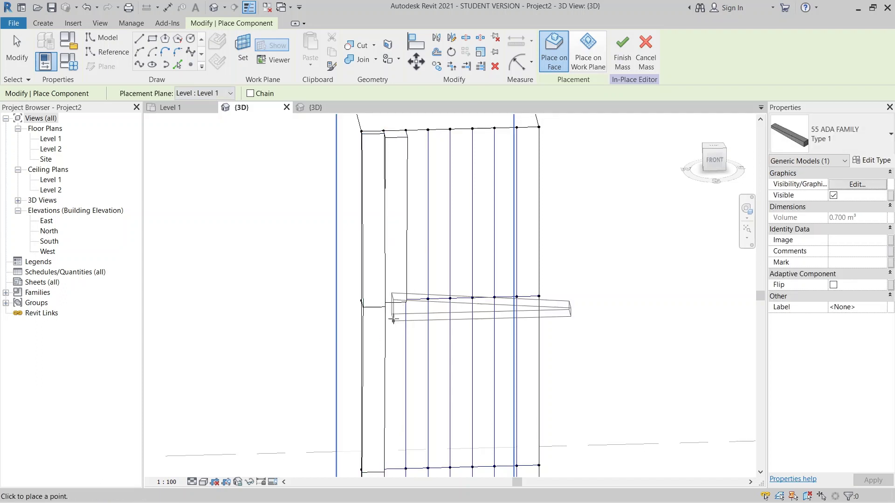
pyautogui.click(383, 300)
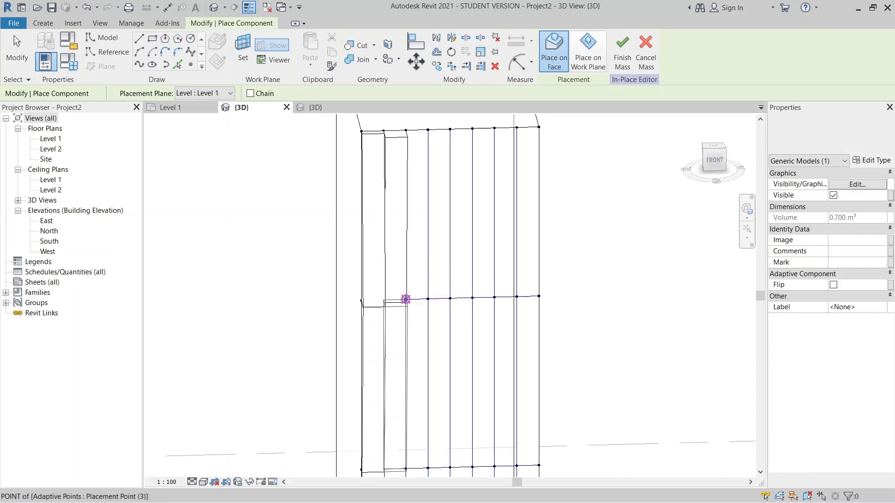
pyautogui.moveTo(427, 315); pyautogui.dragTo(431, 174, button='middle')
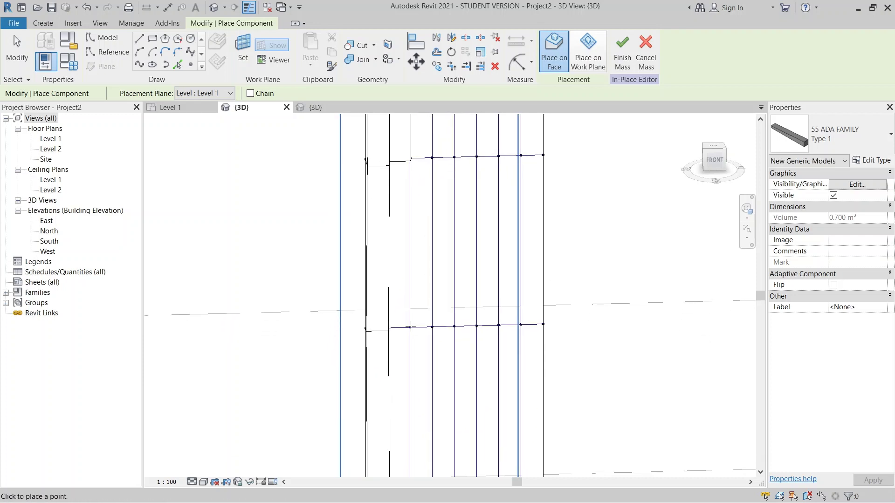
pyautogui.moveTo(410, 327); pyautogui.dragTo(411, 331, button='middle')
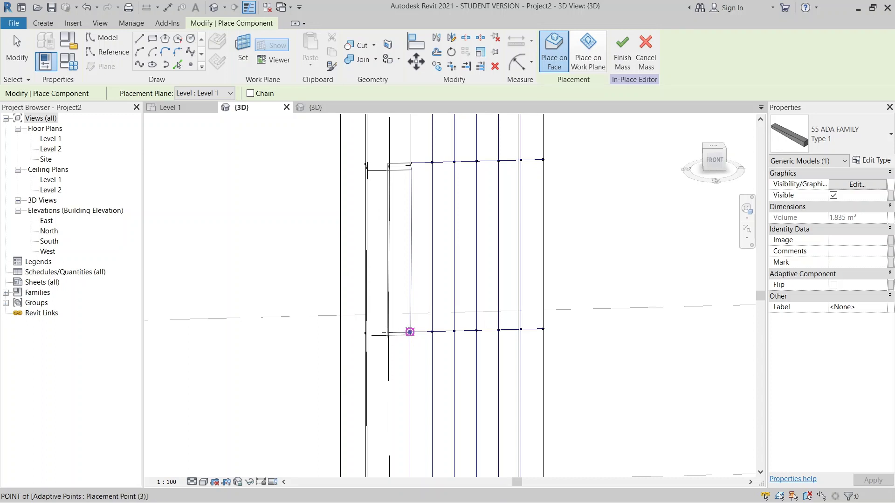
pyautogui.click(387, 332)
# Place a Type 1 panel on the nodes of the third cell from the top in the second grid column
pyautogui.scroll(-1, 426, 318)
pyautogui.moveTo(432, 302); pyautogui.dragTo(441, 166, button='middle')
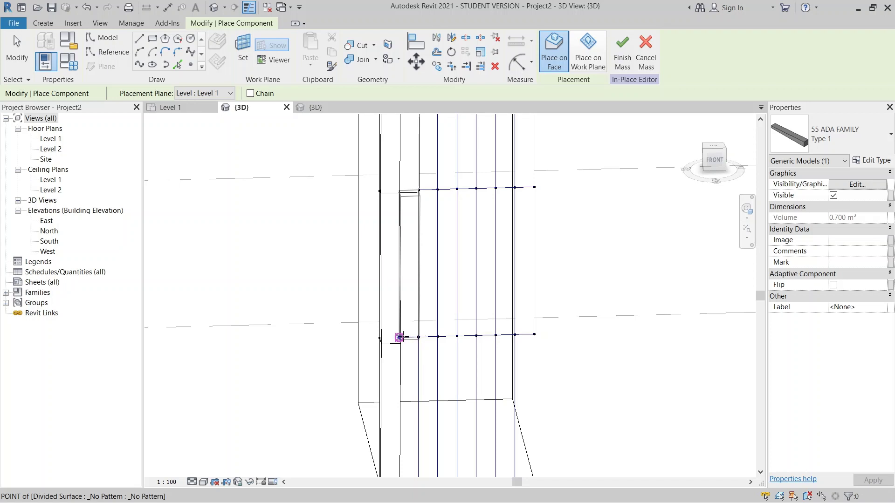
pyautogui.click(399, 337)
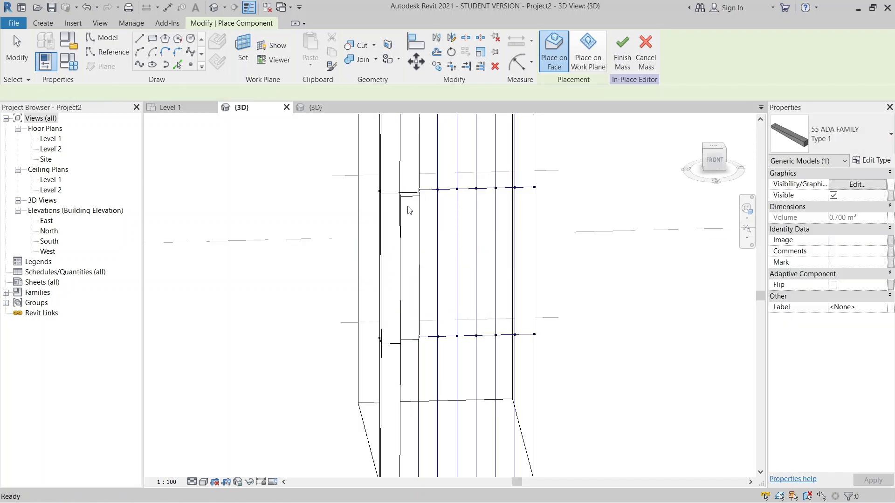
# Place a Type 1 panel on the nodes of the bottom cell in the second grid column and end component placement
pyautogui.moveTo(436, 241); pyautogui.dragTo(389, 232, button='middle')
pyautogui.scroll(2, 419, 270)
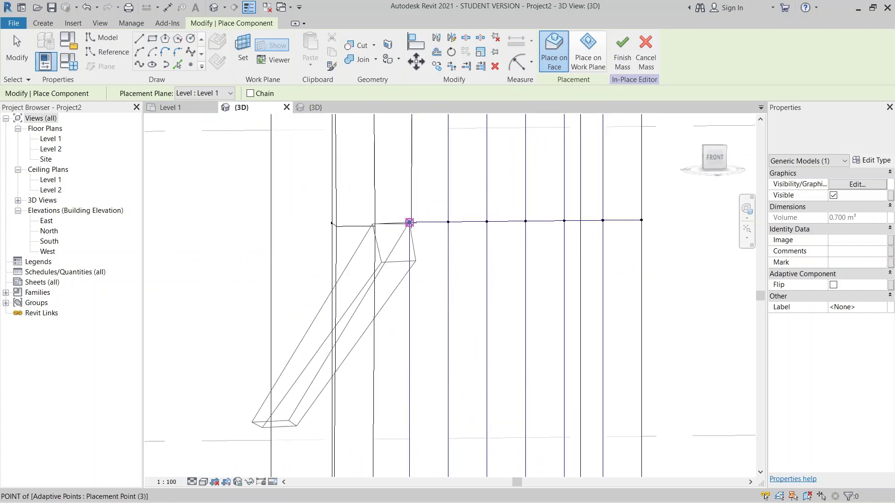
pyautogui.scroll(-2, 418, 312)
pyautogui.moveTo(421, 309); pyautogui.dragTo(424, 197, button='middle')
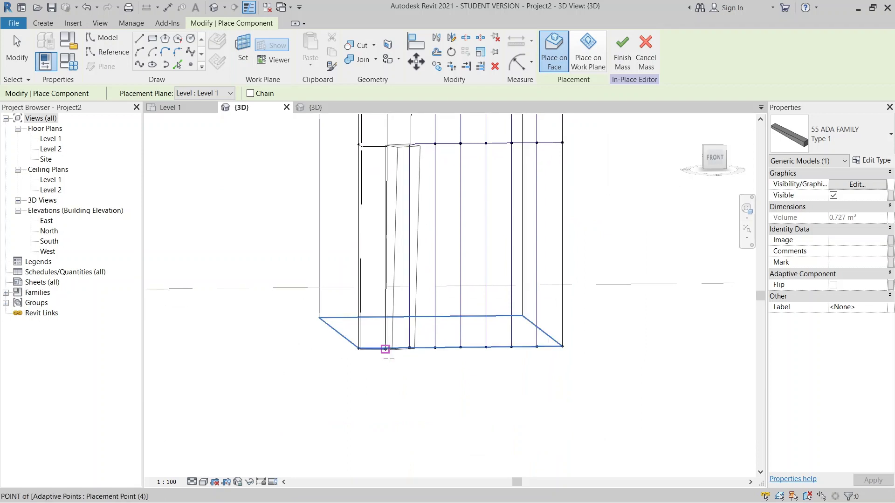
pyautogui.press('Escape')
pyautogui.press('Escape')
# Change the second column's panel in the second row from the top to 55 ADA FAMILY Type 2
pyautogui.keyDown('shift'); pyautogui.moveTo(387, 368); pyautogui.dragTo(452, 293, button='middle'); pyautogui.keyUp('shift')
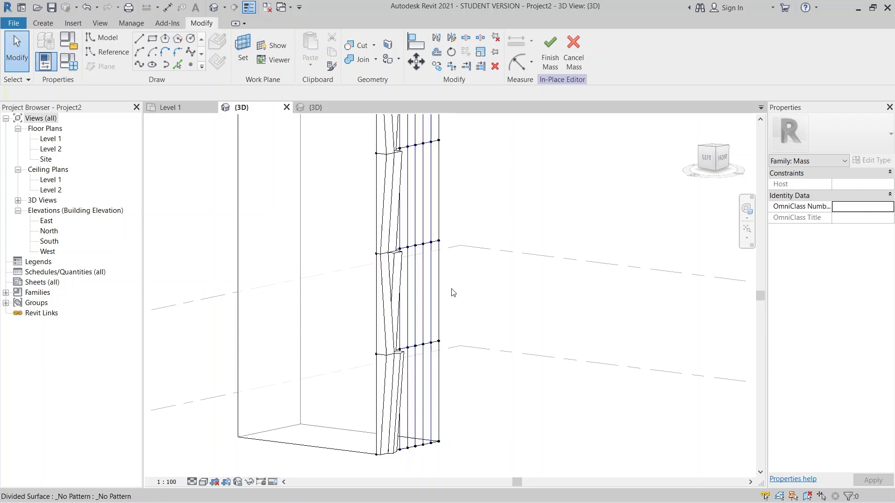
pyautogui.click(401, 161)
pyautogui.click(832, 141)
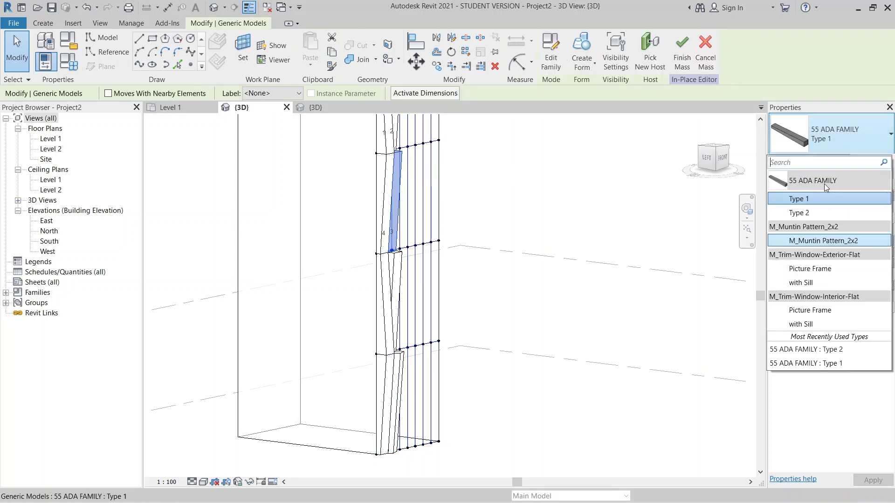
pyautogui.click(829, 217)
pyautogui.click(485, 296)
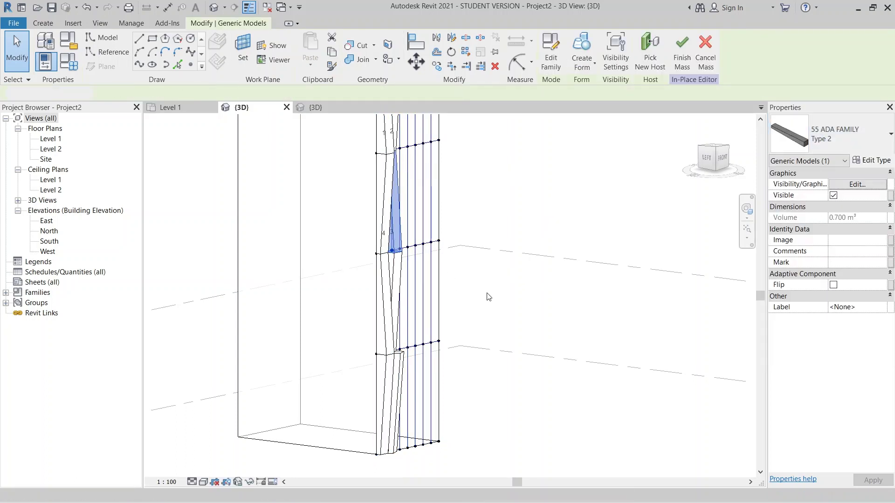
# Change the bottom panel of the second column to 55 ADA FAMILY Type 2
pyautogui.keyDown('shift'); pyautogui.moveTo(485, 296); pyautogui.dragTo(375, 365, button='middle'); pyautogui.keyUp('shift')
pyautogui.click(393, 358)
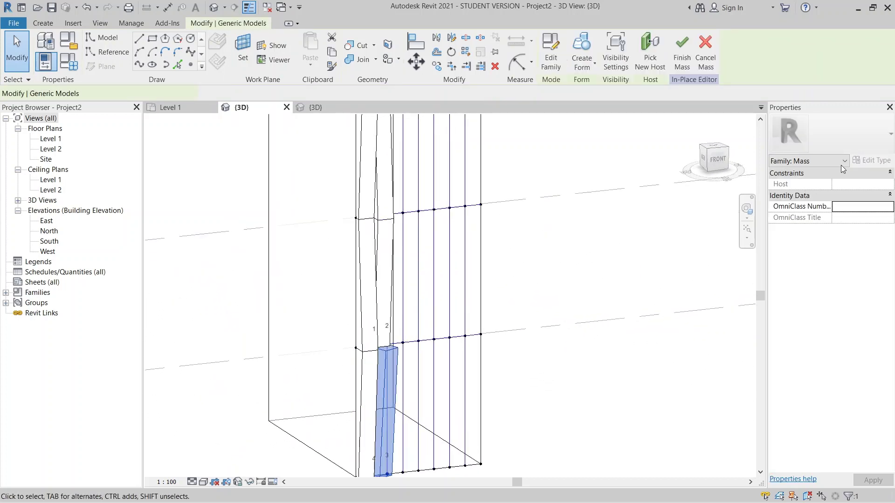
pyautogui.click(848, 139)
pyautogui.click(812, 212)
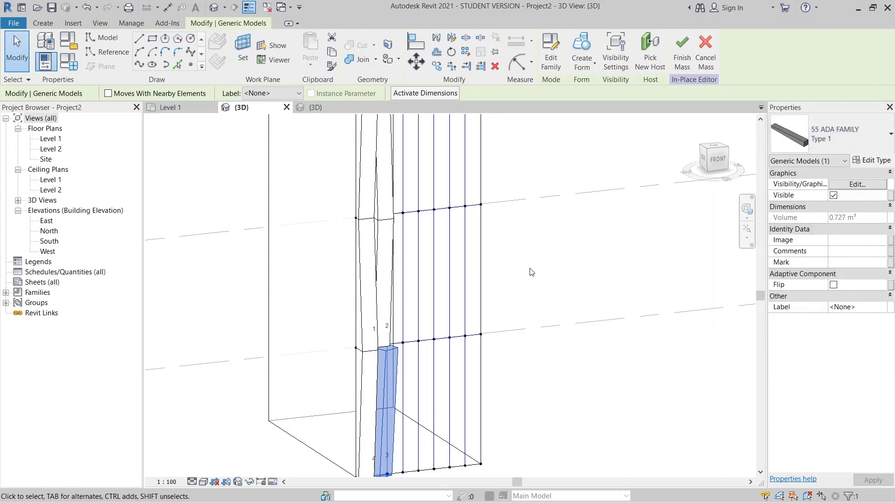
pyautogui.click(503, 323)
# Select all eight panels in the first two columns and repeat them across the divided surface
pyautogui.keyDown('shift'); pyautogui.moveTo(503, 323); pyautogui.dragTo(581, 420, button='middle'); pyautogui.keyUp('shift')
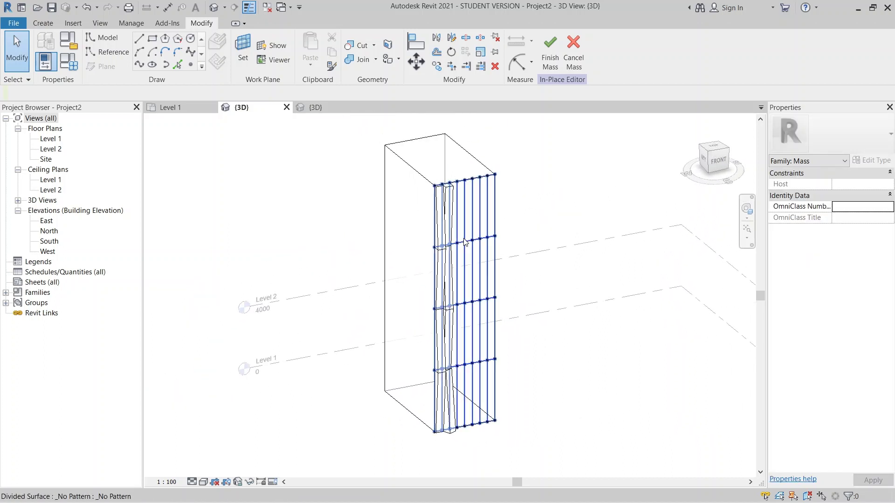
pyautogui.moveTo(563, 225); pyautogui.dragTo(558, 266, button='middle')
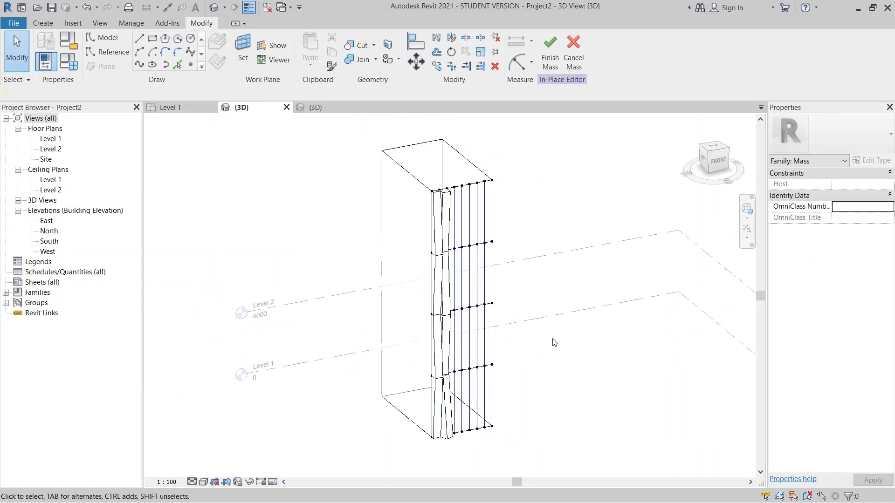
pyautogui.keyDown('shift'); pyautogui.moveTo(554, 342); pyautogui.dragTo(530, 356, button='middle'); pyautogui.keyUp('shift')
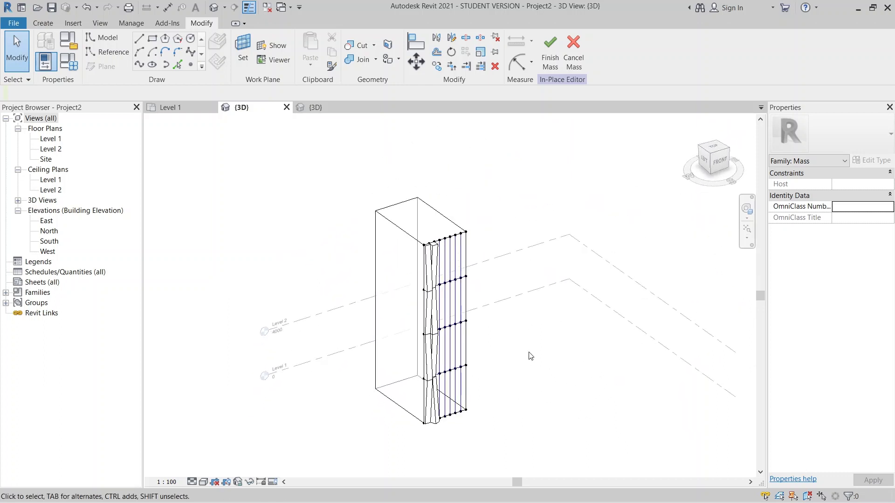
pyautogui.moveTo(432, 352); pyautogui.dragTo(505, 247, button='middle')
pyautogui.keyDown('shift'); pyautogui.moveTo(536, 332); pyautogui.dragTo(519, 334, button='middle'); pyautogui.keyUp('shift')
pyautogui.scroll(2, 507, 320)
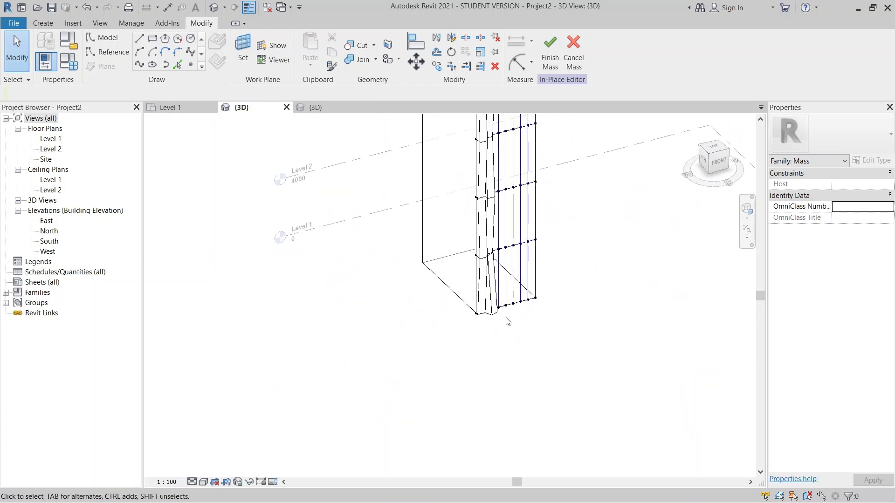
pyautogui.click(468, 271)
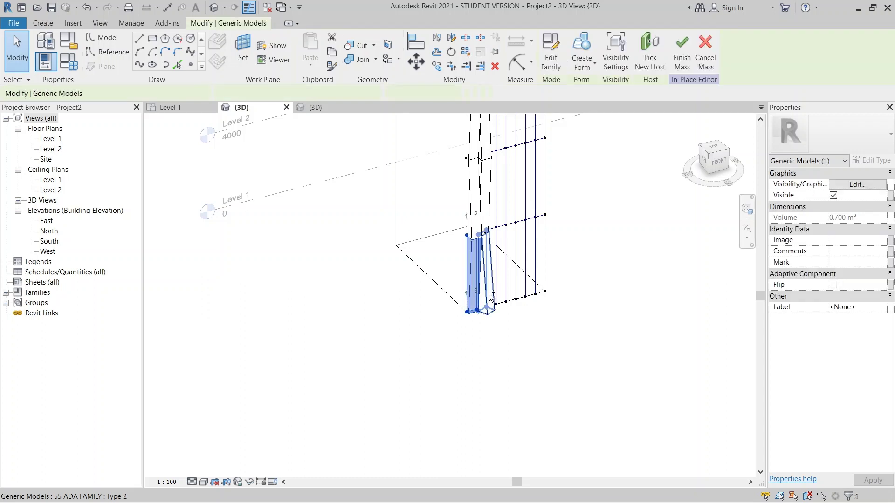
pyautogui.keyDown('ctrl'); pyautogui.click(493, 224); pyautogui.keyUp('ctrl')
pyautogui.keyDown('ctrl'); pyautogui.click(494, 219); pyautogui.keyUp('ctrl')
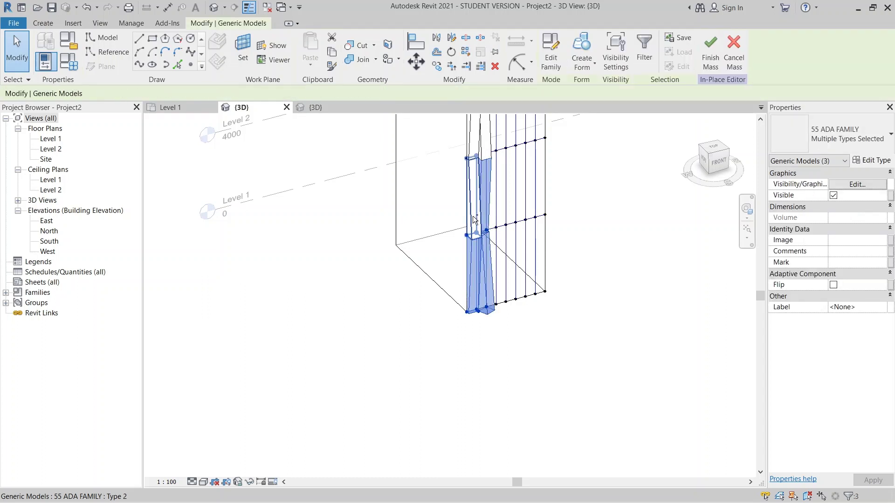
pyautogui.moveTo(494, 219); pyautogui.dragTo(489, 303, button='middle')
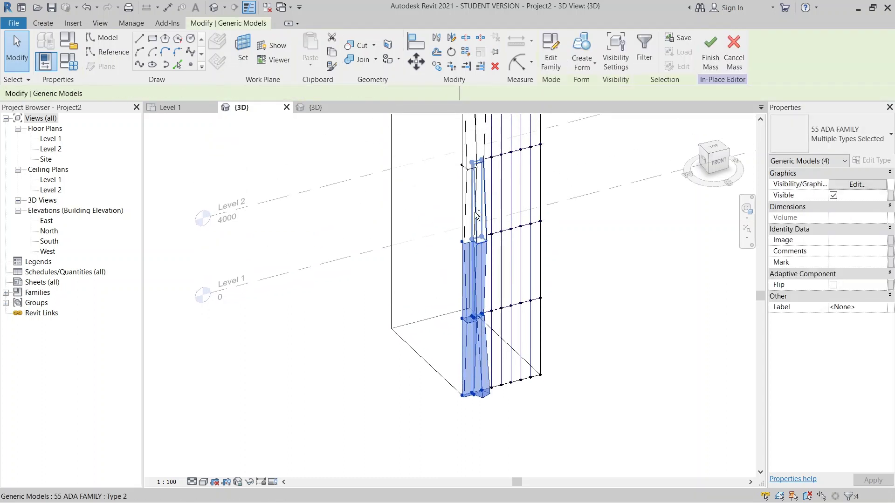
pyautogui.moveTo(466, 211); pyautogui.dragTo(475, 245, button='middle')
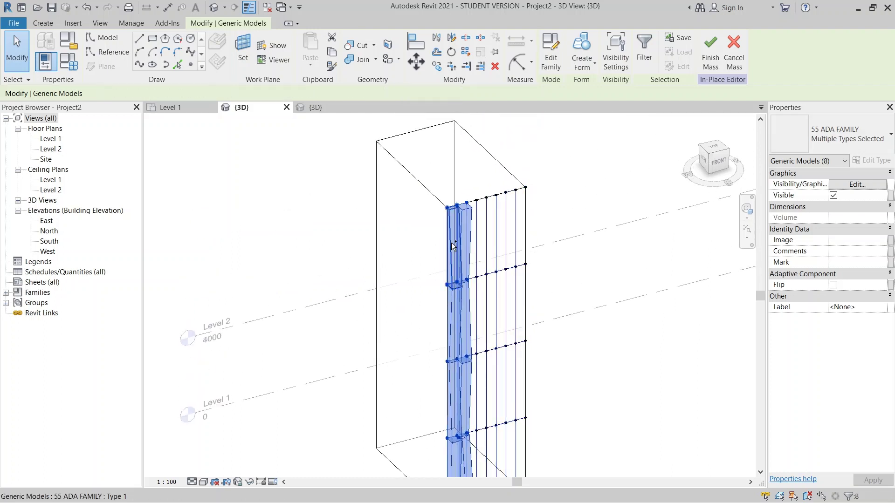
pyautogui.click(467, 53)
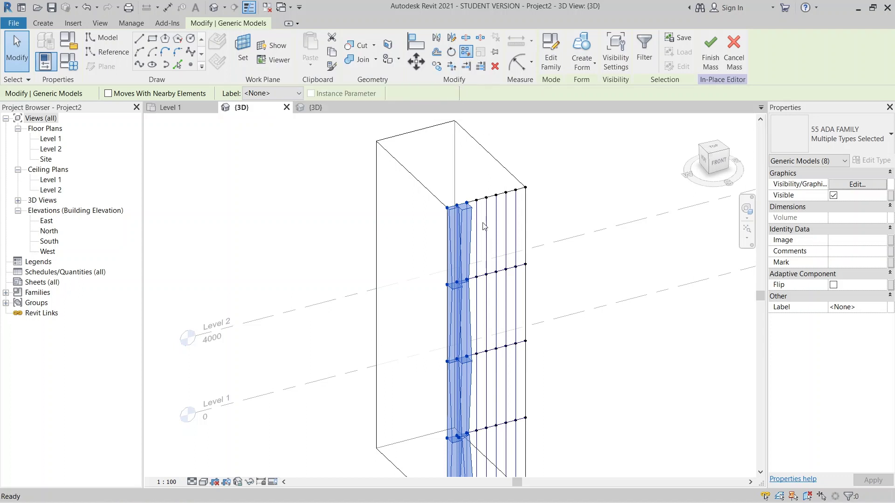
pyautogui.click(629, 368)
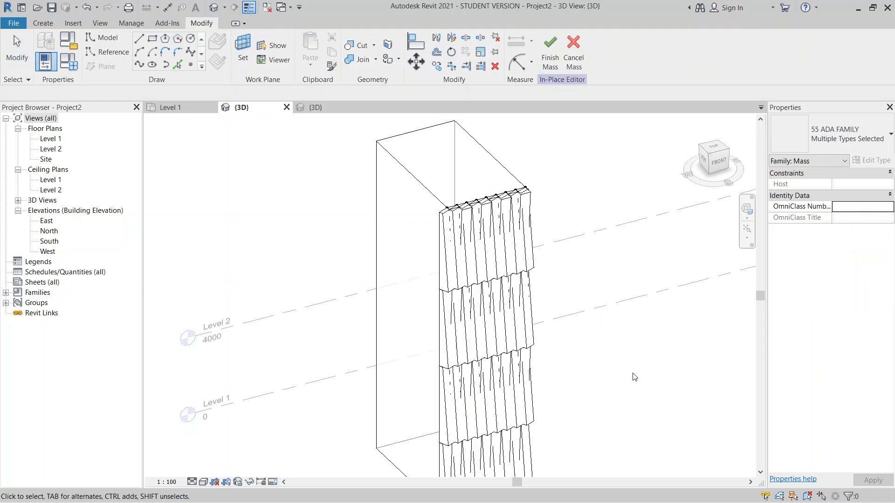
# Undo the repeat of the panels across the divided surface
pyautogui.keyDown('shift'); pyautogui.moveTo(629, 368); pyautogui.dragTo(566, 341, button='middle'); pyautogui.keyUp('shift')
pyautogui.scroll(2, 613, 232)
pyautogui.hotkey('ctrl', 'z')
pyautogui.hotkey('ctrl', 'z')
pyautogui.scroll(4, 468, 172)
pyautogui.moveTo(542, 200); pyautogui.dragTo(532, 70, button='middle')
pyautogui.keyDown('shift'); pyautogui.moveTo(573, 327); pyautogui.dragTo(502, 208, button='middle'); pyautogui.keyUp('shift')
pyautogui.click(495, 214)
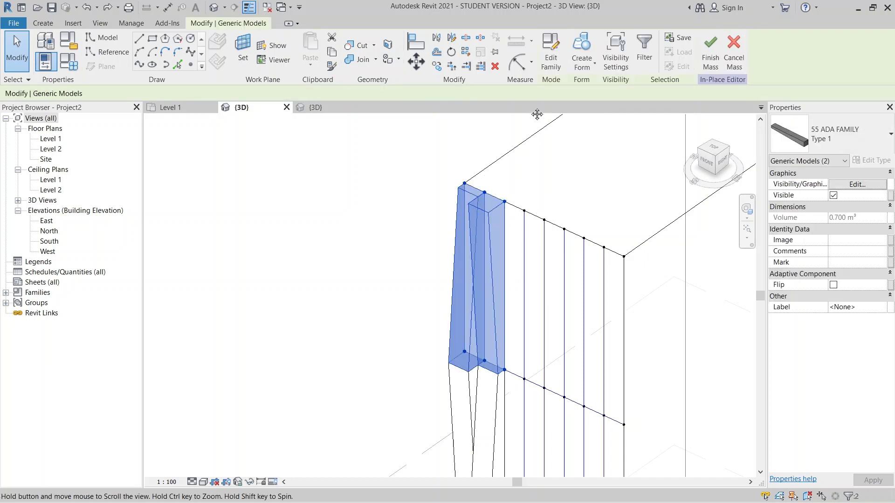
pyautogui.moveTo(524, 273); pyautogui.dragTo(536, 114, button='middle')
pyautogui.keyDown('ctrl'); pyautogui.click(481, 250); pyautogui.keyUp('ctrl')
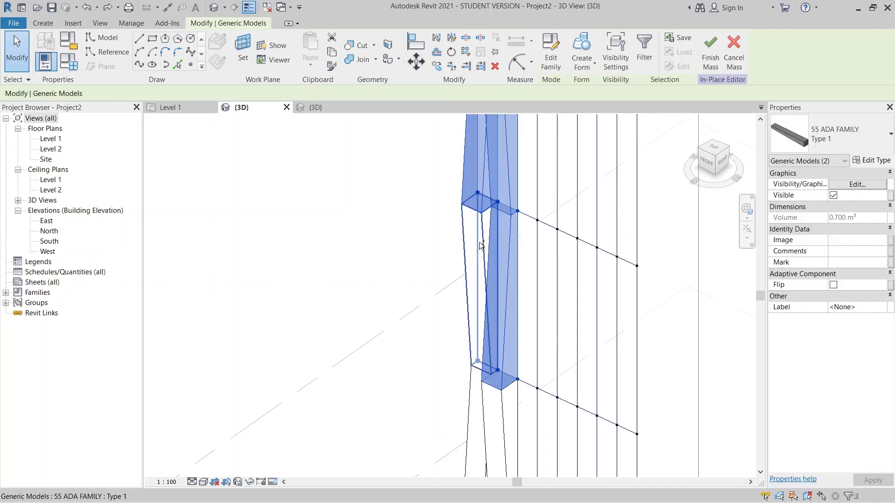
pyautogui.moveTo(481, 251); pyautogui.dragTo(506, 236, button='middle')
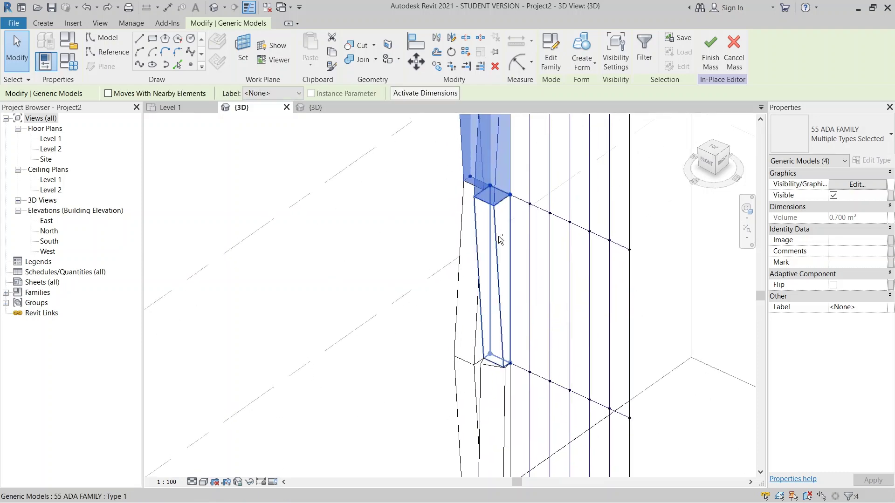
pyautogui.keyDown('ctrl'); pyautogui.click(463, 265); pyautogui.keyUp('ctrl')
pyautogui.keyDown('ctrl'); pyautogui.click(482, 294); pyautogui.keyUp('ctrl')
pyautogui.moveTo(552, 276); pyautogui.dragTo(564, 165, button='middle')
pyautogui.keyDown('shift'); pyautogui.moveTo(554, 322); pyautogui.dragTo(636, 303, button='middle'); pyautogui.keyUp('shift')
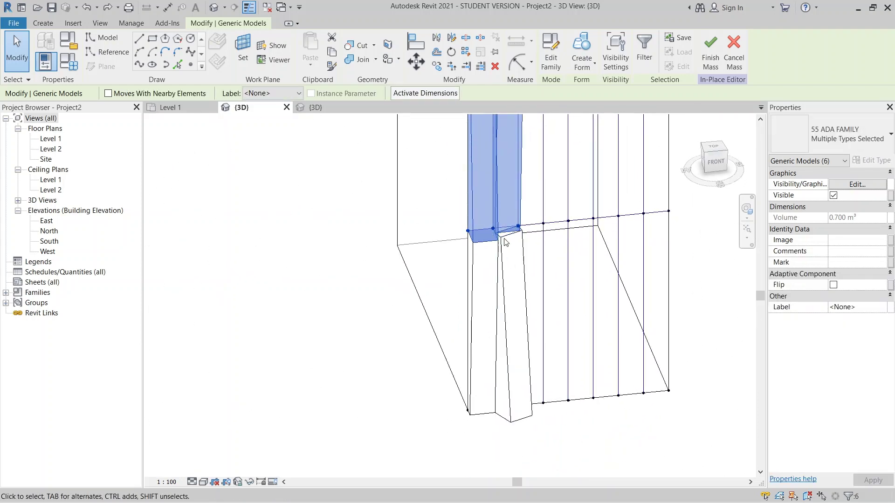
pyautogui.keyDown('shift'); pyautogui.moveTo(522, 272); pyautogui.dragTo(567, 273, button='middle'); pyautogui.keyUp('shift')
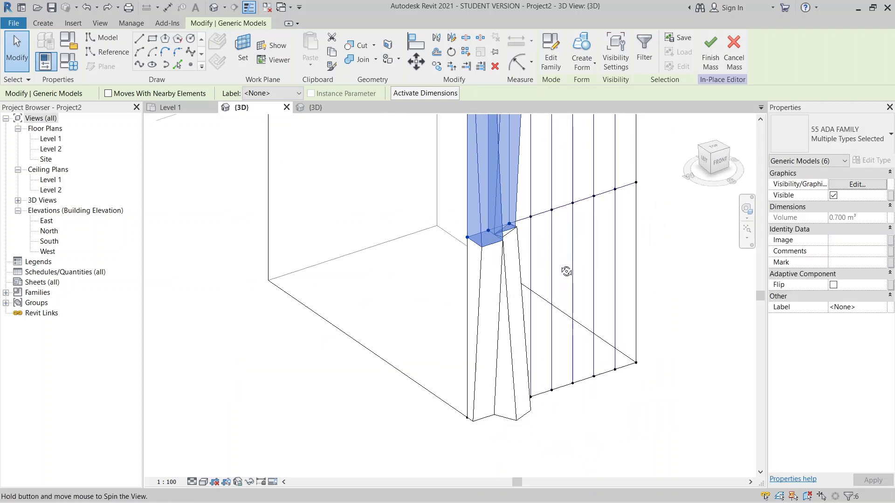
pyautogui.moveTo(617, 287); pyautogui.dragTo(567, 265, button='middle')
pyautogui.keyDown('shift'); pyautogui.moveTo(627, 380); pyautogui.dragTo(593, 390, button='middle'); pyautogui.keyUp('shift')
pyautogui.click(600, 381)
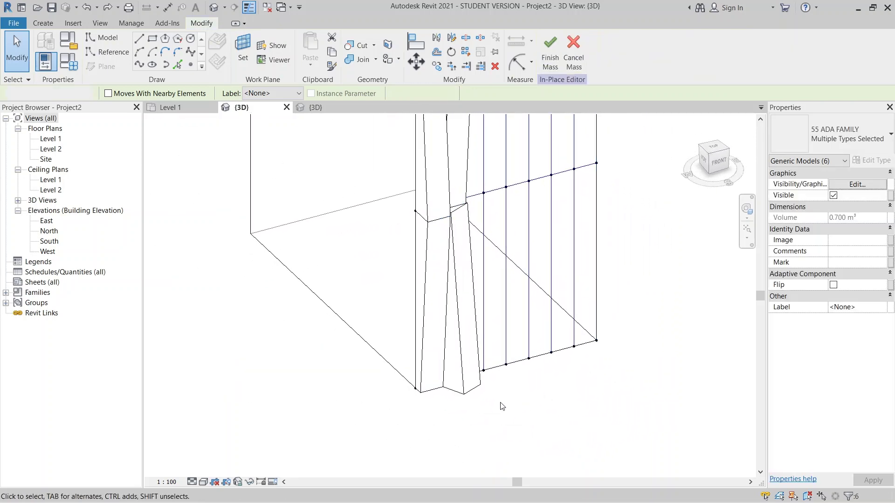
# Delete the bottom panel of the second column
pyautogui.click(477, 394)
pyautogui.click(499, 399)
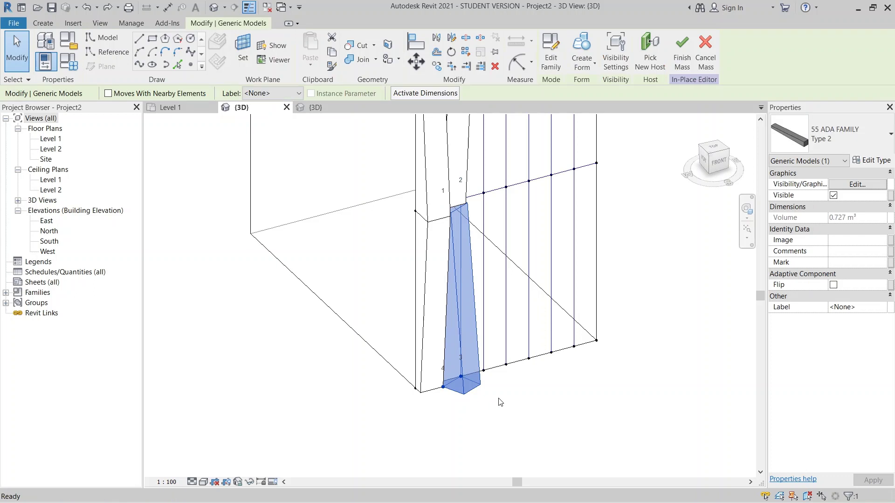
pyautogui.click(601, 369)
# Temporarily hide the panel directly above the empty bottom cell of the second column
pyautogui.keyDown('shift'); pyautogui.moveTo(619, 369); pyautogui.dragTo(470, 251, button='middle'); pyautogui.keyUp('shift')
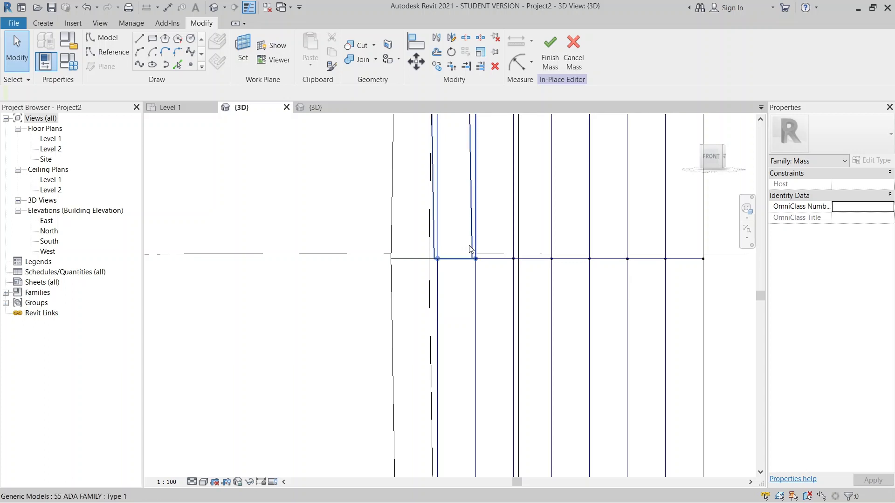
pyautogui.click(469, 249)
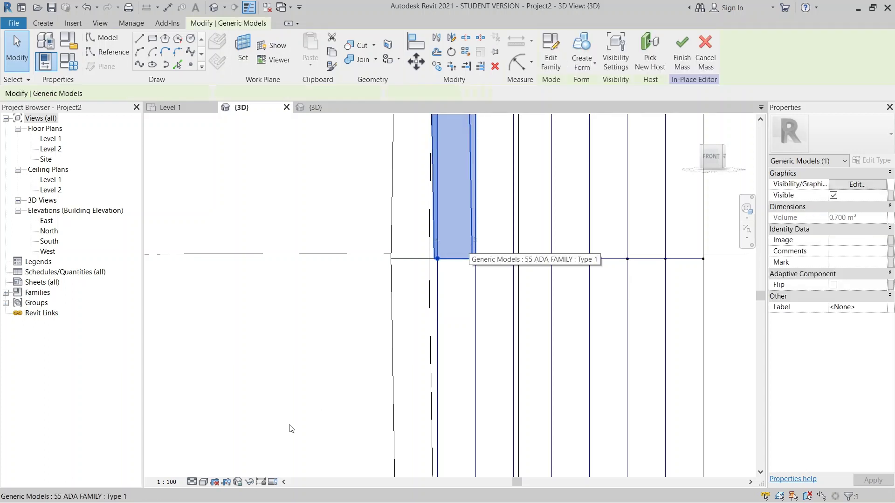
pyautogui.click(250, 482)
pyautogui.click(283, 453)
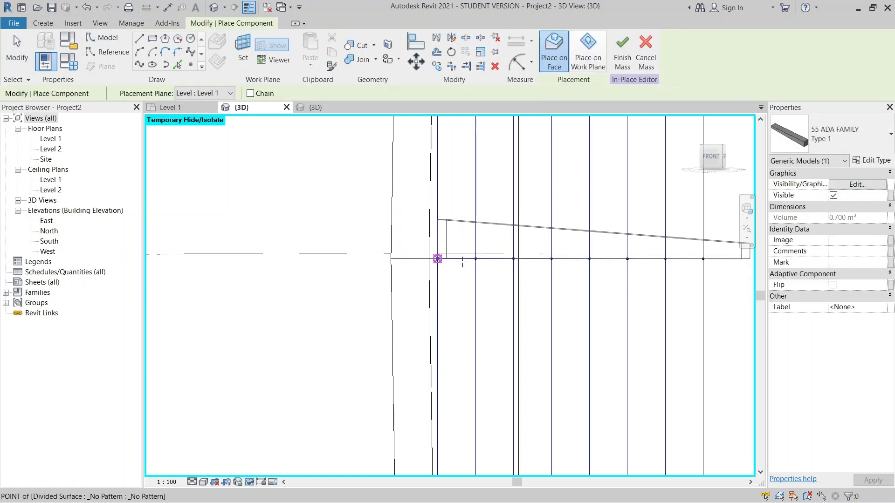
# Place a 55 ADA FAMILY Type 1 panel on the four corner points of the second column's bottom cell
pyautogui.moveTo(479, 290); pyautogui.dragTo(441, 372, button='middle')
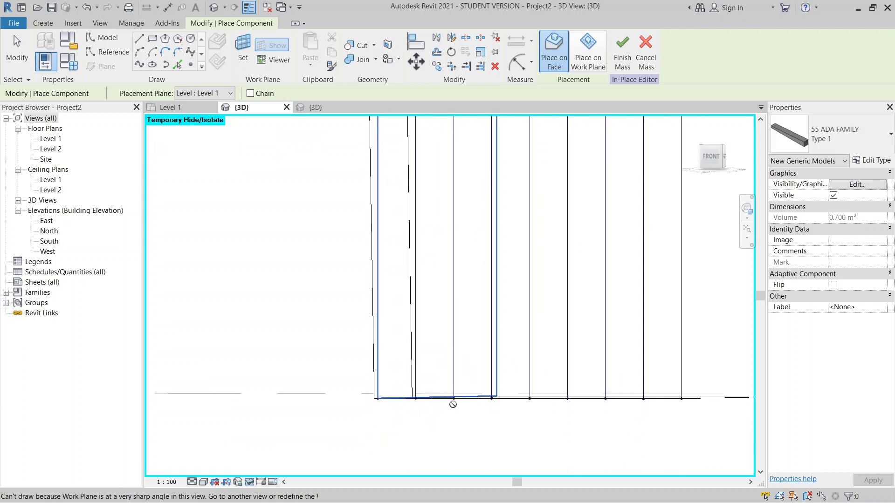
pyautogui.moveTo(453, 404)
pyautogui.keyDown('shift'); pyautogui.mouseDown(button='middle')
pyautogui.moveTo(443, 410)
pyautogui.moveTo(471, 426)
pyautogui.moveTo(459, 405)
pyautogui.mouseUp(button='middle'); pyautogui.keyUp('shift')
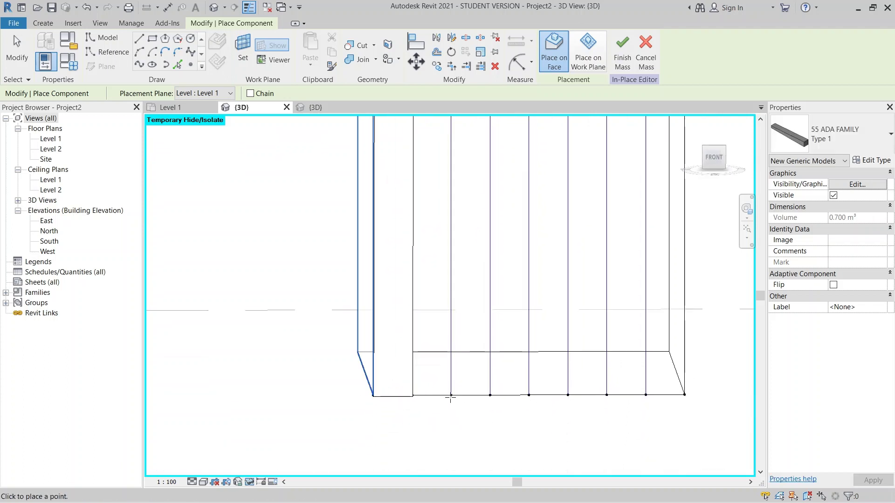
pyautogui.click(451, 396)
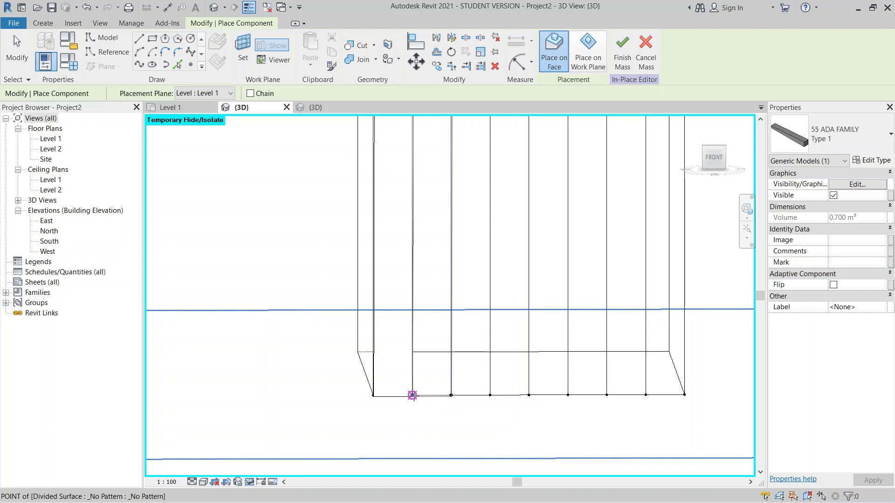
pyautogui.click(412, 395)
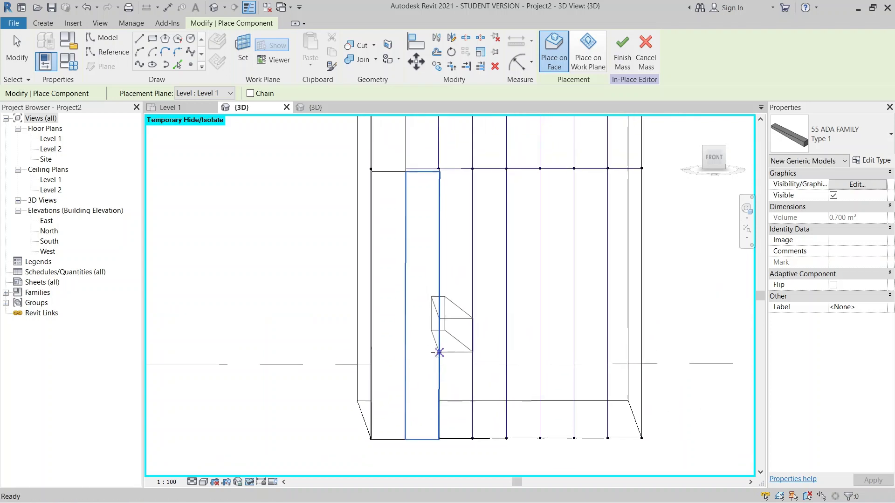
pyautogui.press('Escape')
pyautogui.press('Escape')
# Reset the temporary hide/isolate to show the hidden panel again
pyautogui.keyDown('shift'); pyautogui.moveTo(464, 418); pyautogui.dragTo(475, 390, button='middle'); pyautogui.keyUp('shift')
pyautogui.scroll(-1, 471, 275)
pyautogui.moveTo(472, 275); pyautogui.dragTo(459, 381, button='middle')
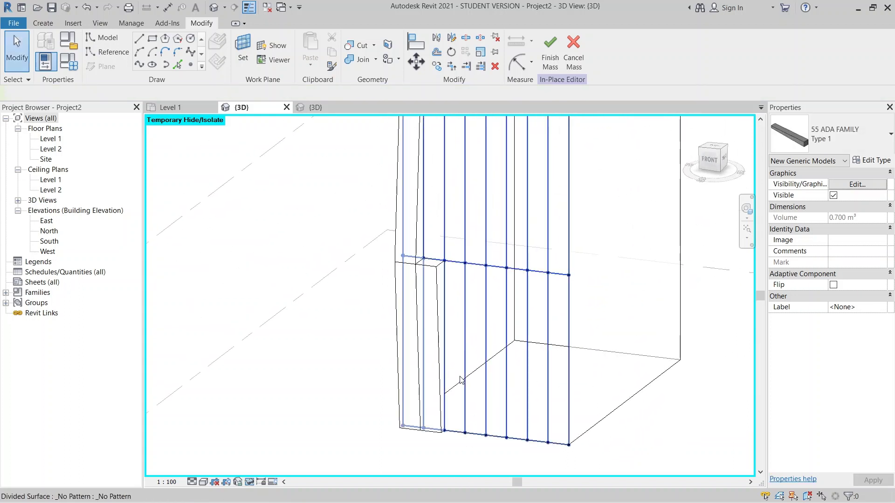
pyautogui.scroll(-1, 459, 380)
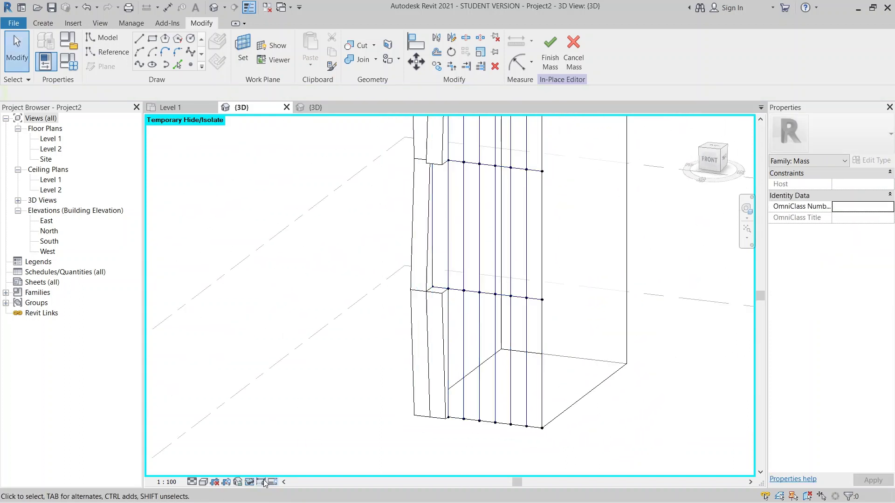
pyautogui.click(250, 482)
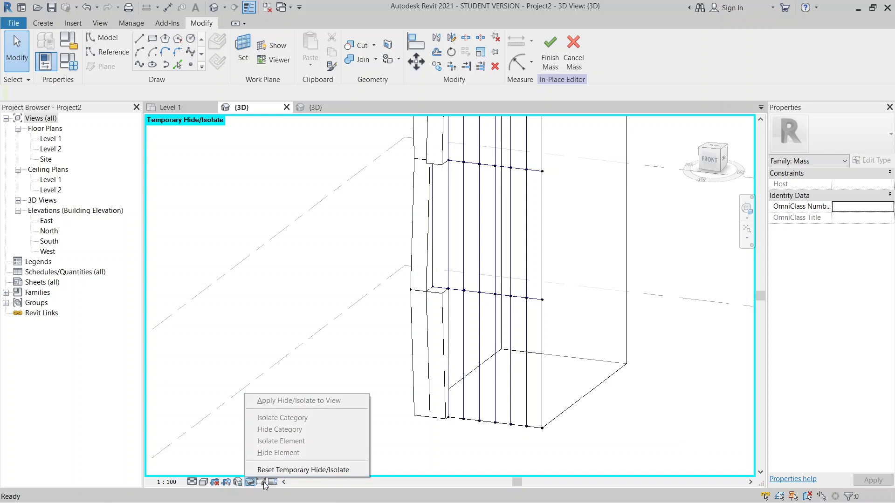
pyautogui.click(284, 469)
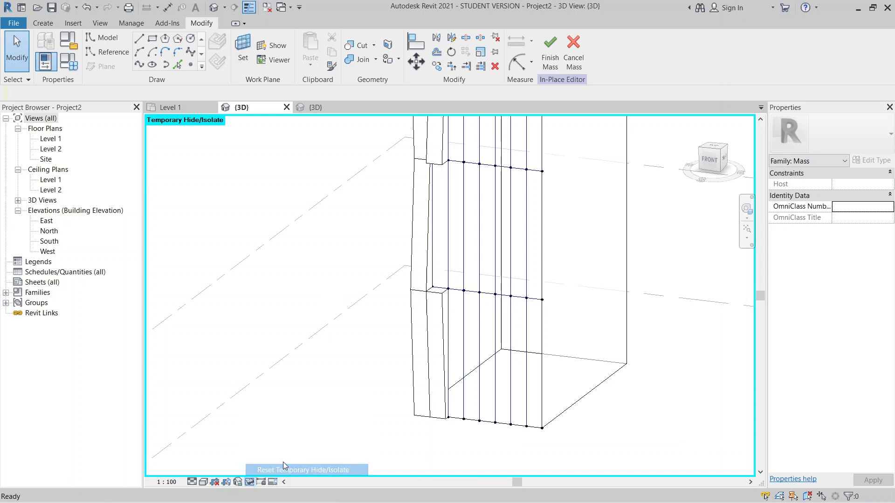
# Change the new bottom panel of the second column to 55 ADA FAMILY Type 2
pyautogui.keyDown('shift'); pyautogui.moveTo(335, 384); pyautogui.dragTo(304, 399, button='middle'); pyautogui.keyUp('shift')
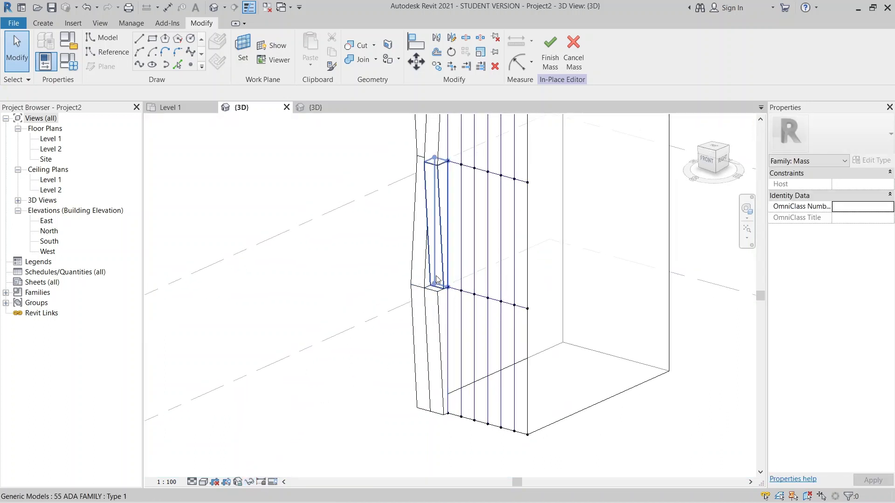
pyautogui.keyDown('shift'); pyautogui.moveTo(424, 313); pyautogui.dragTo(438, 308, button='middle'); pyautogui.keyUp('shift')
pyautogui.click(441, 305)
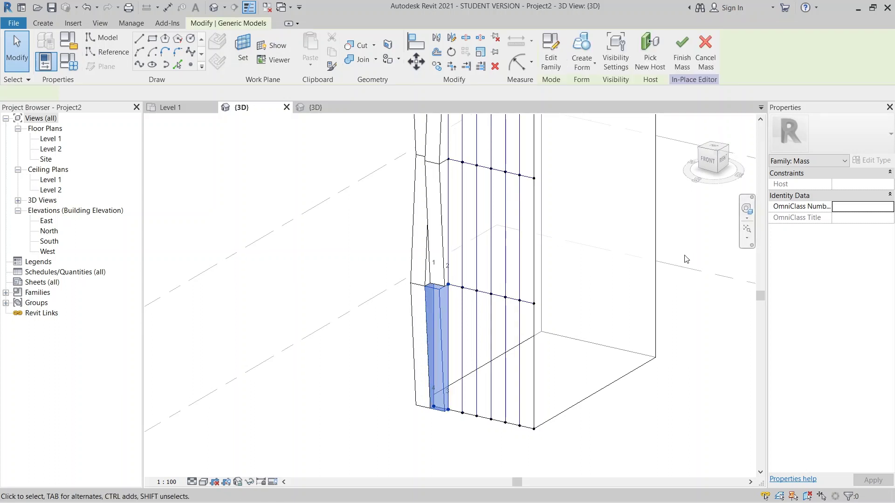
pyautogui.click(865, 140)
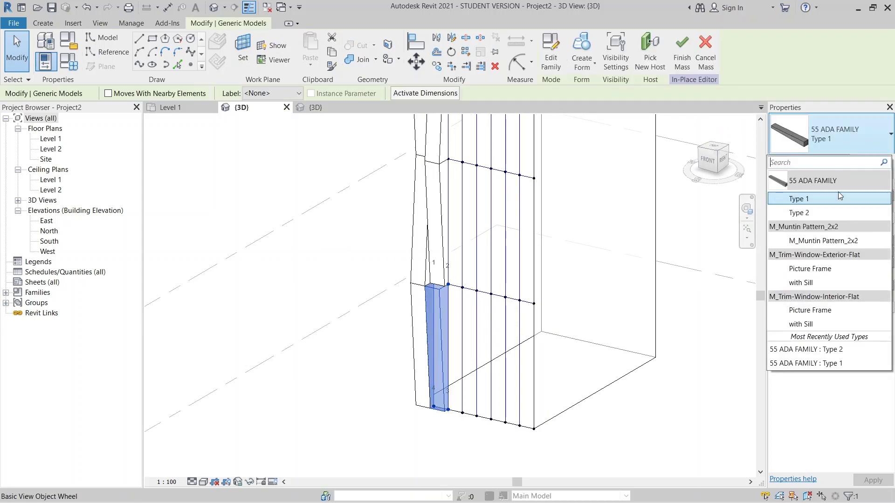
pyautogui.click(828, 214)
pyautogui.click(709, 374)
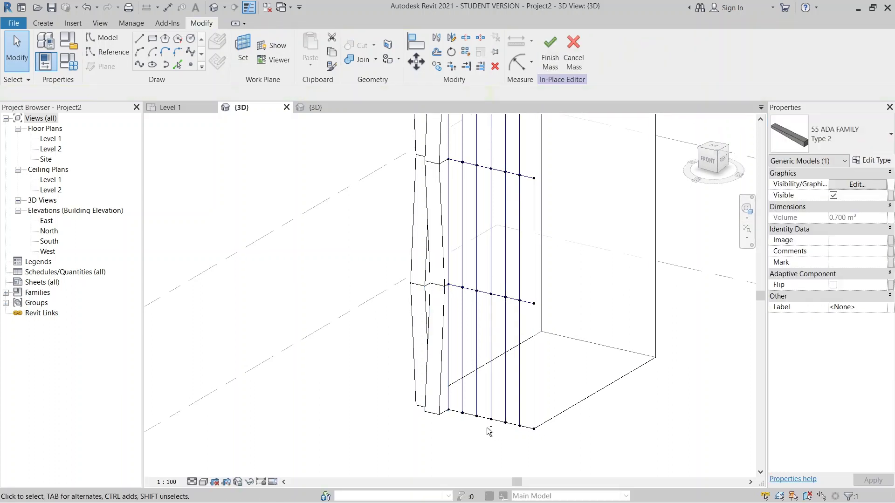
# Select all the panels in the first two columns and repeat them across the divided surface
pyautogui.keyDown('shift'); pyautogui.moveTo(485, 427); pyautogui.dragTo(569, 340, button='middle'); pyautogui.keyUp('shift')
pyautogui.click(611, 365)
pyautogui.moveTo(615, 368); pyautogui.dragTo(568, 421, button='middle')
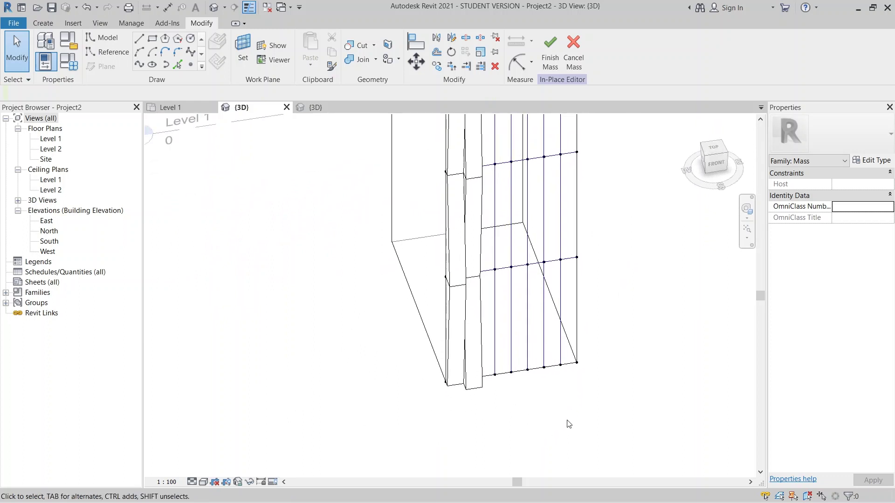
pyautogui.click(445, 324)
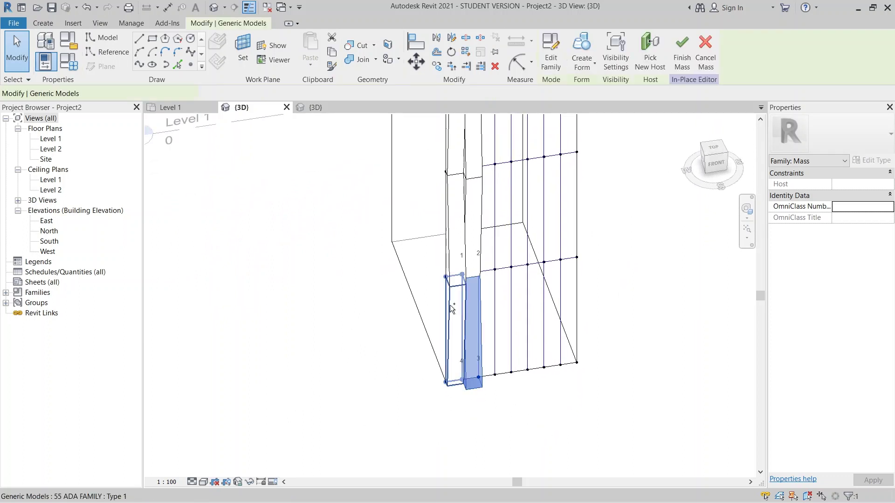
pyautogui.keyDown('ctrl'); pyautogui.click(450, 216); pyautogui.keyUp('ctrl')
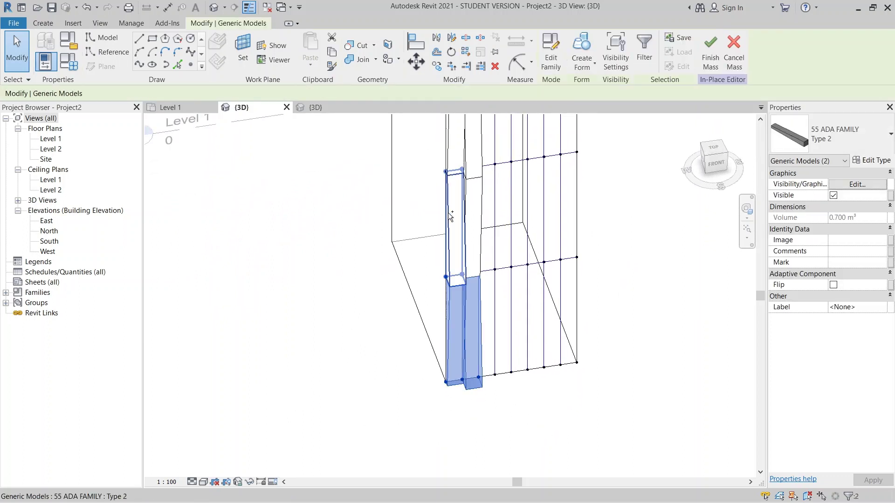
pyautogui.keyDown('ctrl'); pyautogui.click(485, 185); pyautogui.keyUp('ctrl')
pyautogui.keyDown('shift'); pyautogui.moveTo(516, 180); pyautogui.dragTo(483, 259, button='middle'); pyautogui.keyUp('shift')
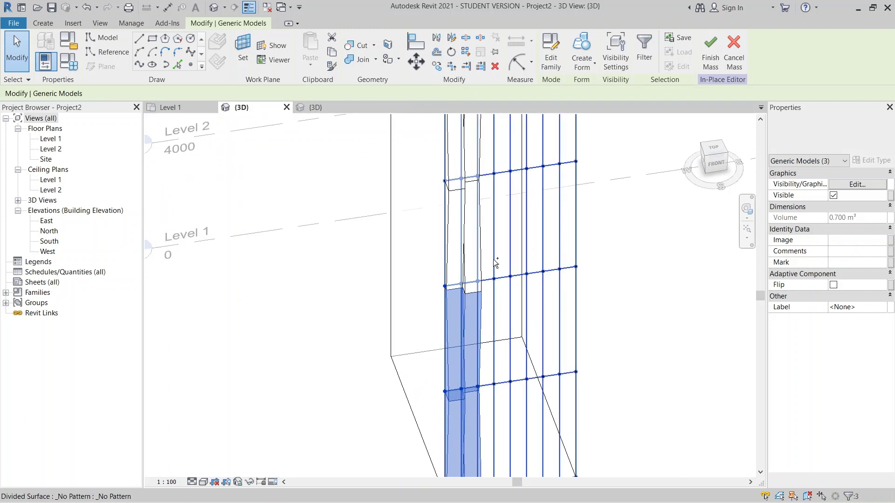
pyautogui.keyDown('ctrl'); pyautogui.click(484, 259); pyautogui.keyUp('ctrl')
pyautogui.moveTo(452, 290); pyautogui.dragTo(434, 286, button='middle')
pyautogui.keyDown('ctrl'); pyautogui.click(442, 238); pyautogui.keyUp('ctrl')
pyautogui.keyDown('ctrl'); pyautogui.click(457, 183); pyautogui.keyUp('ctrl')
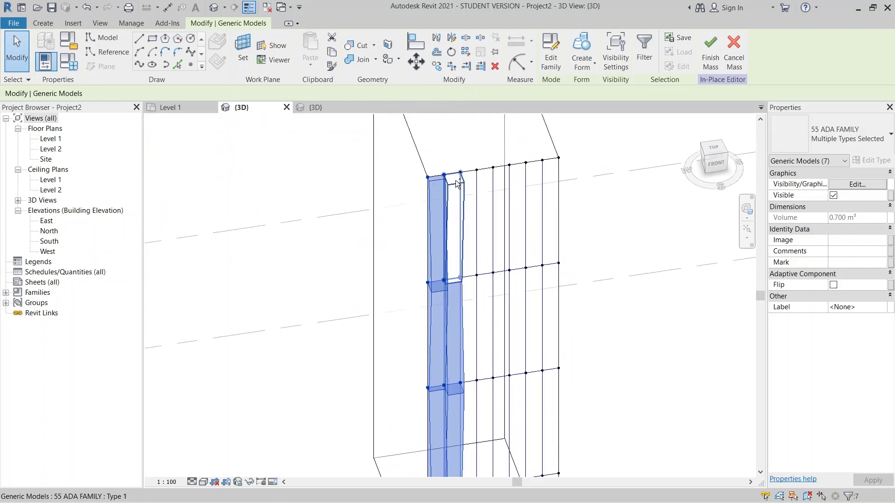
pyautogui.keyDown('shift'); pyautogui.moveTo(559, 241); pyautogui.dragTo(496, 198, button='middle'); pyautogui.keyUp('shift')
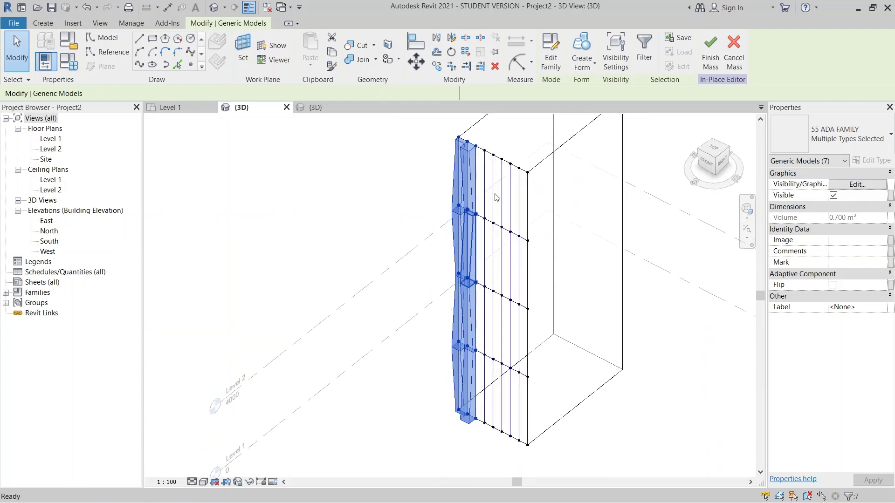
pyautogui.click(466, 54)
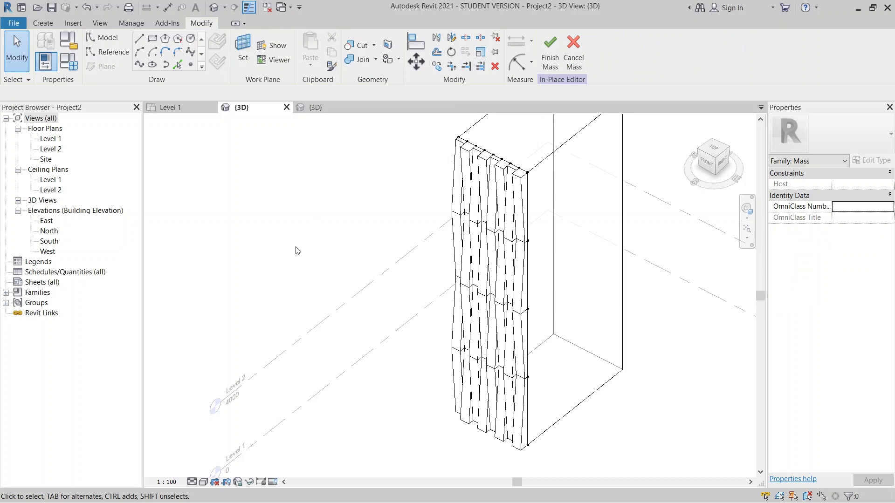
# Examine the repeated panels and the mass behind them from several angles
pyautogui.keyDown('shift'); pyautogui.moveTo(295, 250); pyautogui.dragTo(531, 382, button='middle'); pyautogui.keyUp('shift')
pyautogui.scroll(-1, 506, 376)
pyautogui.scroll(-1, 464, 368)
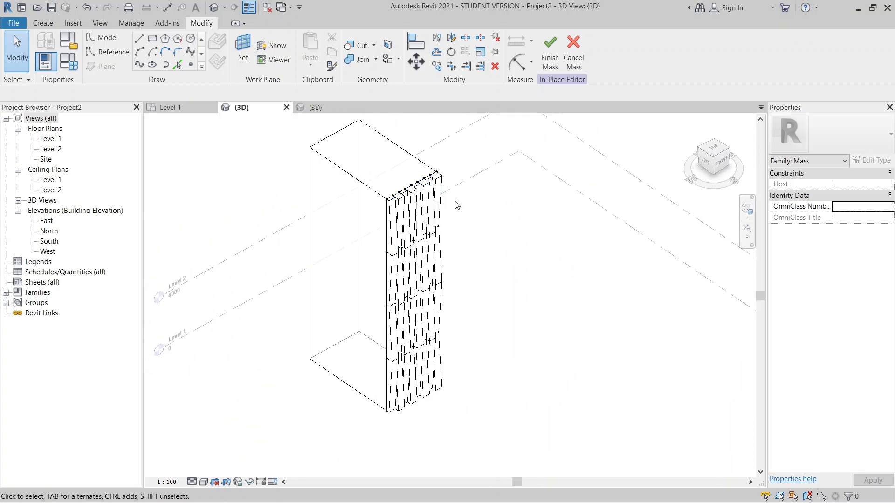
pyautogui.keyDown('shift'); pyautogui.moveTo(461, 240); pyautogui.dragTo(351, 402, button='middle'); pyautogui.keyUp('shift')
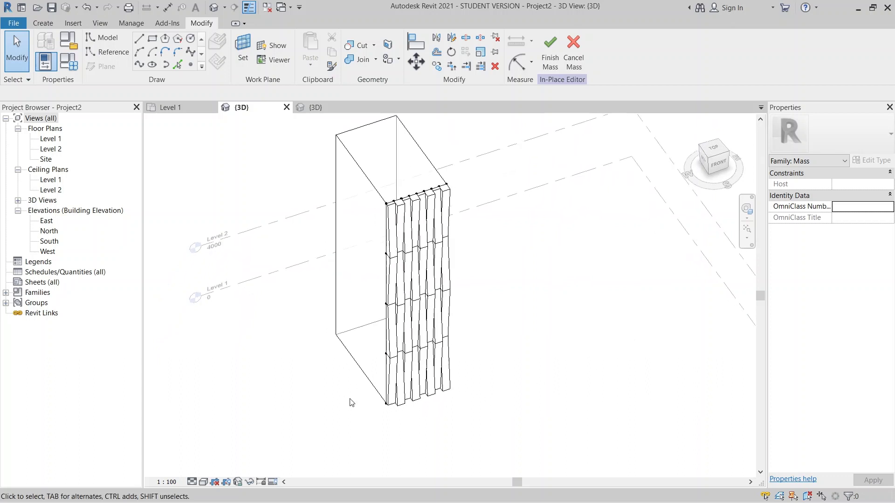
pyautogui.click(347, 333)
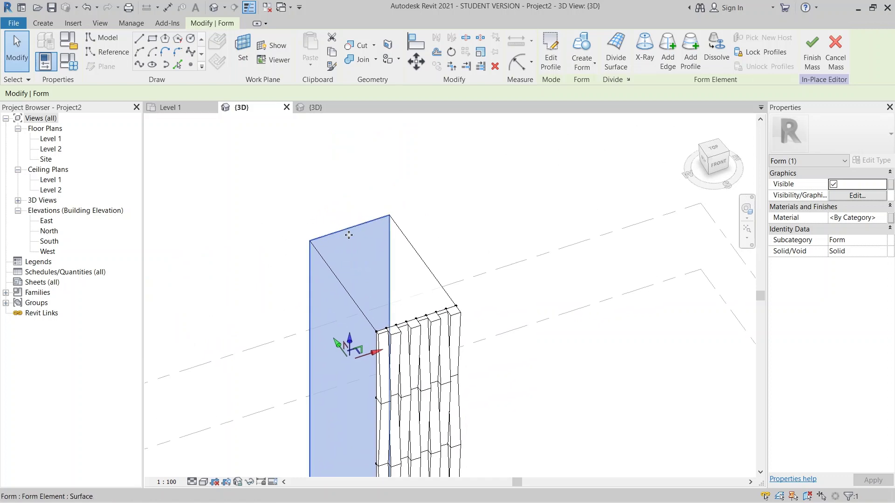
pyautogui.scroll(-2, 510, 268)
pyautogui.moveTo(586, 338); pyautogui.dragTo(439, 235, button='middle')
pyautogui.keyDown('shift'); pyautogui.moveTo(567, 252); pyautogui.dragTo(509, 337, button='middle'); pyautogui.keyUp('shift')
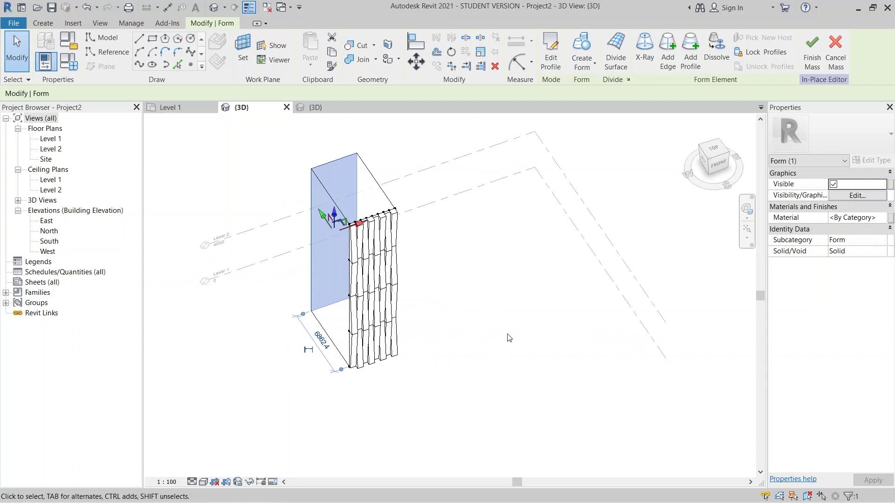
pyautogui.click(502, 342)
pyautogui.scroll(5, 371, 315)
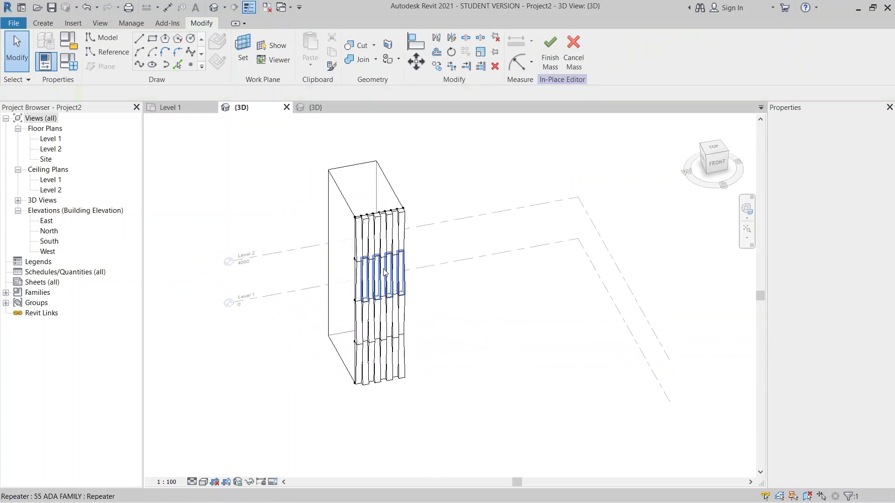
pyautogui.keyDown('shift'); pyautogui.moveTo(372, 316); pyautogui.dragTo(539, 293, button='middle'); pyautogui.keyUp('shift')
pyautogui.moveTo(540, 294); pyautogui.dragTo(513, 202, button='middle')
pyautogui.scroll(-4, 559, 242)
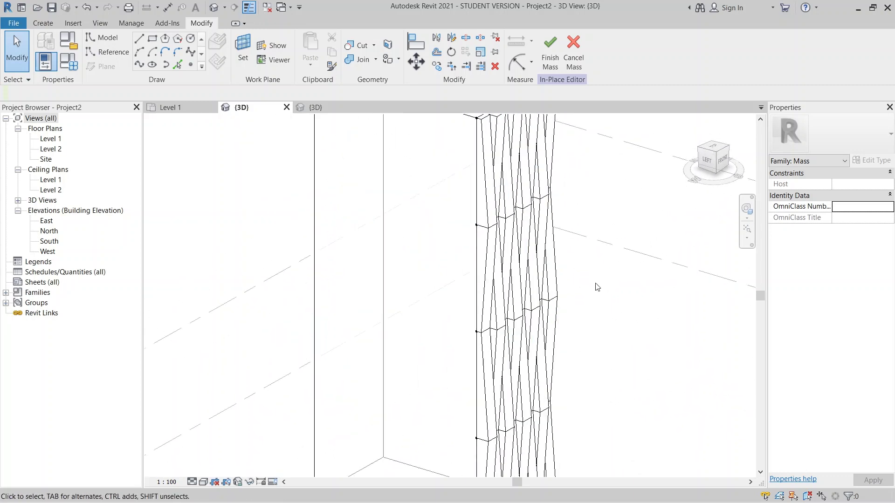
pyautogui.keyDown('shift'); pyautogui.moveTo(552, 327); pyautogui.dragTo(494, 387, button='middle'); pyautogui.keyUp('shift')
pyautogui.keyDown('shift'); pyautogui.moveTo(286, 429); pyautogui.dragTo(208, 481, button='middle'); pyautogui.keyUp('shift')
# Check the shadow settings in the view's graphic display options
pyautogui.click(208, 480)
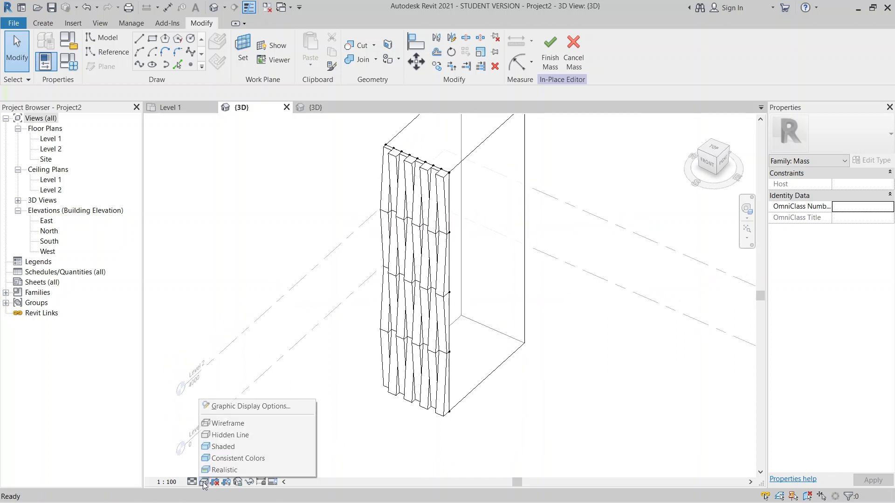
pyautogui.click(251, 408)
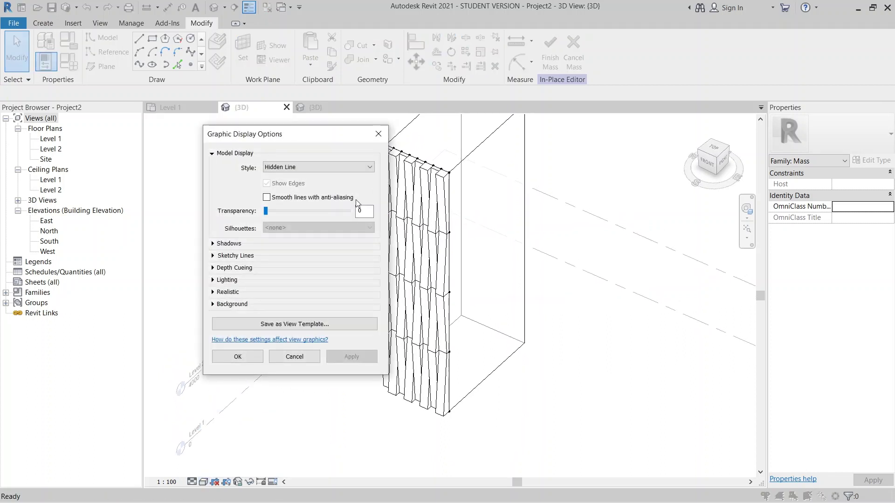
pyautogui.click(213, 244)
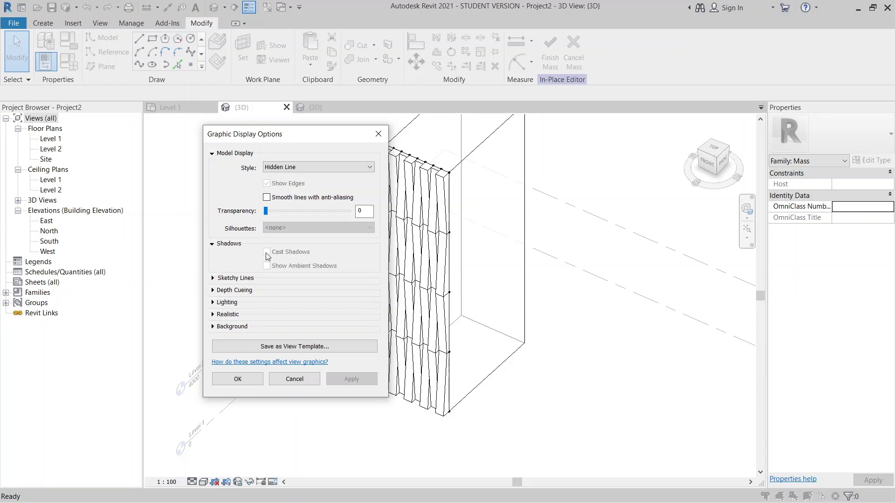
pyautogui.click(378, 134)
# Finish the in-place mass and examine its panelled facade up close
pyautogui.click(545, 48)
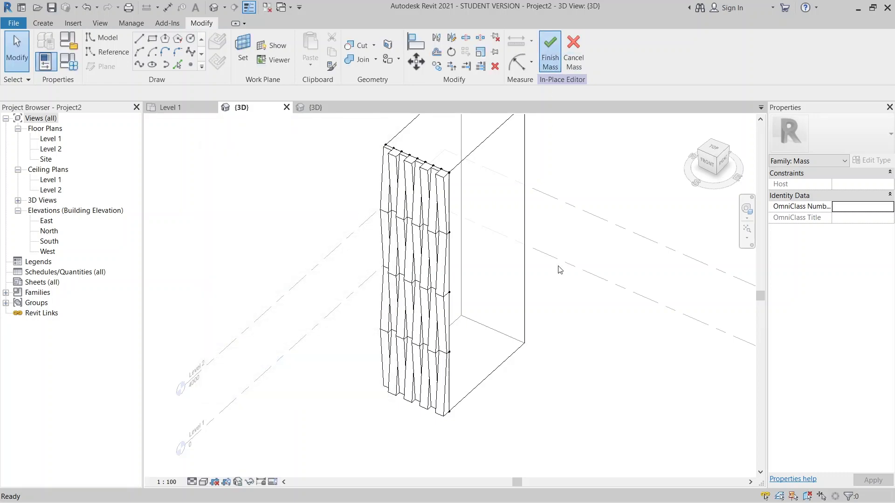
pyautogui.scroll(-2, 560, 374)
pyautogui.moveTo(524, 397); pyautogui.dragTo(533, 265, button='middle')
pyautogui.scroll(4, 451, 187)
pyautogui.moveTo(514, 227); pyautogui.dragTo(408, 193, button='middle')
pyautogui.keyDown('shift'); pyautogui.moveTo(408, 193); pyautogui.dragTo(429, 272, button='middle'); pyautogui.keyUp('shift')
pyautogui.scroll(2, 369, 119)
pyautogui.moveTo(608, 368); pyautogui.dragTo(589, 287, button='middle')
pyautogui.moveTo(578, 428); pyautogui.dragTo(506, 310, button='middle')
pyautogui.scroll(-3, 572, 324)
# Compare the finished mass facade with the reference photo of the folded concrete building
pyautogui.hotkey('alt', 'Tab')
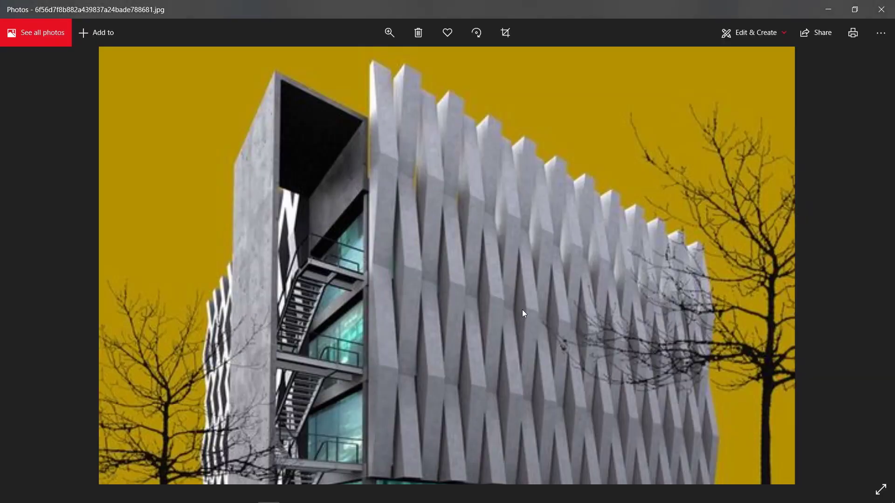
pyautogui.hotkey('alt', 'Tab')
pyautogui.keyDown('shift'); pyautogui.moveTo(521, 309); pyautogui.dragTo(452, 225, button='middle'); pyautogui.keyUp('shift')
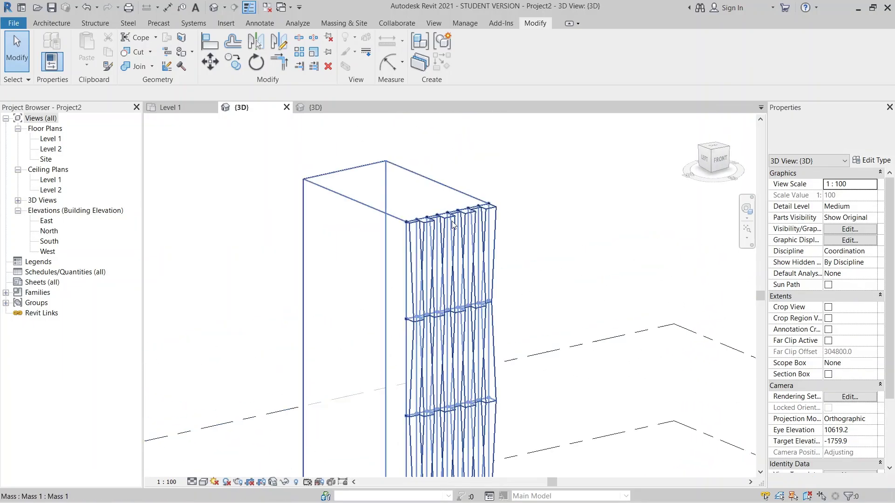
pyautogui.keyDown('shift'); pyautogui.moveTo(531, 246); pyautogui.dragTo(399, 120, button='middle'); pyautogui.keyUp('shift')
pyautogui.keyDown('shift'); pyautogui.moveTo(450, 385); pyautogui.dragTo(506, 389, button='middle'); pyautogui.keyUp('shift')
pyautogui.moveTo(507, 389); pyautogui.dragTo(469, 405, button='middle')
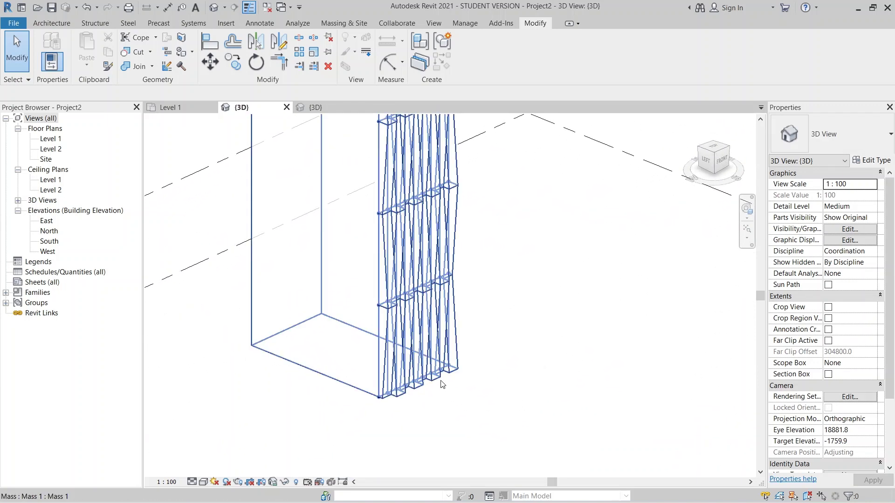
pyautogui.click(442, 384)
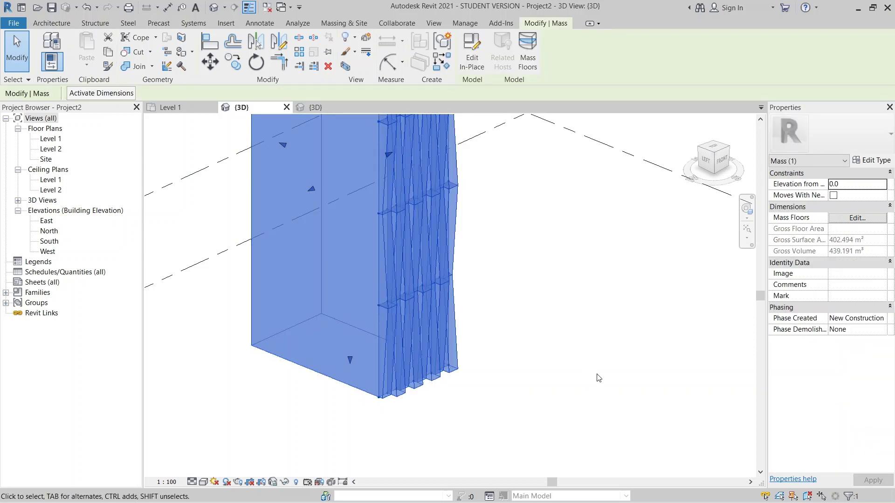
pyautogui.click(598, 375)
pyautogui.keyDown('shift'); pyautogui.moveTo(599, 370); pyautogui.dragTo(482, 412, button='middle'); pyautogui.keyUp('shift')
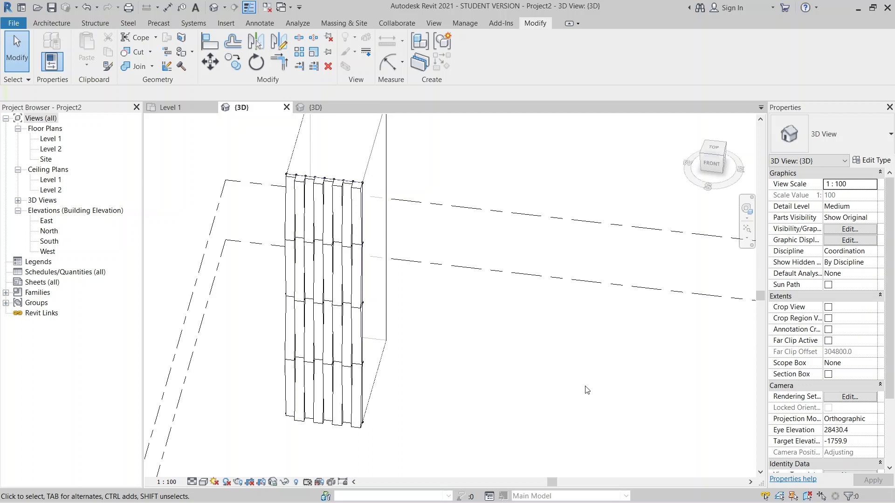